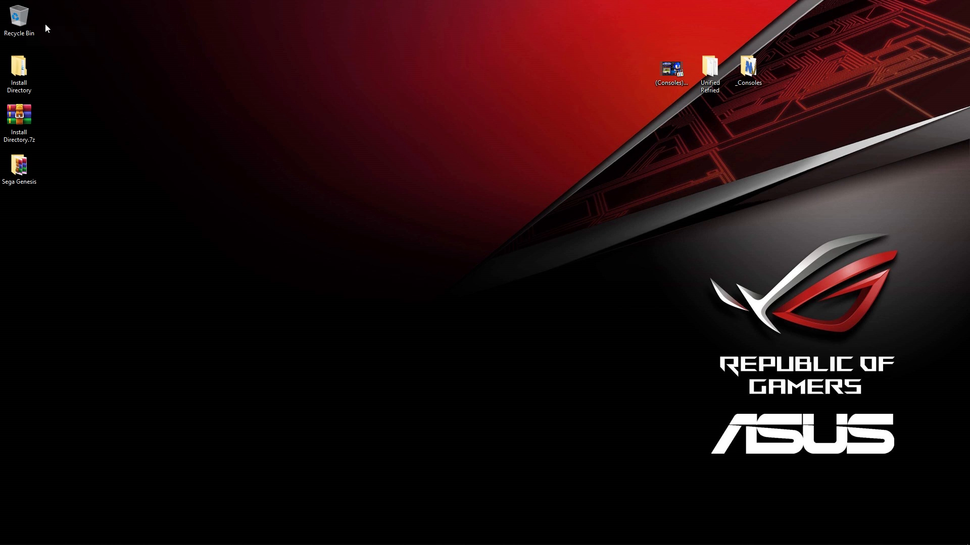
Open the desktop's Install Directory folder, and view the Visual Studio & Direct x Runtimes folder within PREP TOOLS in Utilities.
click(21, 67)
double_click(22, 68)
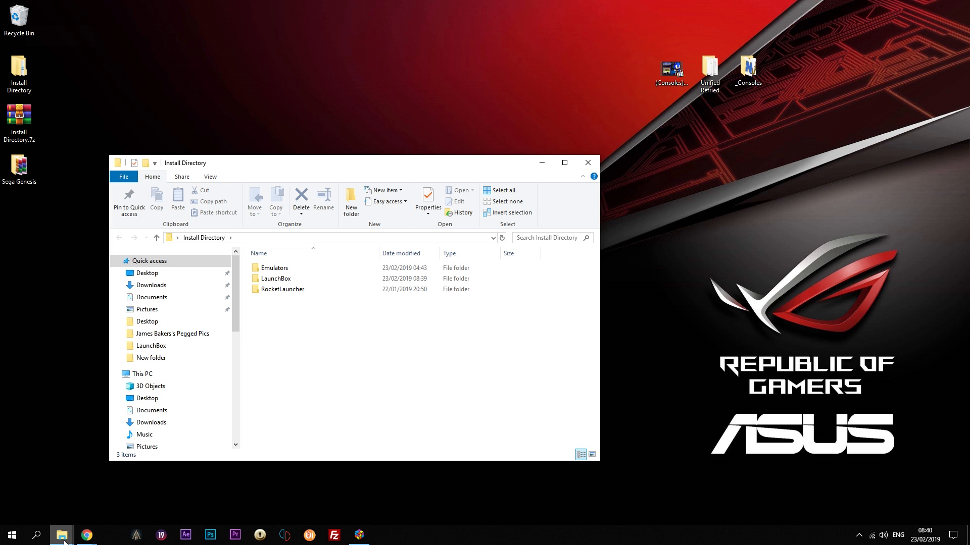
mouse_move(63, 537)
click(94, 485)
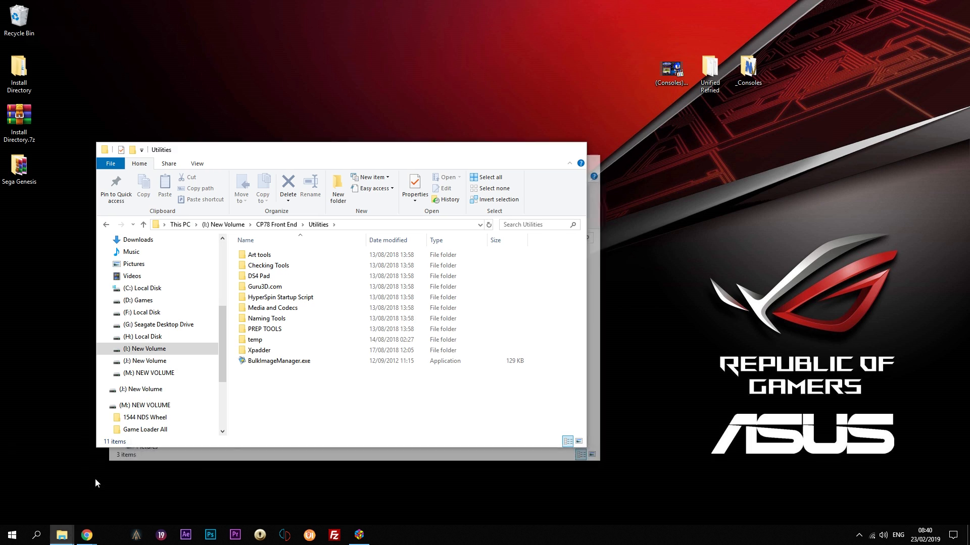
click(287, 333)
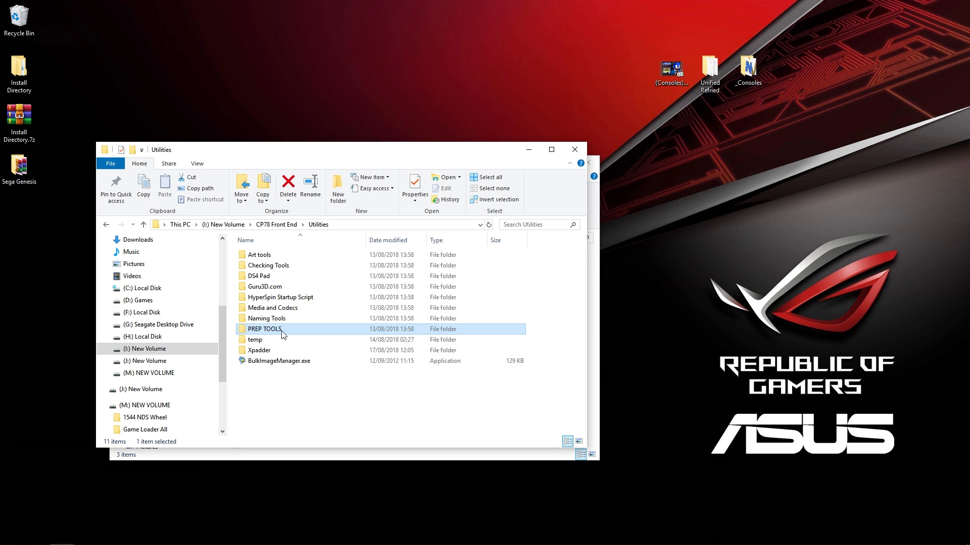
double_click(282, 333)
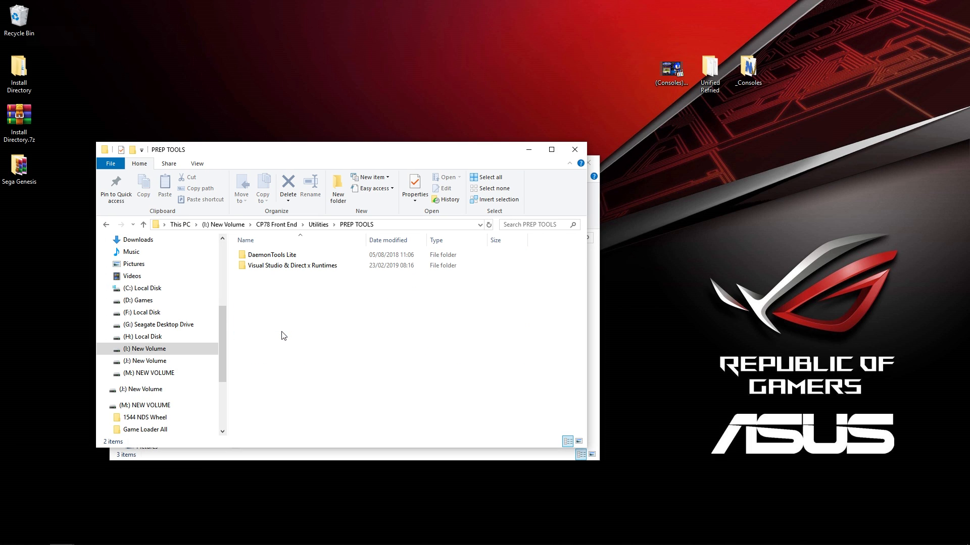
double_click(278, 271)
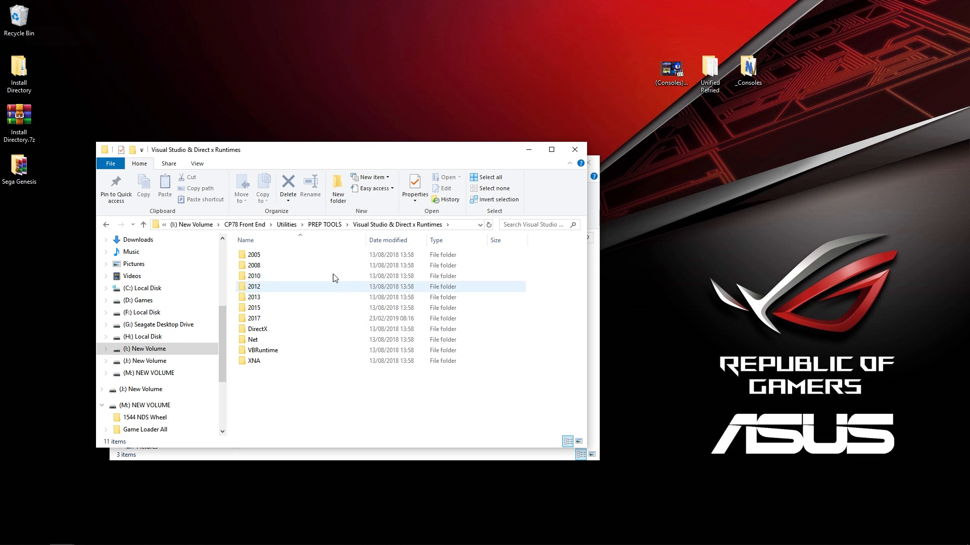
View the codec pack installer in the Media and Codecs folder of Utilities, and minimize the Utilities window.
click(286, 224)
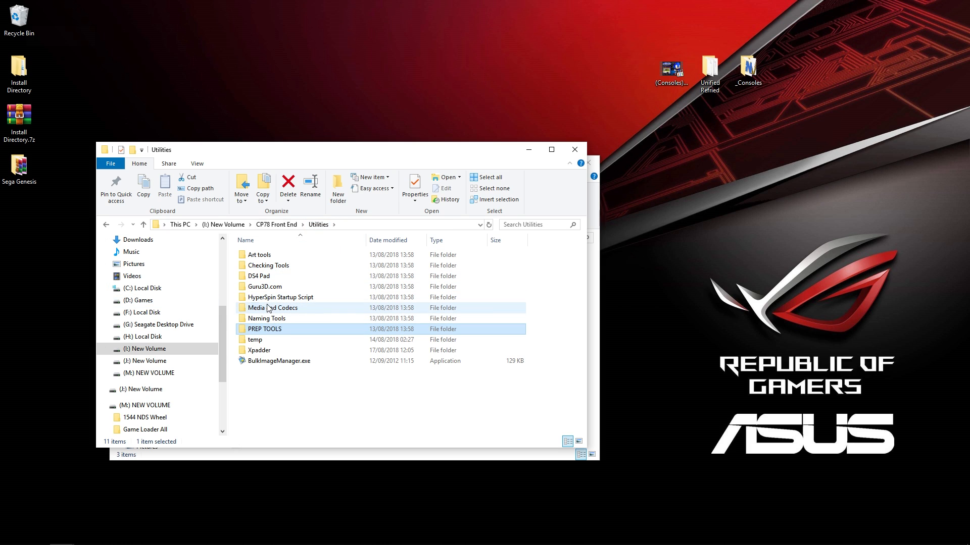
double_click(267, 308)
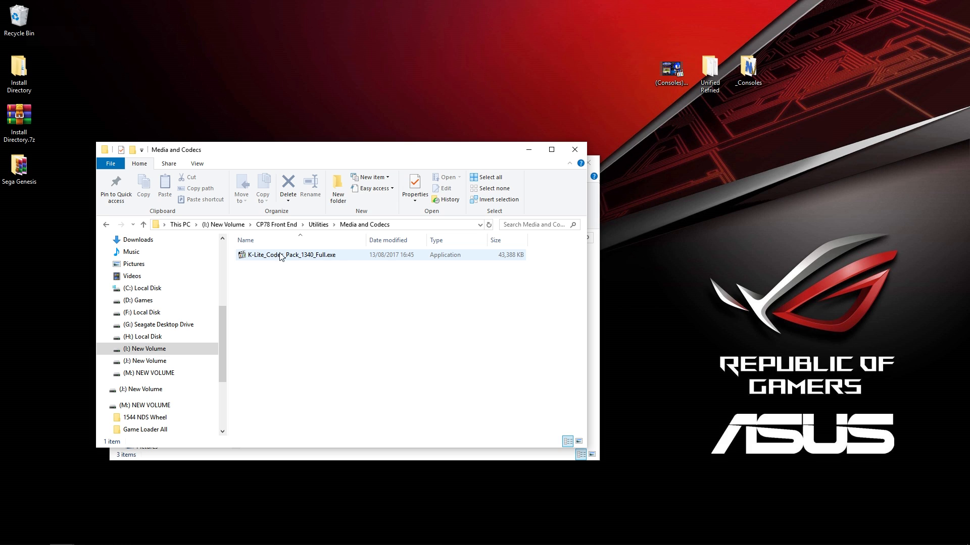
click(324, 228)
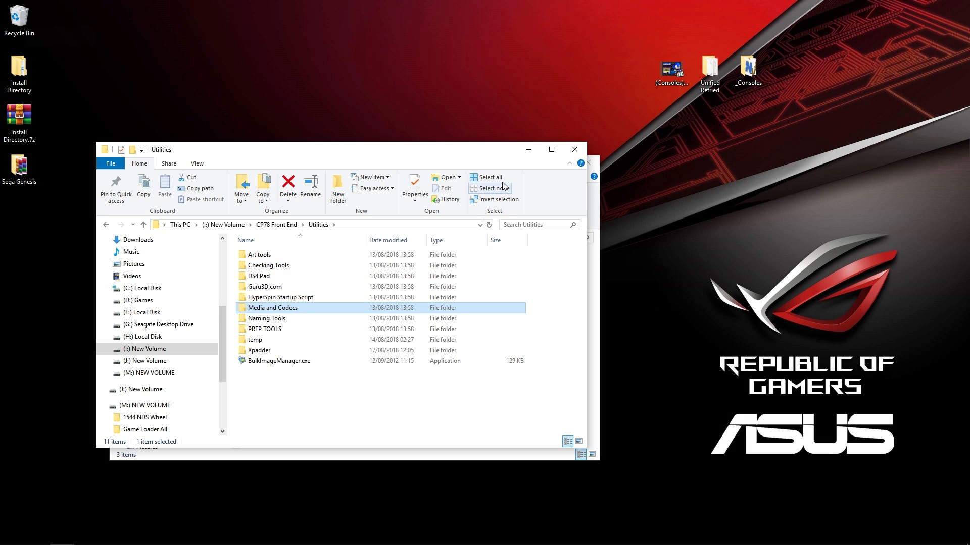
click(528, 150)
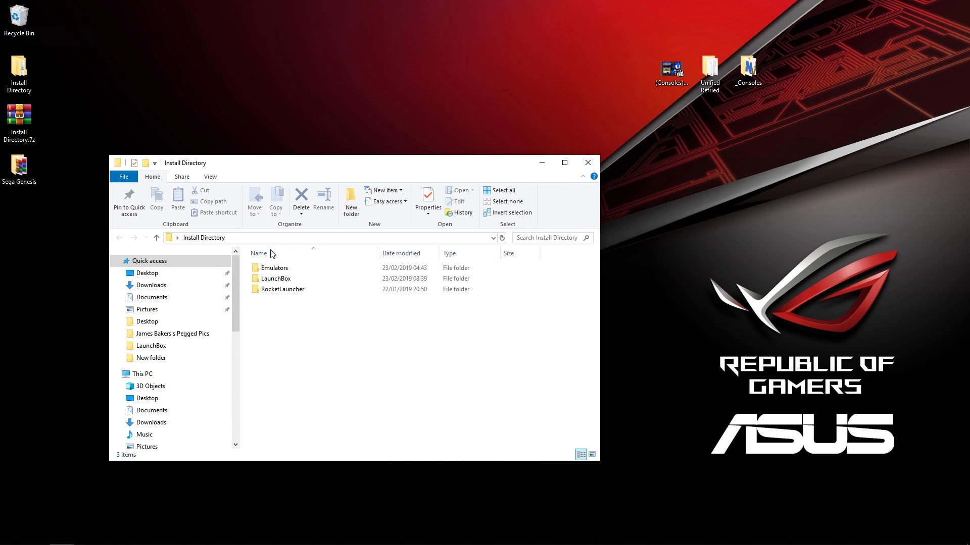
Try to install the BebasNeue.ttf font from RocketLauncher's Media\Fonts folder, declining to replace the existing copy, and close the font preview.
double_click(275, 290)
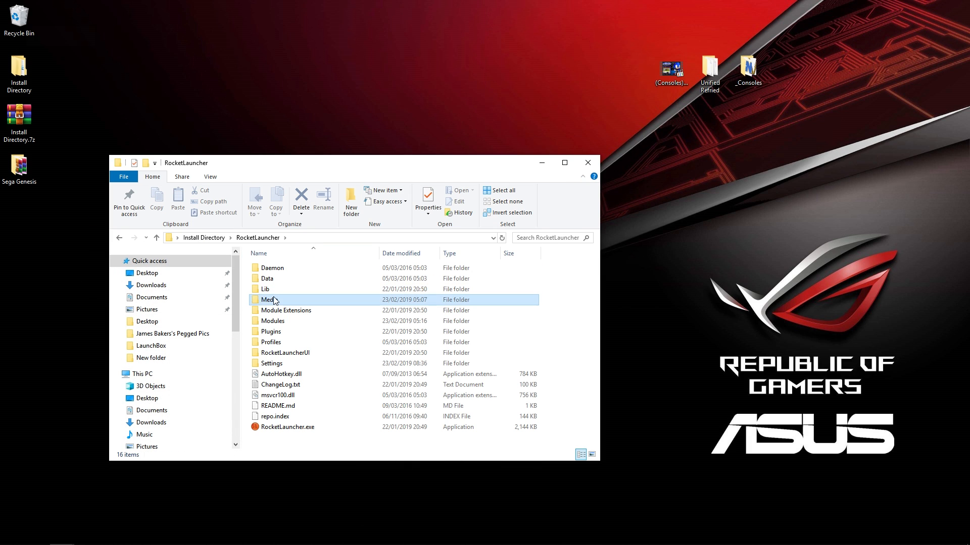
double_click(270, 299)
double_click(273, 290)
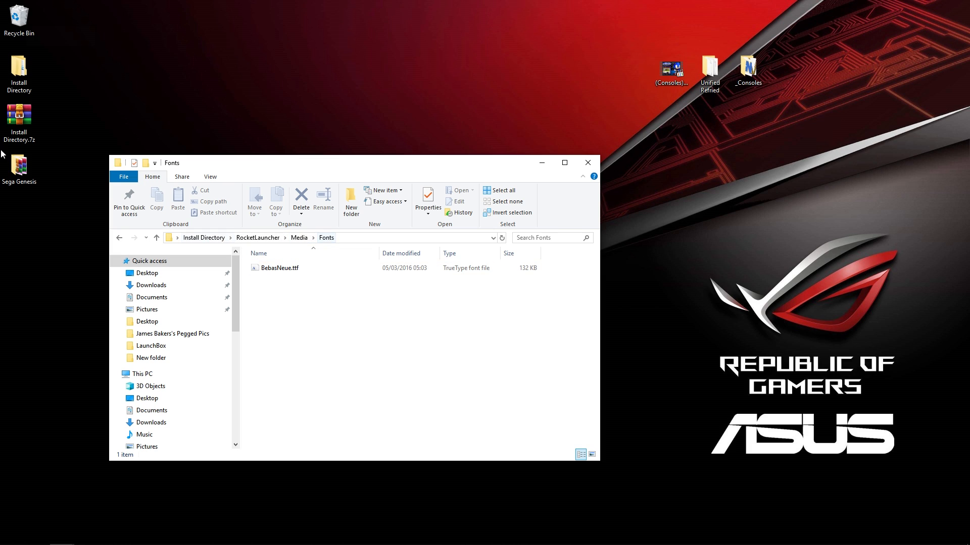
click(304, 271)
double_click(314, 273)
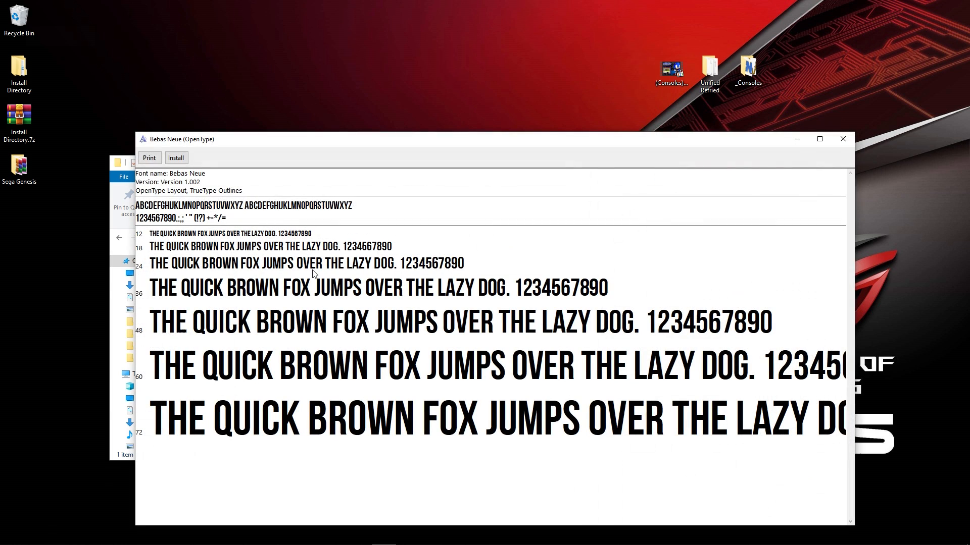
click(175, 161)
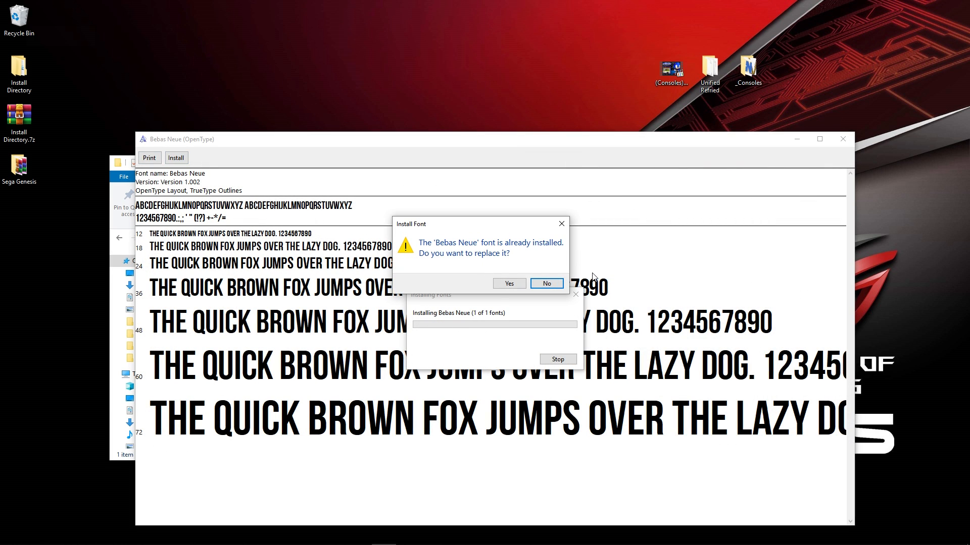
click(546, 283)
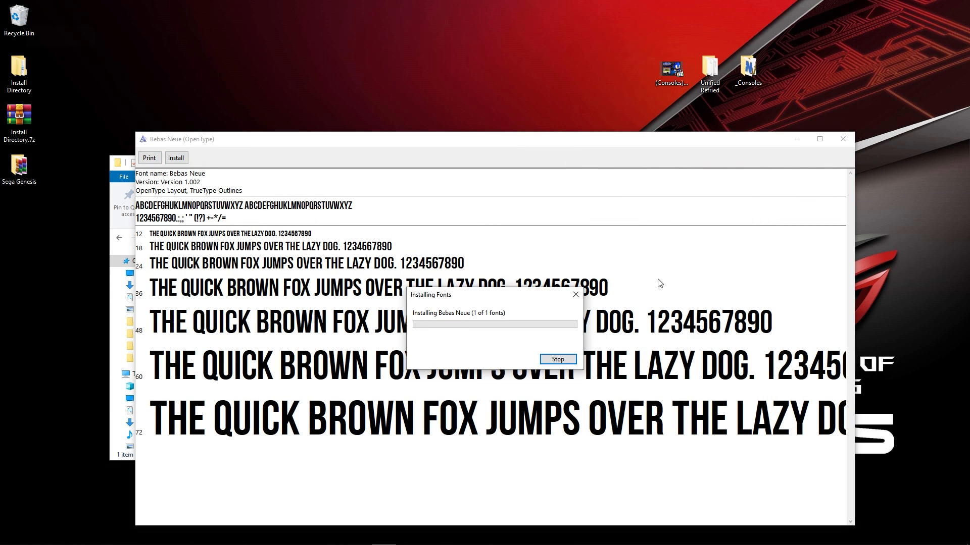
click(577, 295)
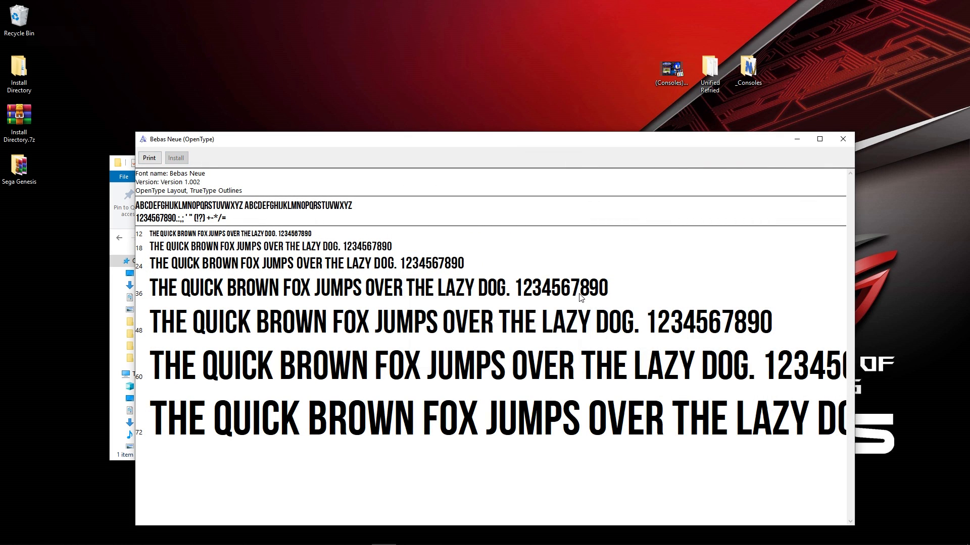
click(842, 139)
Start RocketLauncherUI.exe from the RocketLauncherUI subfolder of RocketLauncher.
click(266, 242)
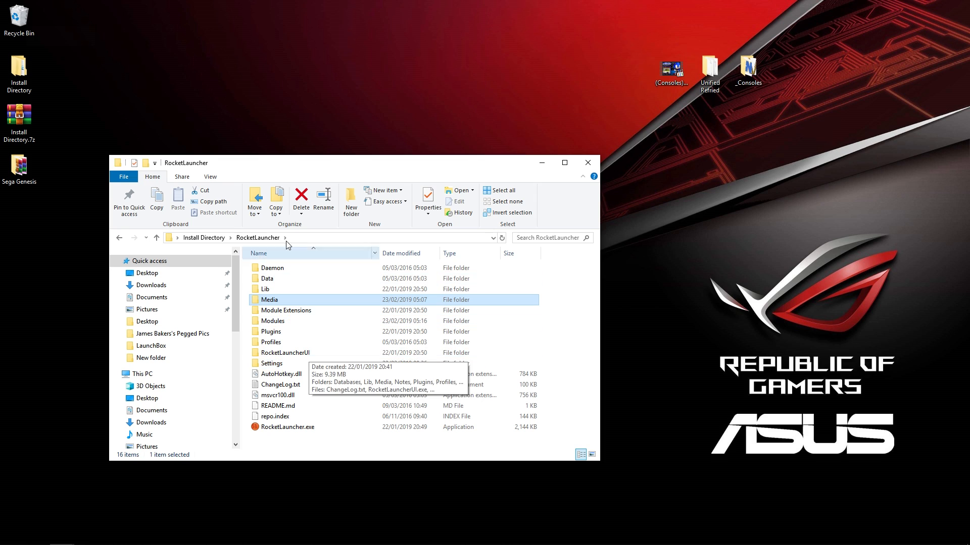
double_click(282, 353)
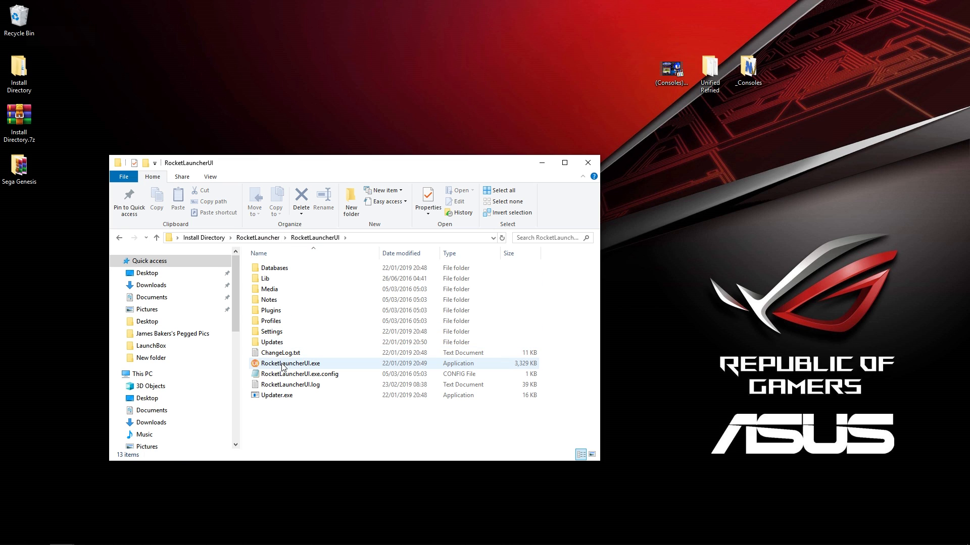
click(283, 365)
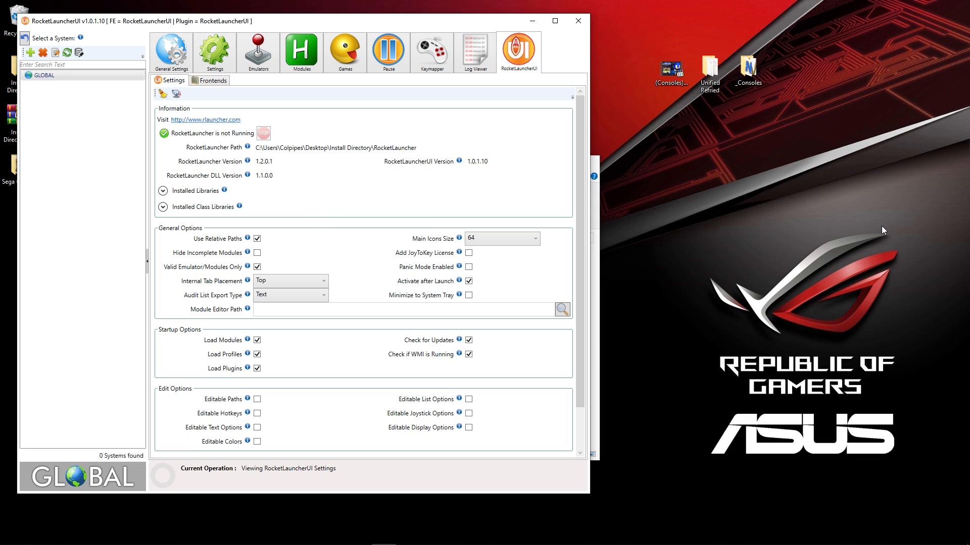
Add a new frontend entry in RocketLauncherUI and name it LaunchBox.
click(208, 85)
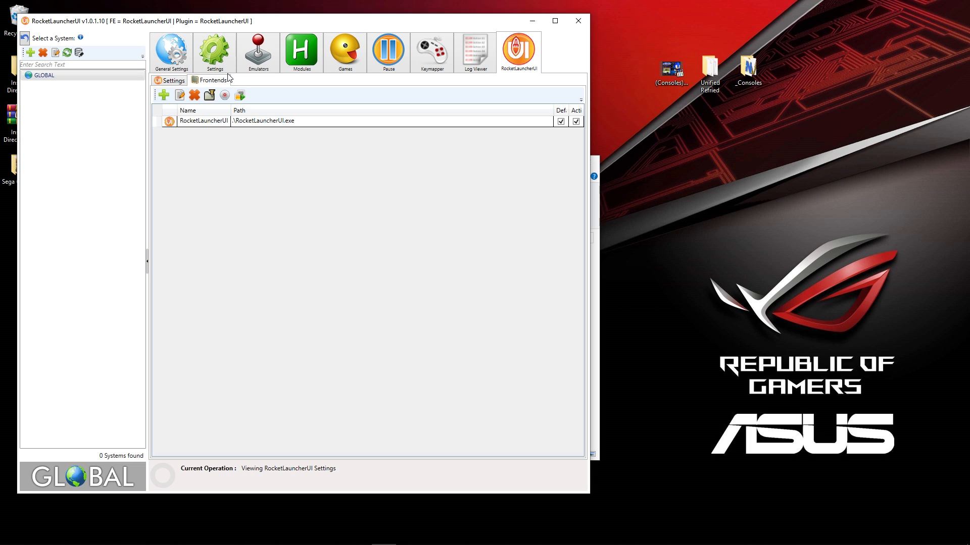
click(163, 95)
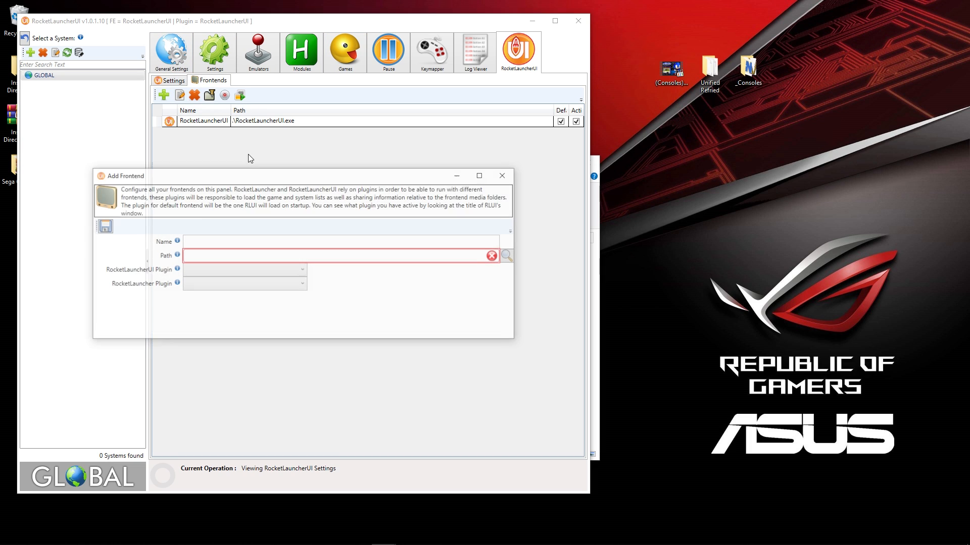
click(228, 242)
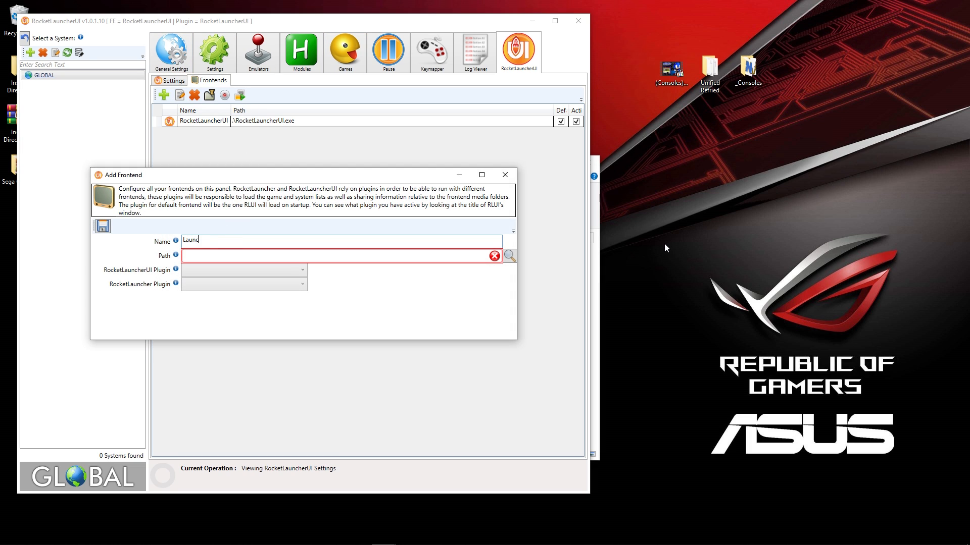
key(BackSpace)
key(BackSpace)
Set the new frontend's path to LaunchBox.exe in the LaunchBox folder of Install Directory.
click(509, 255)
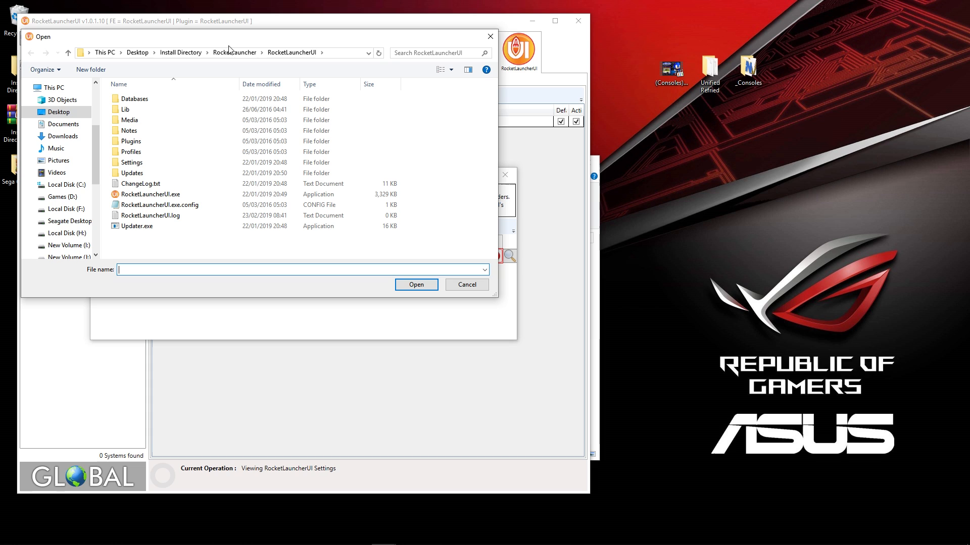
click(193, 53)
double_click(135, 109)
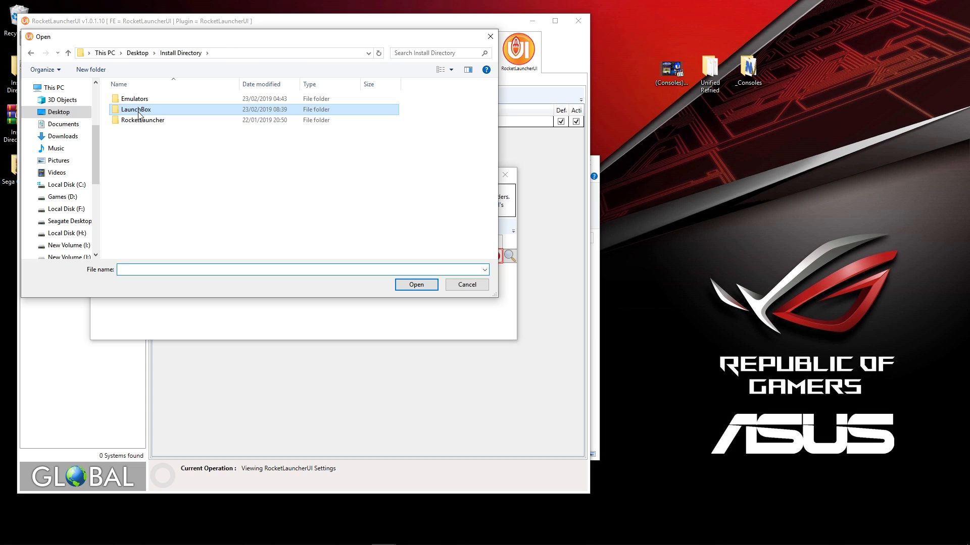
scroll(137, 191, down, 5)
double_click(138, 209)
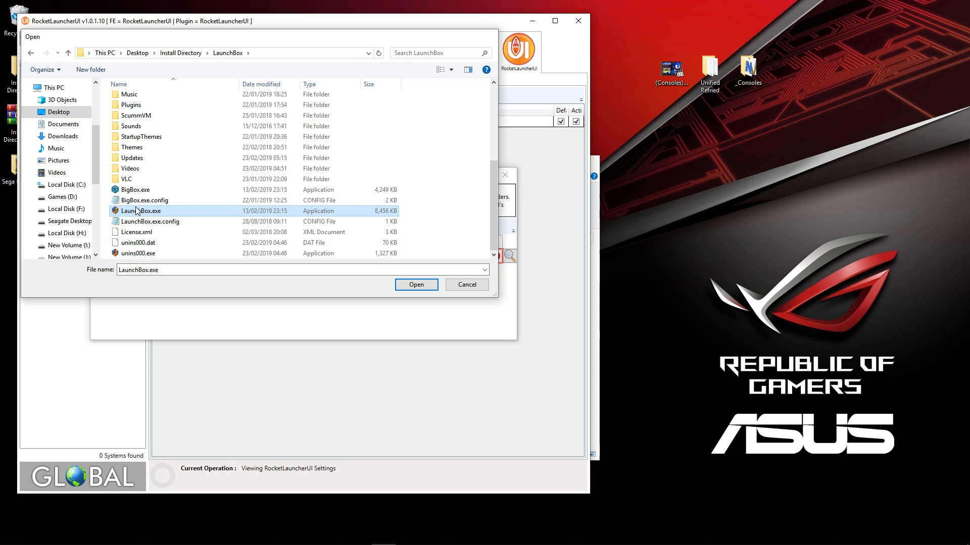
Set both the RocketLauncherUI Plugin and the RocketLauncher Plugin to LaunchBox and save the new frontend.
click(204, 266)
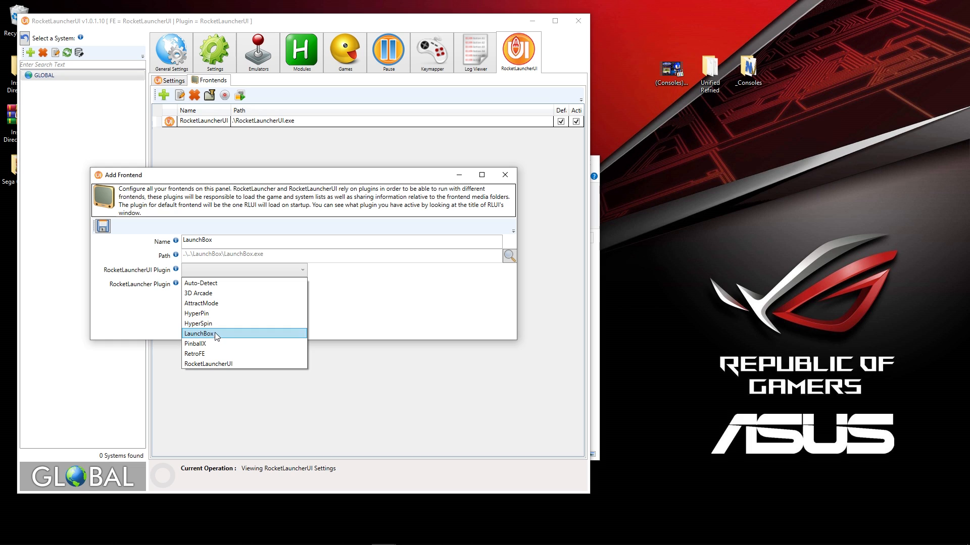
click(214, 333)
click(202, 285)
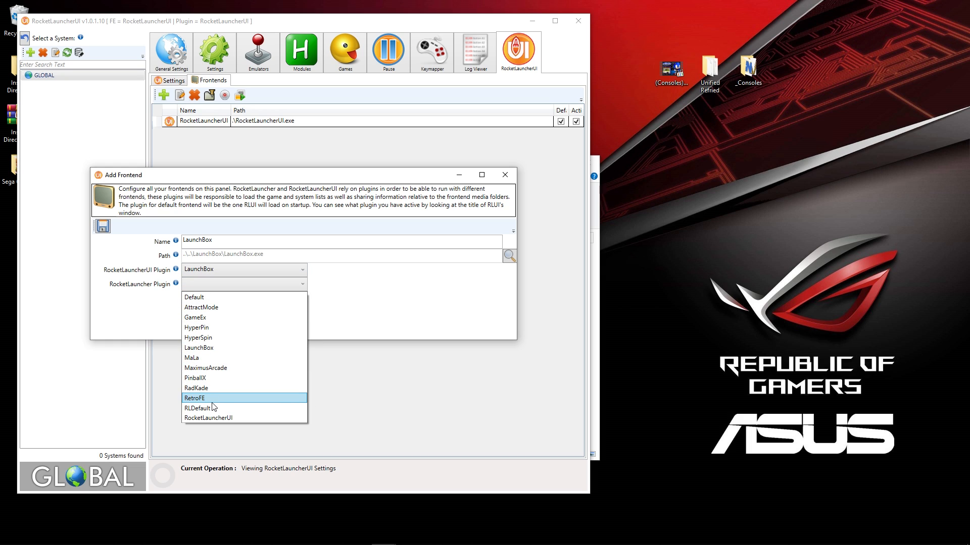
click(219, 348)
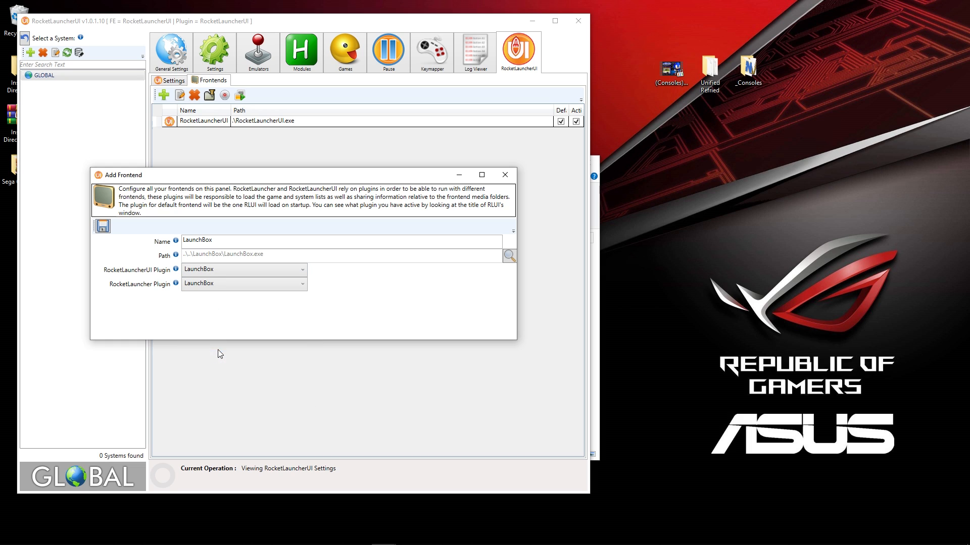
click(103, 228)
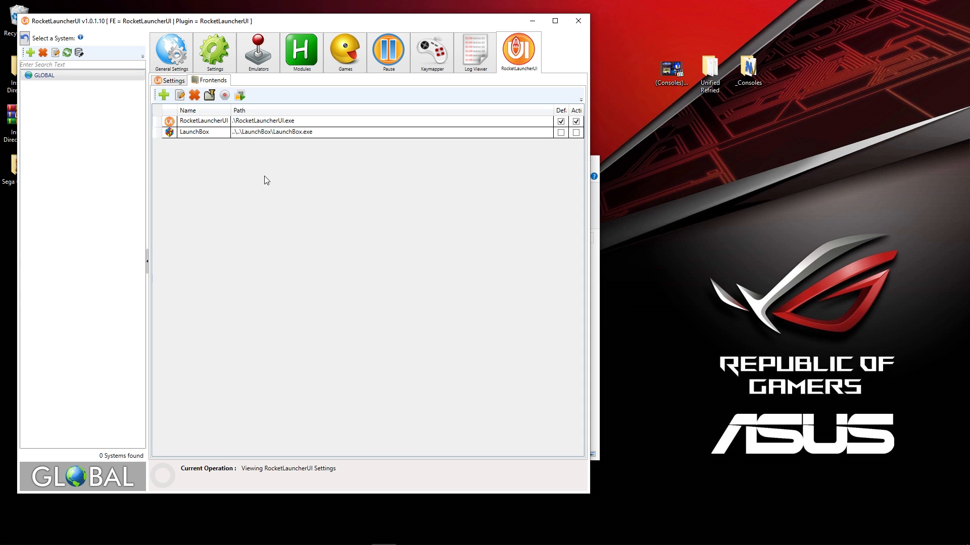
Make the LaunchBox frontend both the active and the default frontend.
click(264, 134)
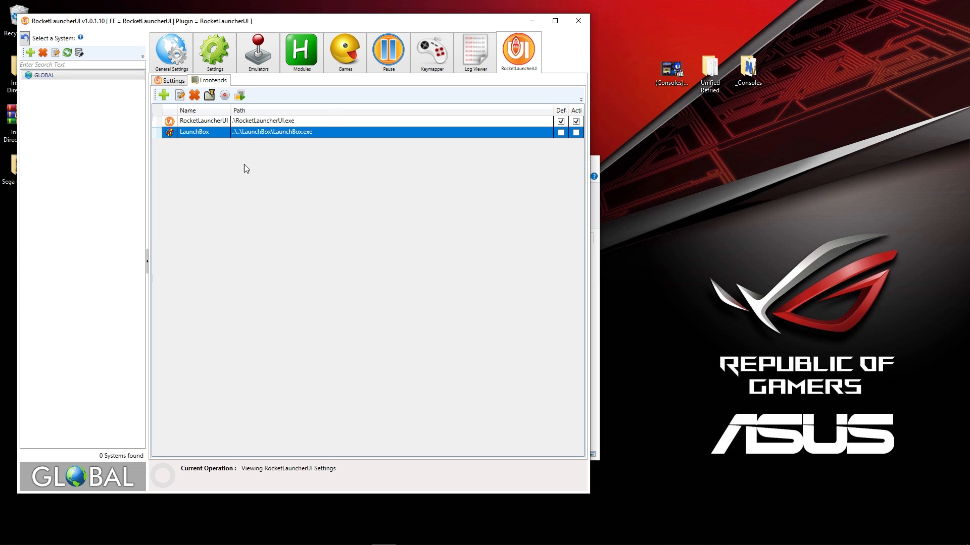
click(224, 96)
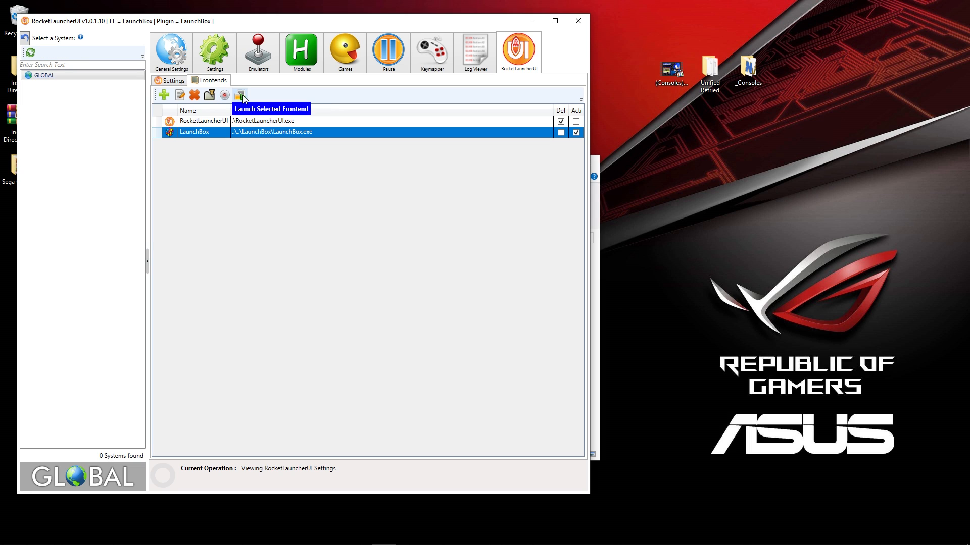
click(210, 96)
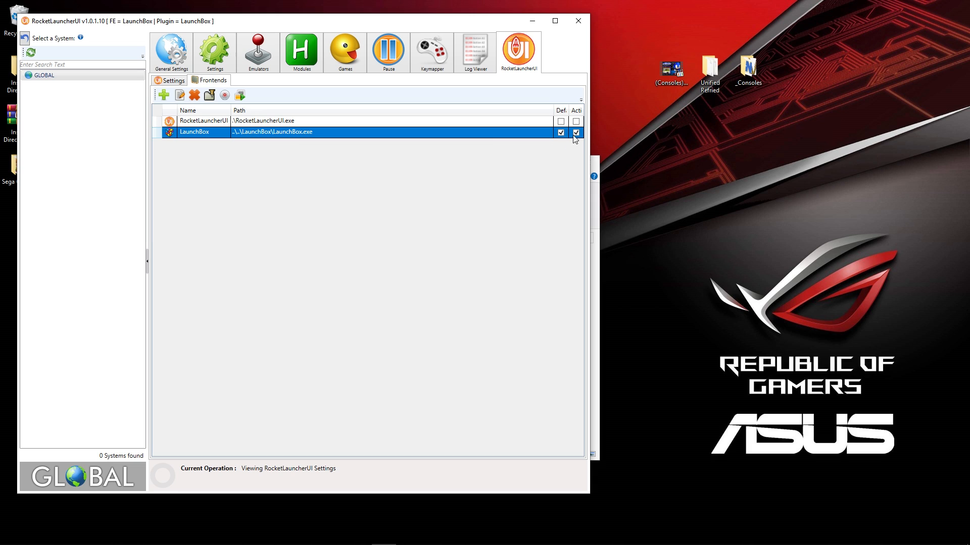
View the General Settings, close RocketLauncherUI and return to the Install Directory folder.
click(188, 62)
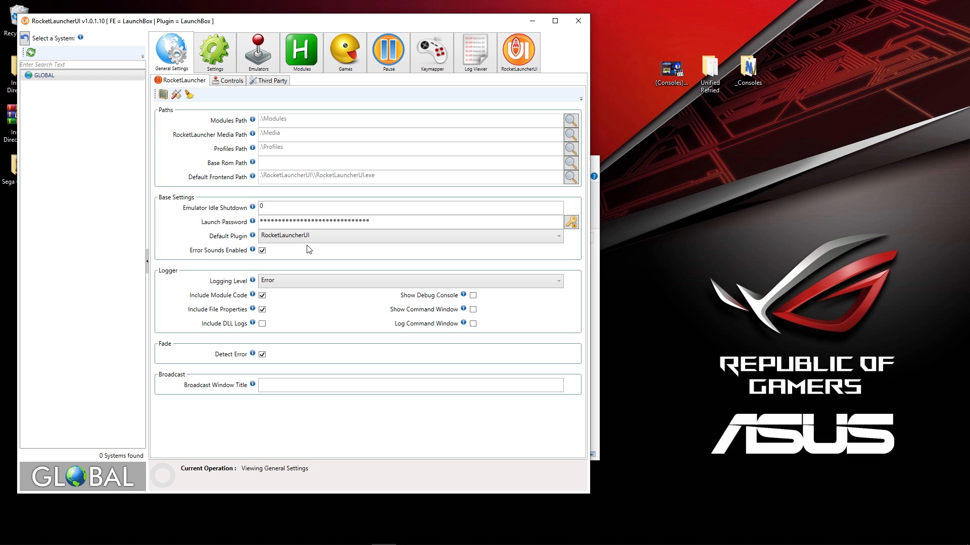
click(577, 26)
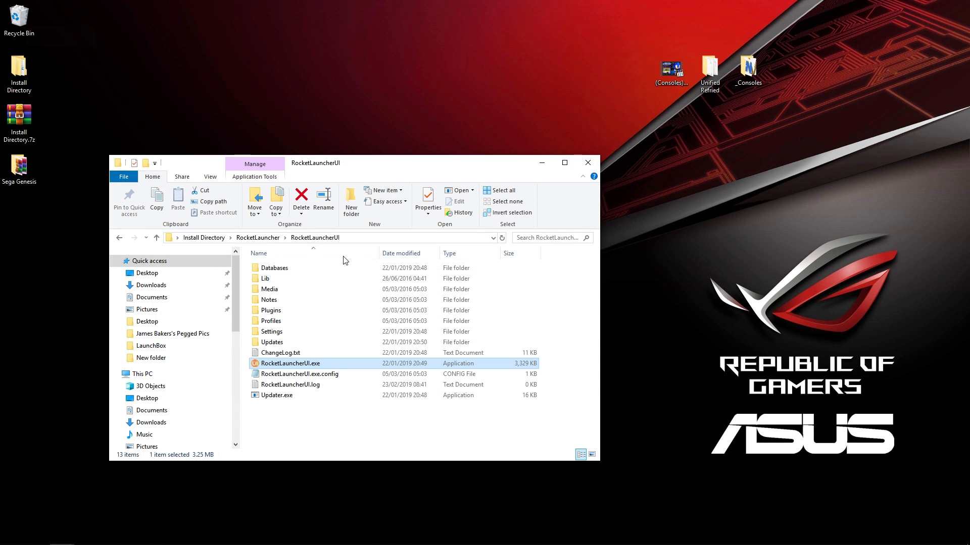
click(269, 239)
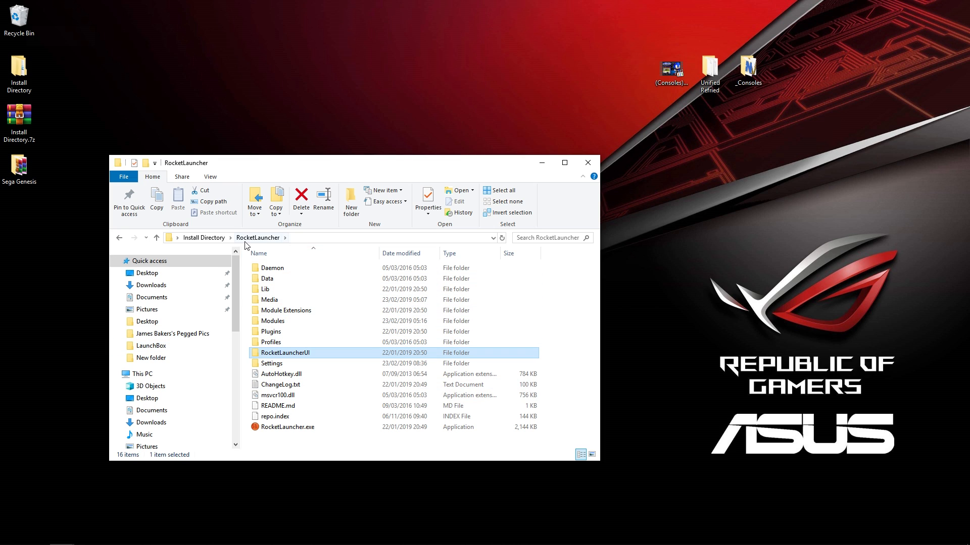
click(203, 242)
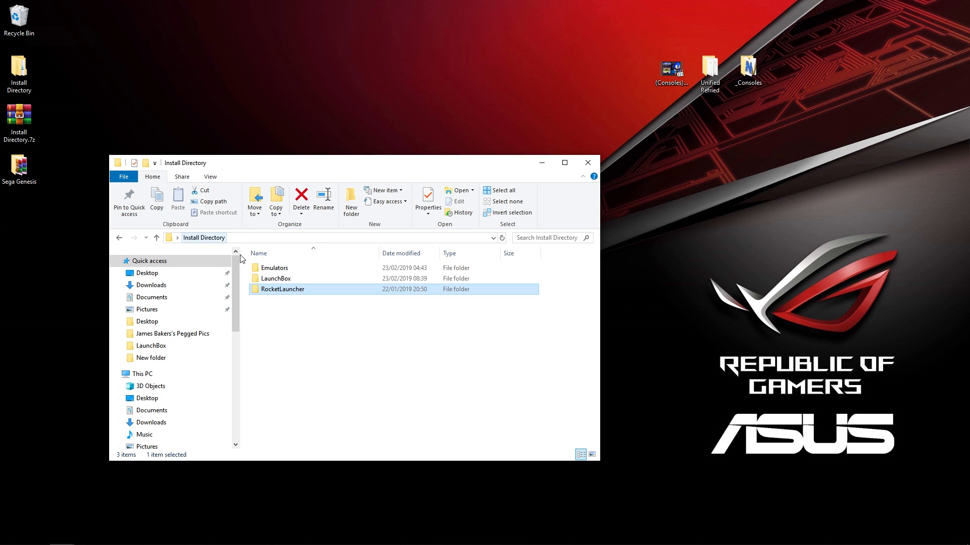
Open the LaunchBox folder, then look through the ROM archives in the desktop's Sega Genesis folder and close it.
double_click(289, 279)
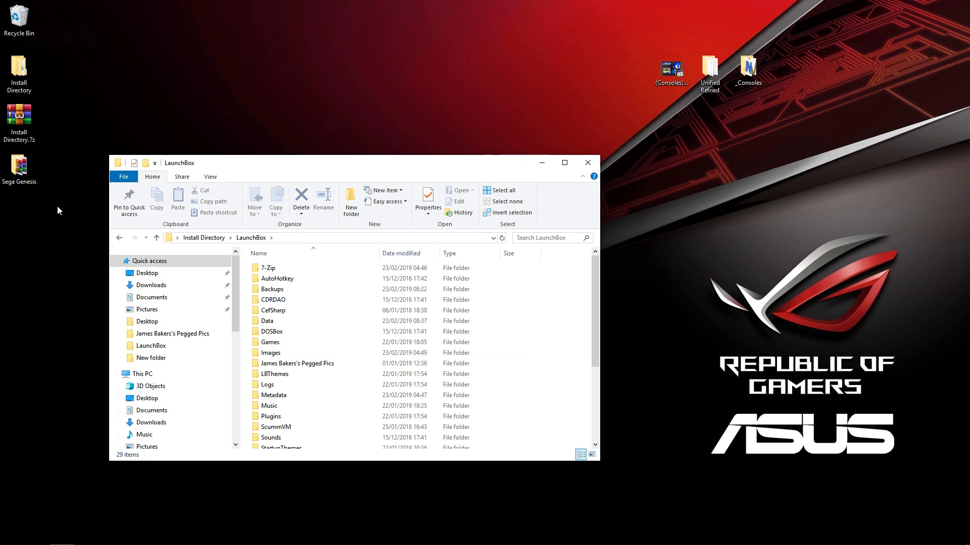
double_click(18, 163)
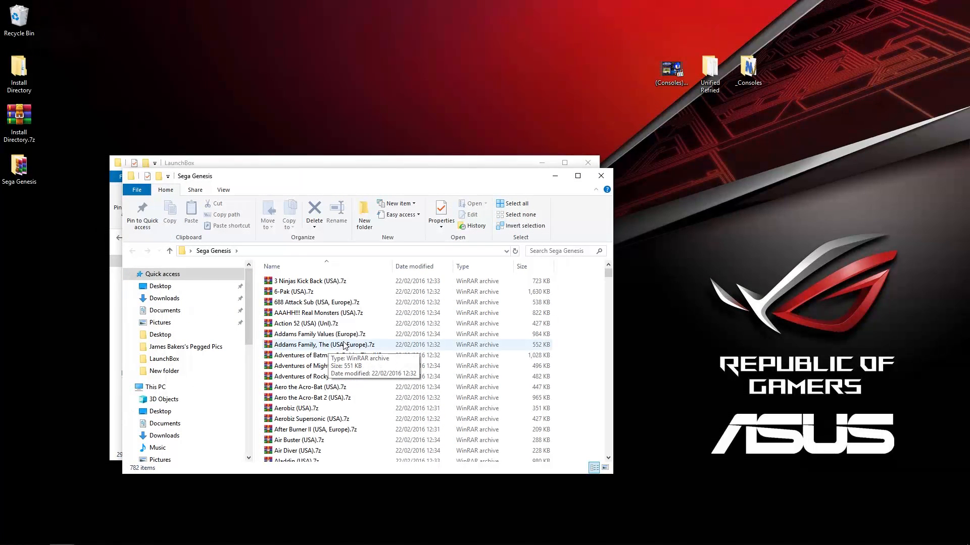
scroll(340, 343, down, 4)
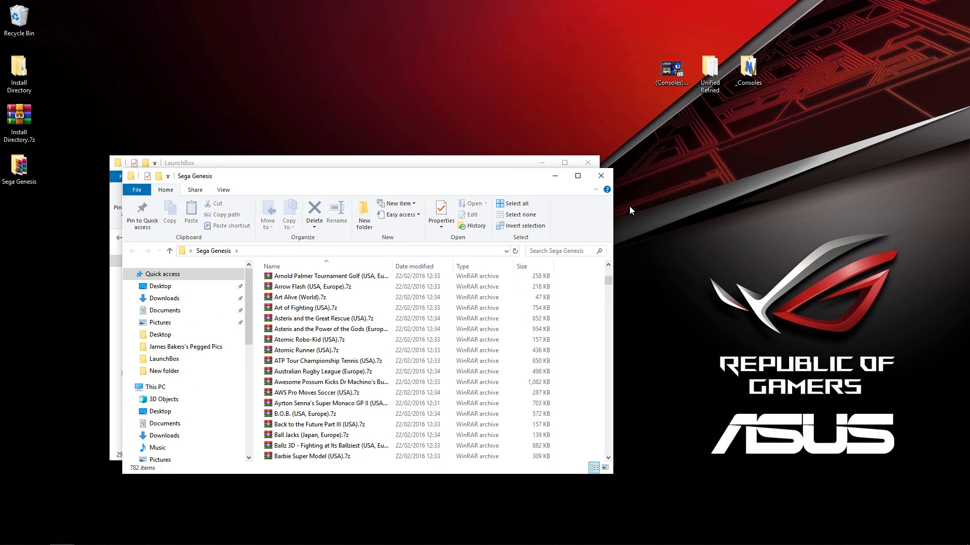
click(601, 175)
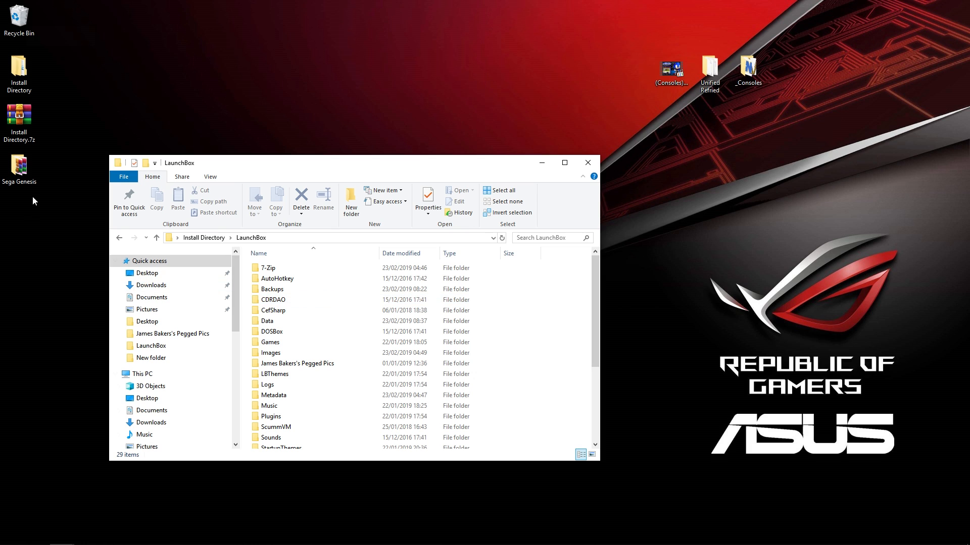
Move the Sega Genesis folder from the desktop into LaunchBox's Games folder.
scroll(310, 317, down, 3)
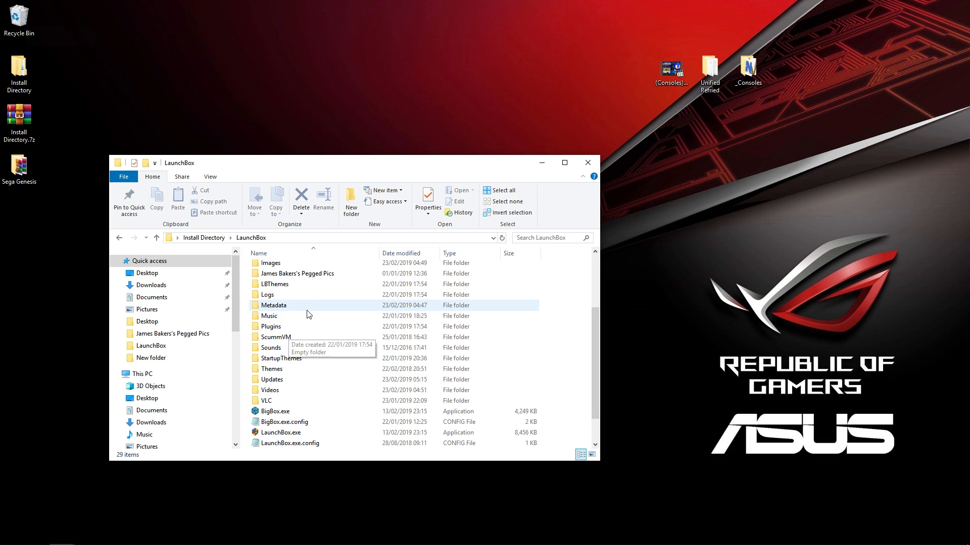
scroll(309, 314, up, 3)
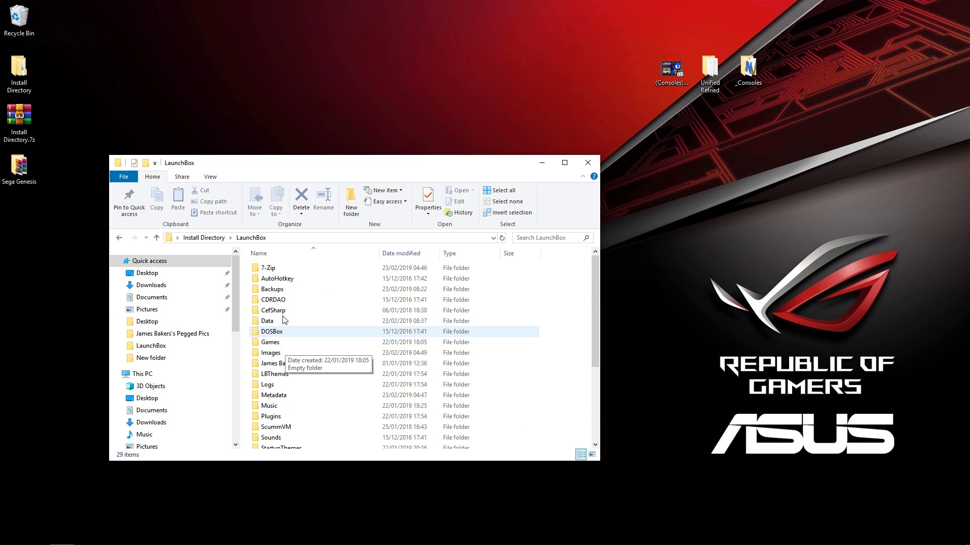
scroll(287, 350, down, 3)
scroll(275, 313, up, 1)
scroll(276, 313, up, 1)
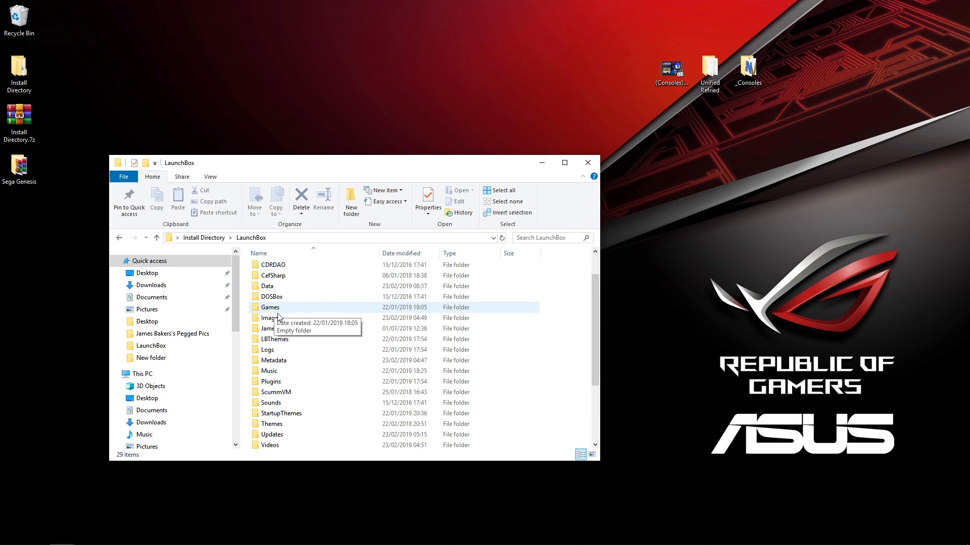
double_click(276, 308)
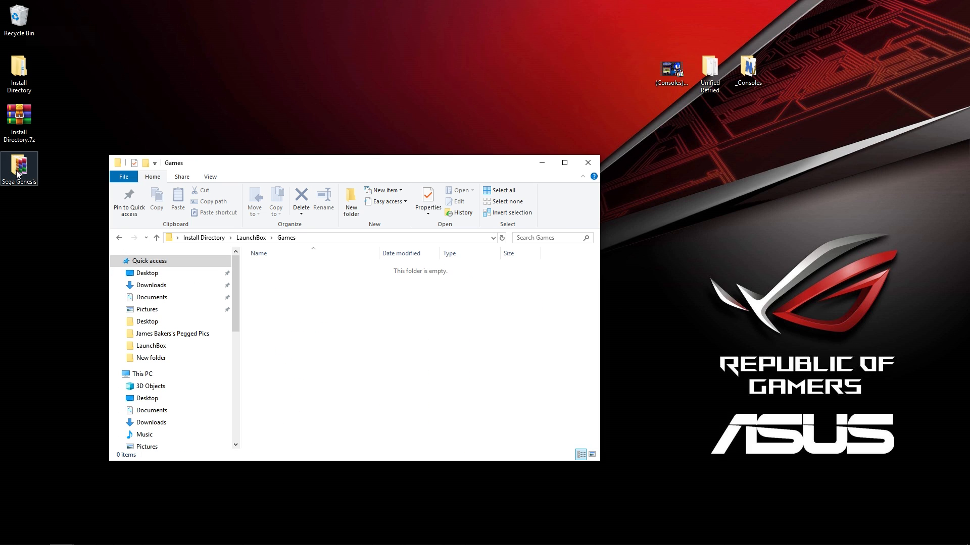
drag(18, 166, 365, 338)
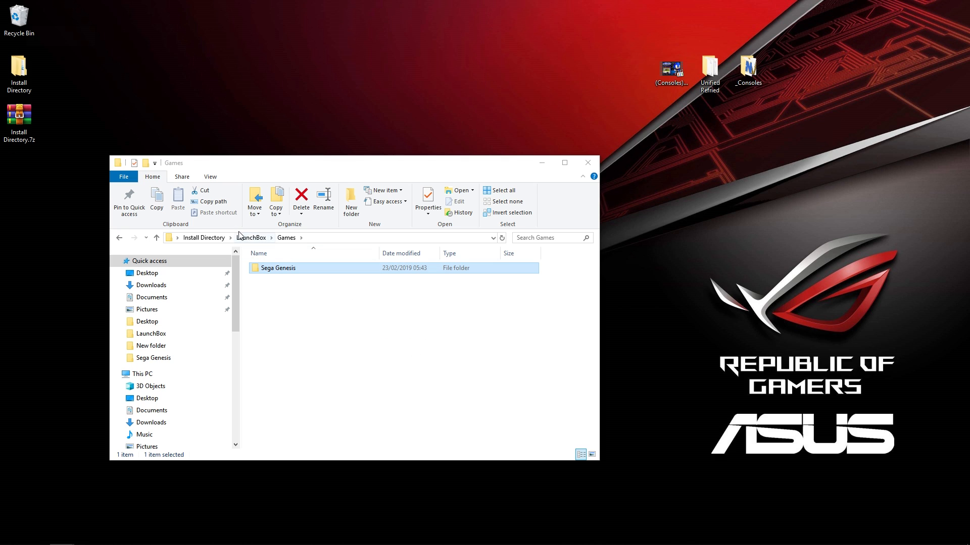
Examine the Sega Genesis cartridge artwork in the Cart - Front folder under LaunchBox's Images folder.
click(253, 238)
scroll(295, 376, down, 2)
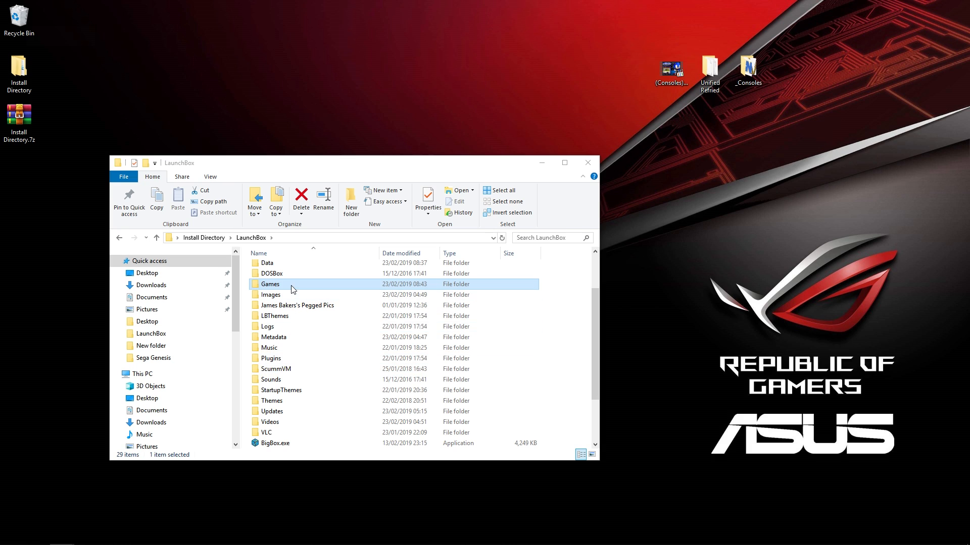
double_click(287, 299)
double_click(278, 279)
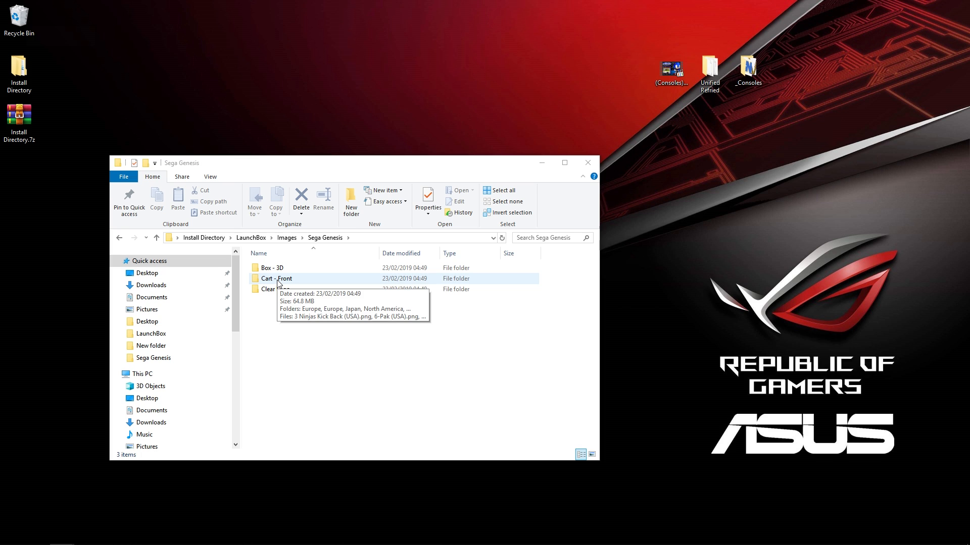
double_click(277, 281)
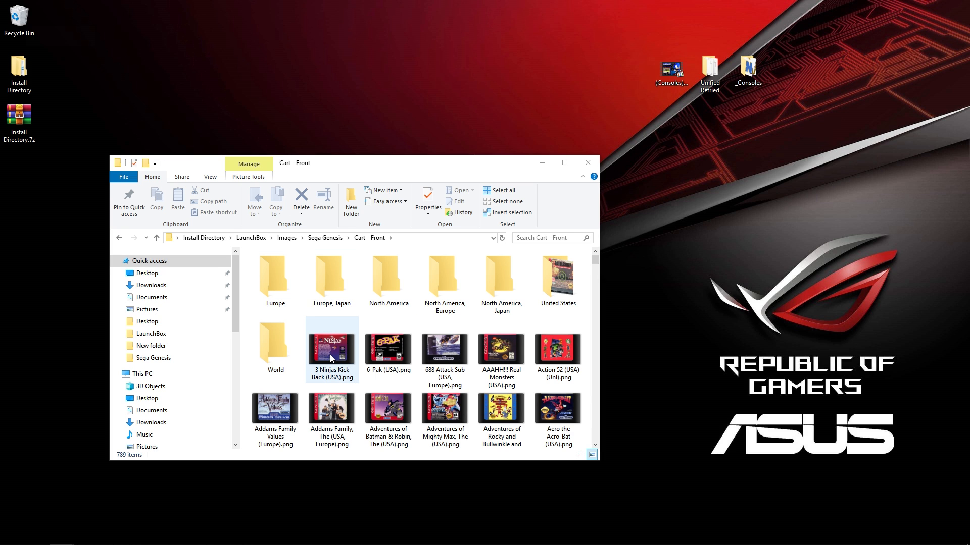
scroll(331, 355, down, 4)
scroll(332, 359, up, 5)
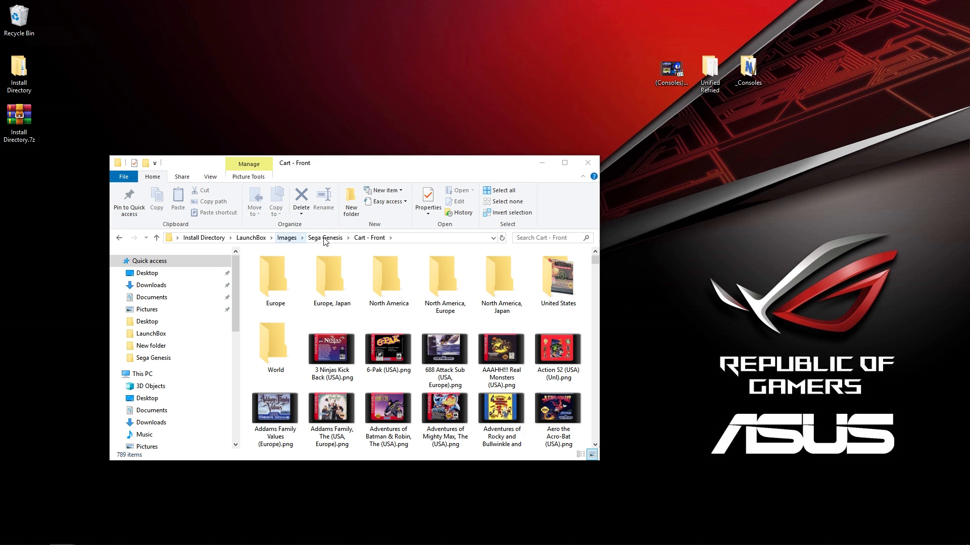
Return to the main LaunchBox folder and start the LaunchBox application.
click(250, 238)
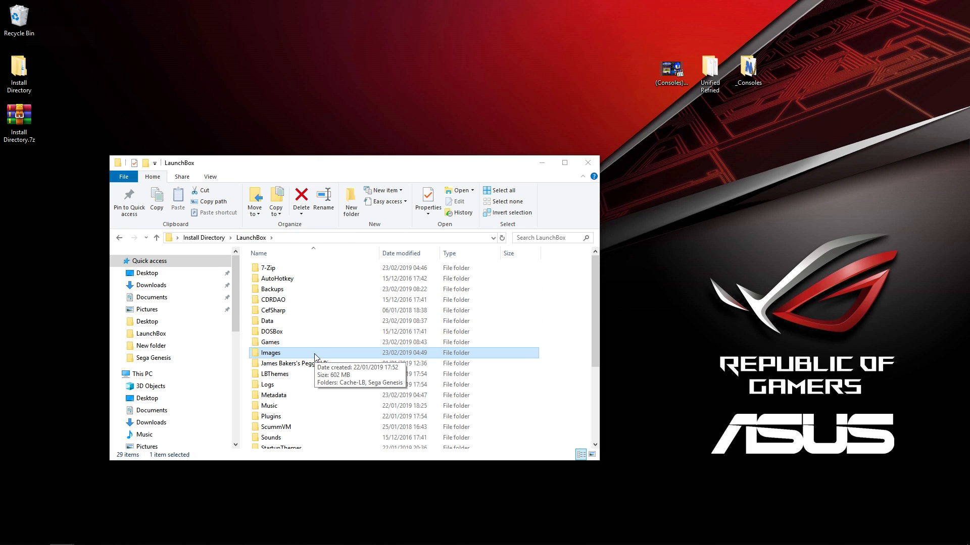
scroll(324, 349, down, 3)
scroll(315, 354, down, 1)
double_click(306, 401)
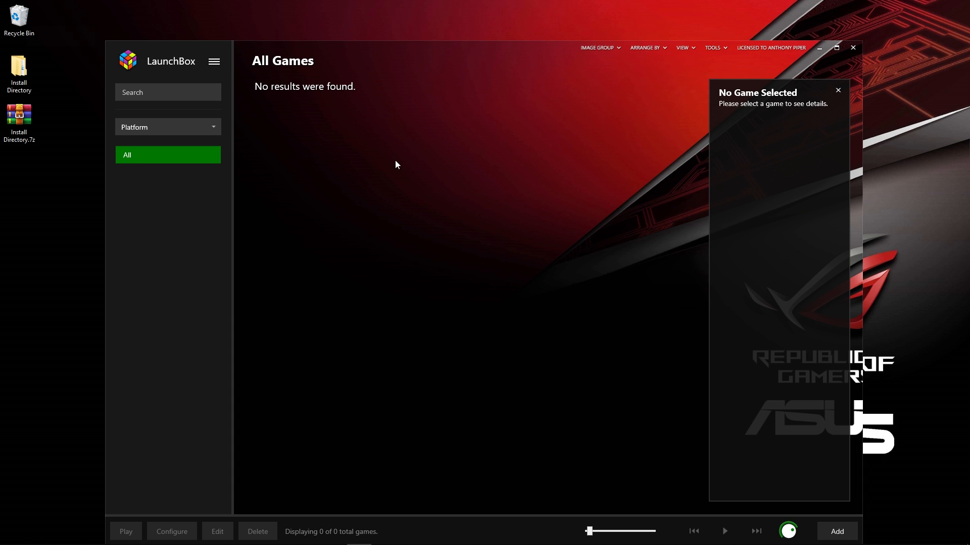
Start the Import ROMs from Files wizard in LaunchBox and continue past its welcome page.
click(214, 62)
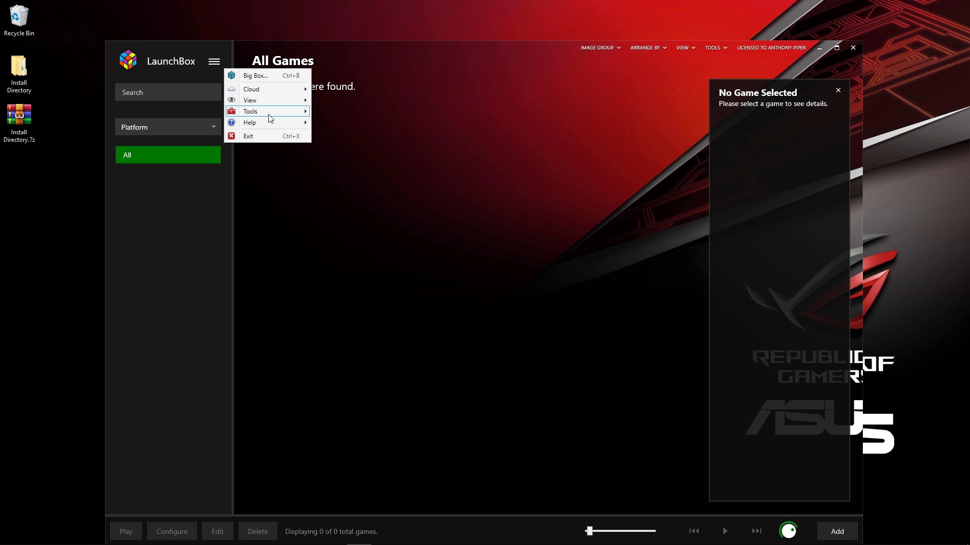
mouse_move(263, 111)
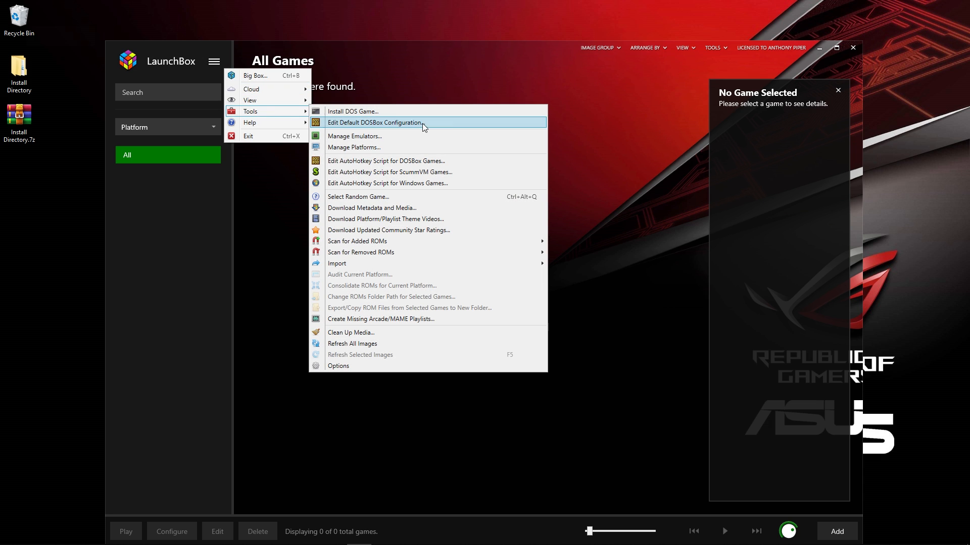
mouse_move(405, 263)
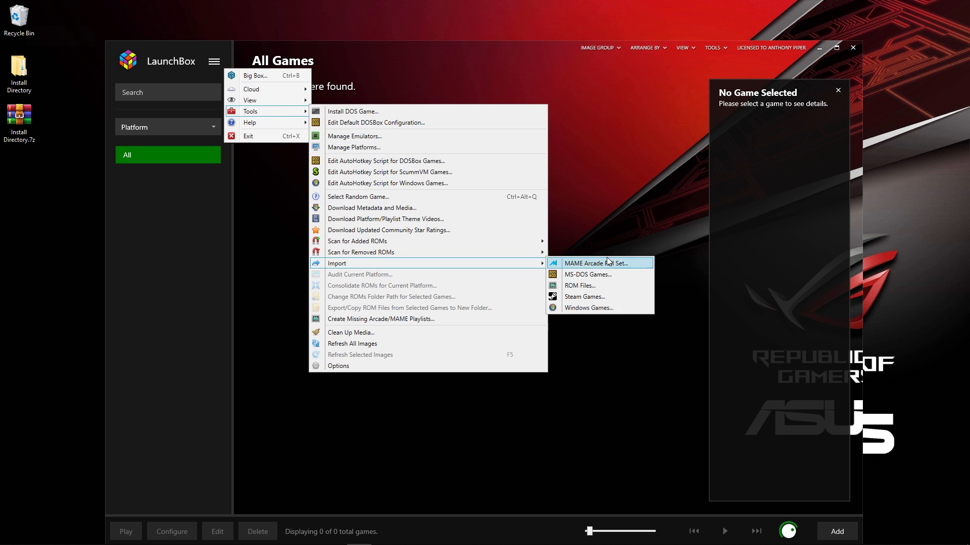
click(608, 284)
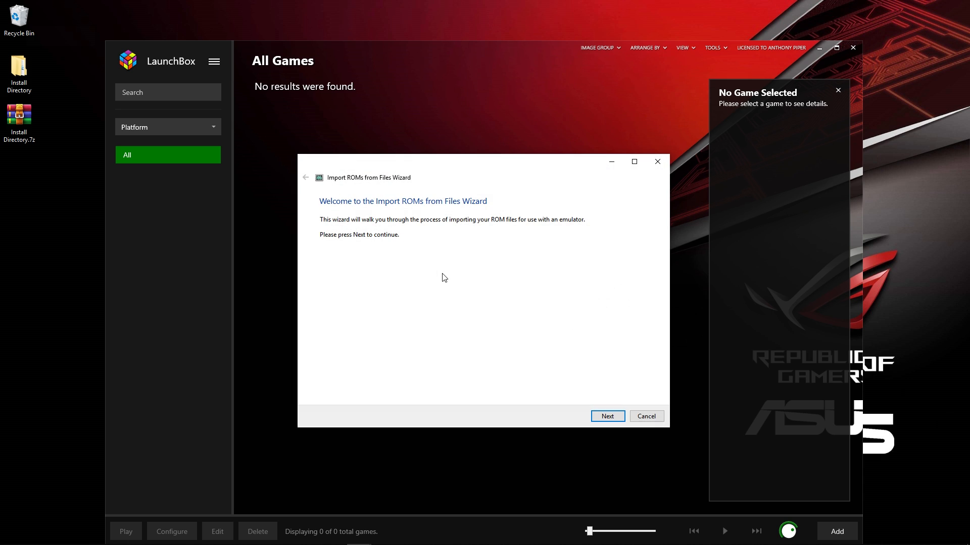
click(608, 417)
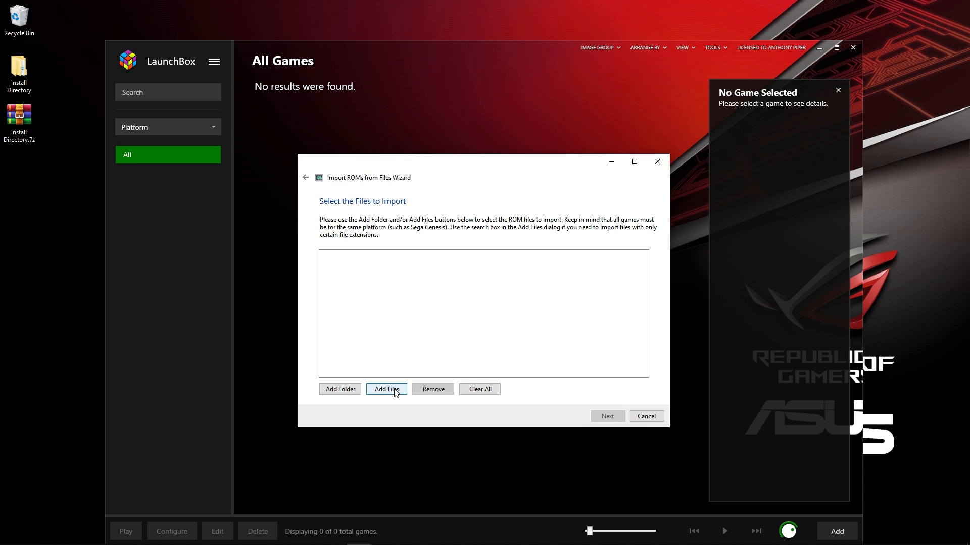
Add the Sega Genesis folder inside LaunchBox's Games folder as the import source and continue.
click(357, 389)
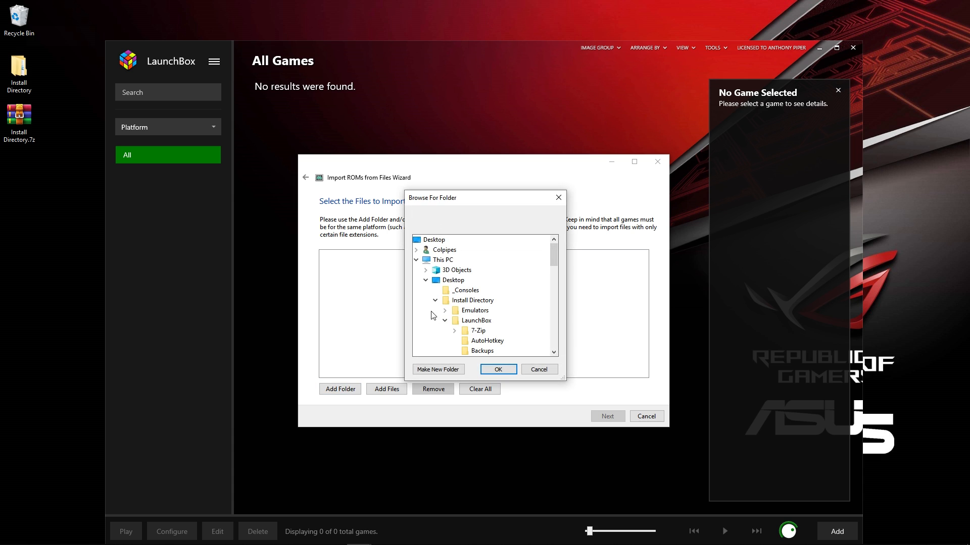
scroll(478, 317, down, 2)
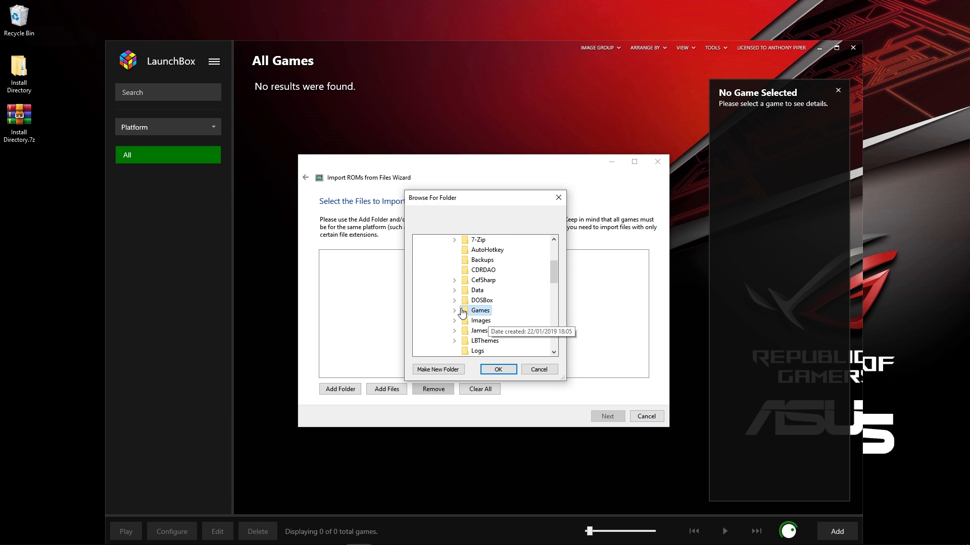
click(455, 310)
scroll(502, 306, down, 1)
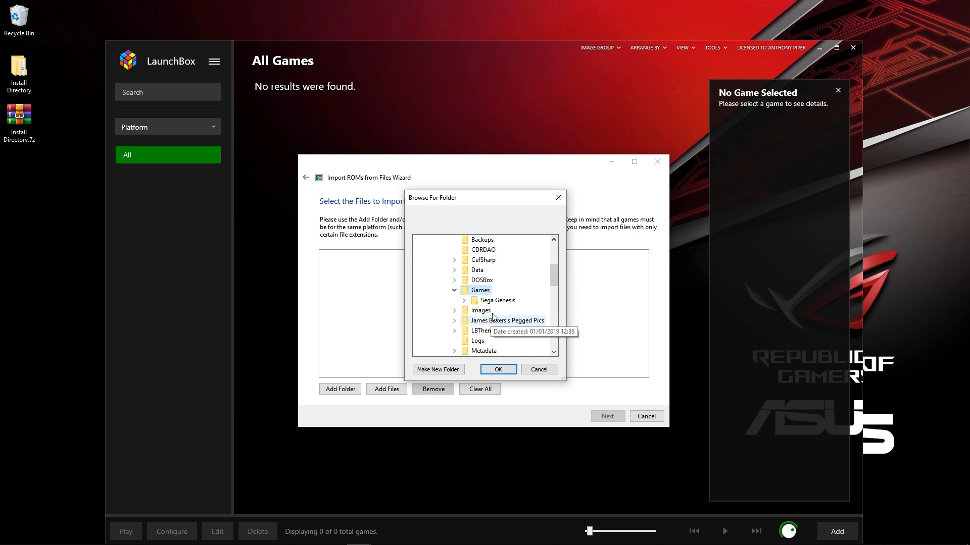
click(500, 301)
click(498, 369)
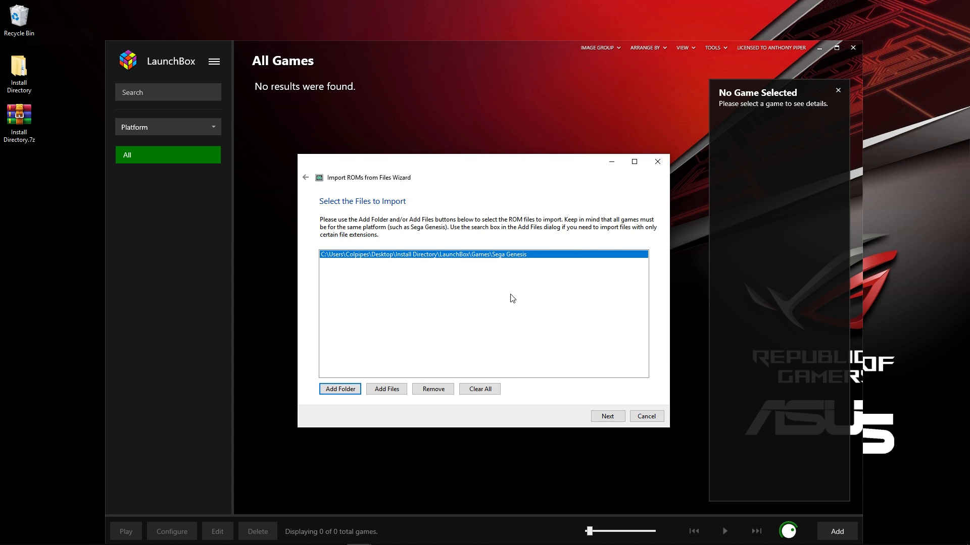
click(608, 416)
Set the platform for the imported games to Sega Genesis and continue to the emulator choice.
click(474, 239)
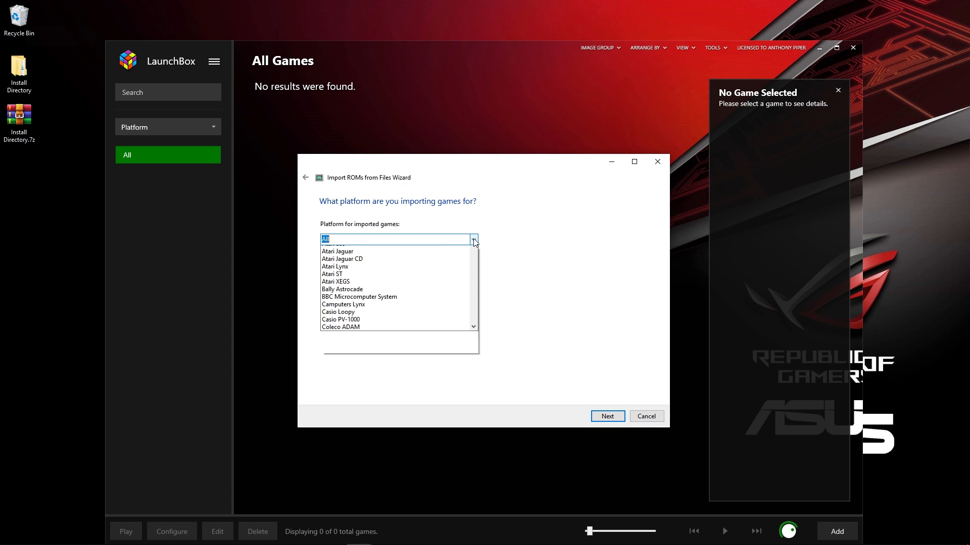
drag(473, 260, 471, 411)
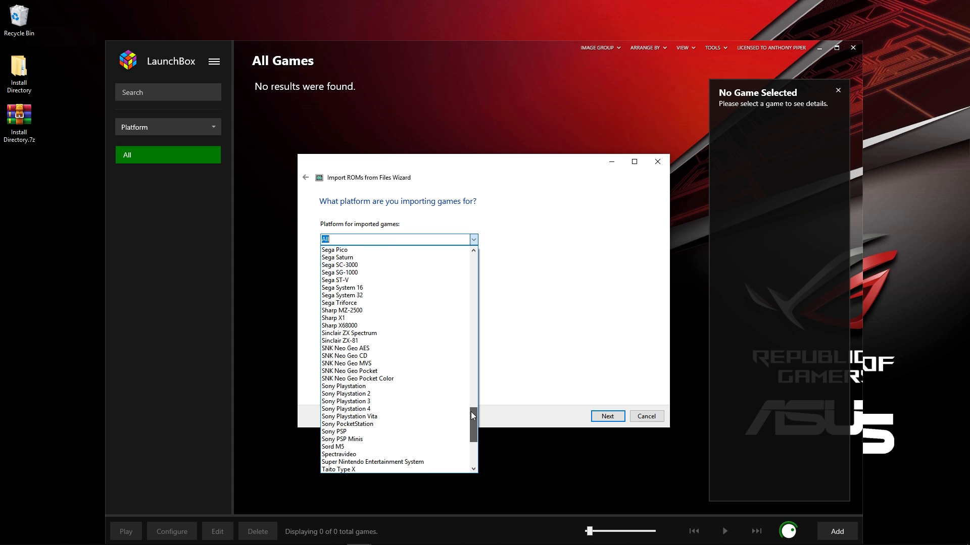
scroll(350, 327, up, 3)
scroll(350, 328, up, 1)
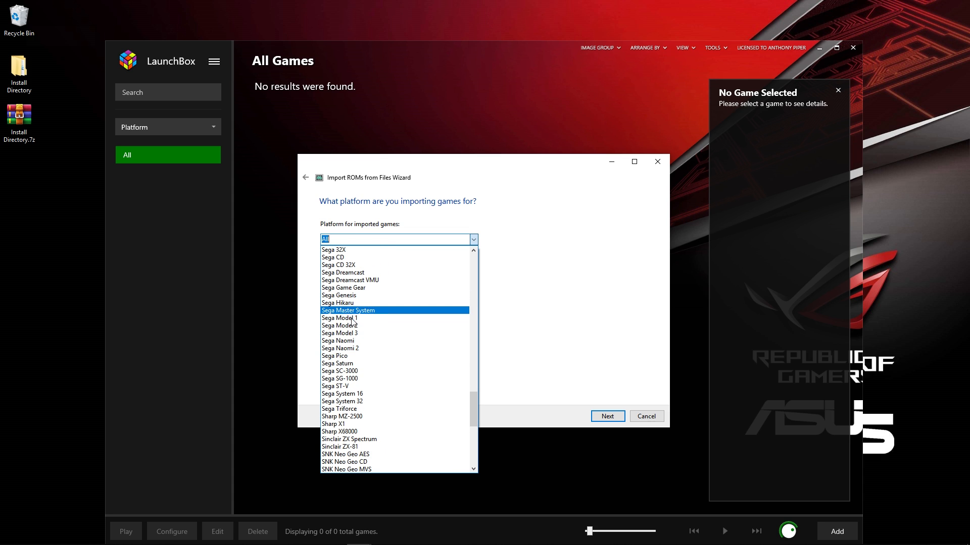
click(355, 298)
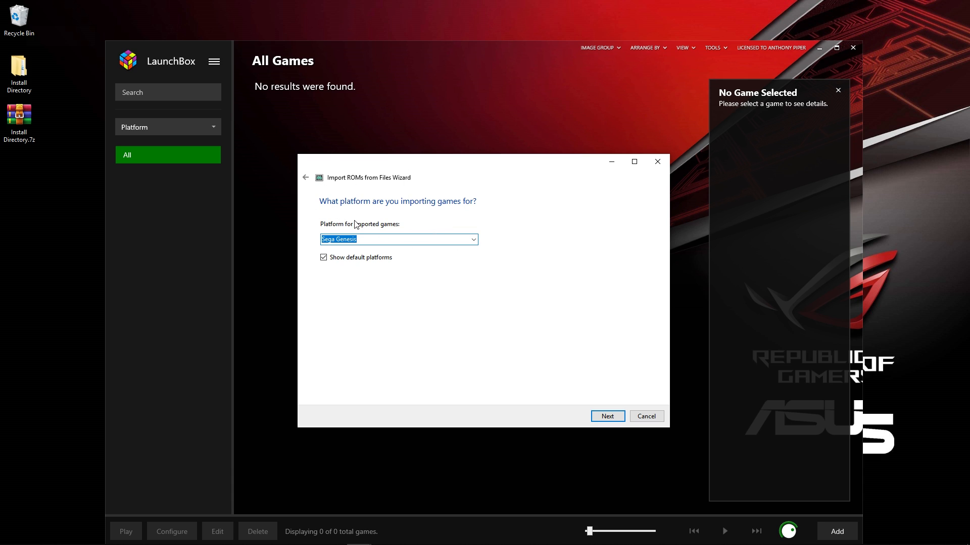
click(608, 417)
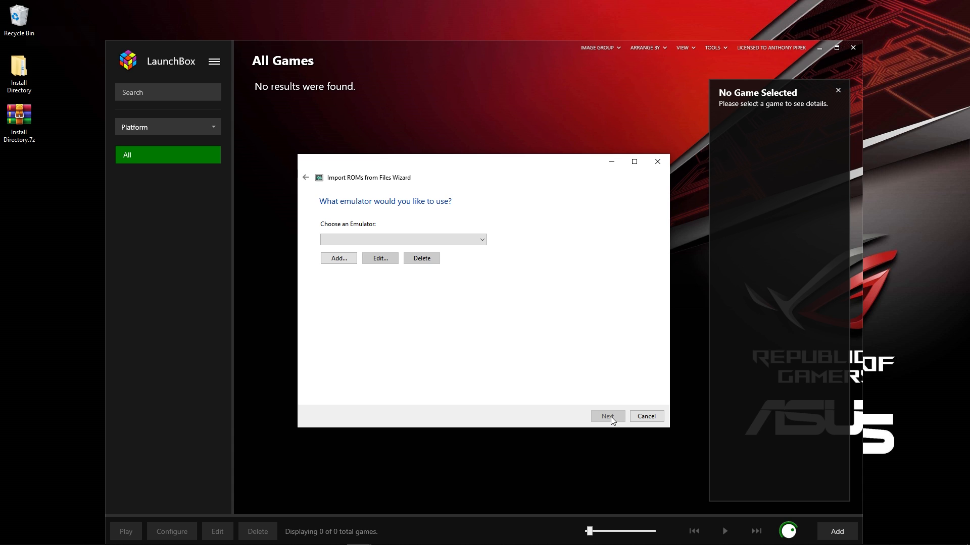
Select the existing Rocket Launcher emulator in the wizard and delete it.
click(445, 240)
click(445, 241)
click(446, 240)
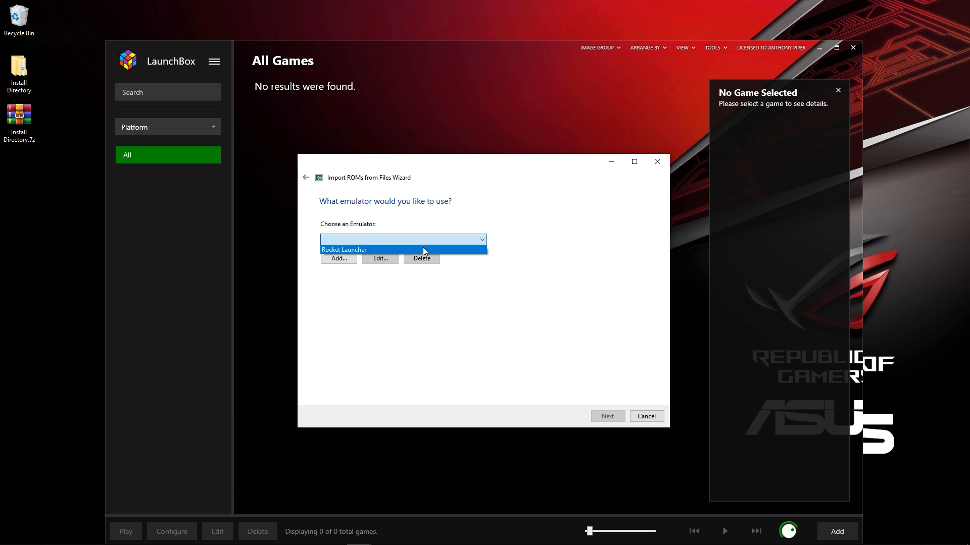
click(496, 292)
click(403, 240)
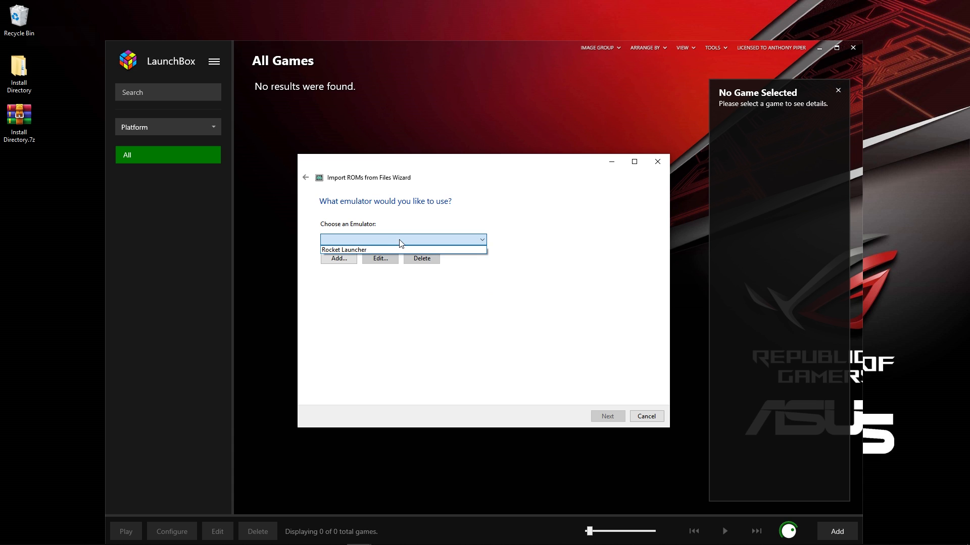
click(380, 251)
click(421, 259)
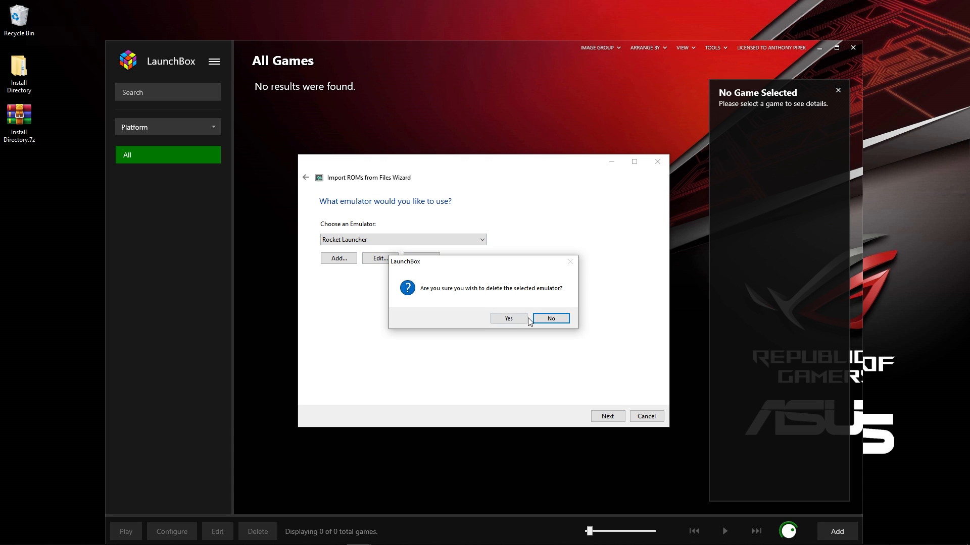
click(506, 319)
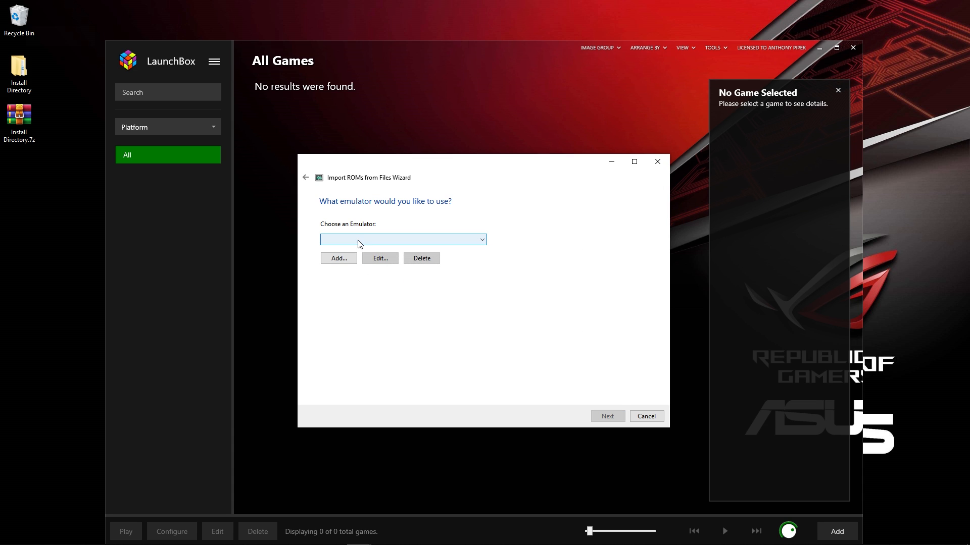
Begin adding a new emulator and replace the pre-filled emulator name with Rocket Launcher.
click(348, 260)
click(414, 232)
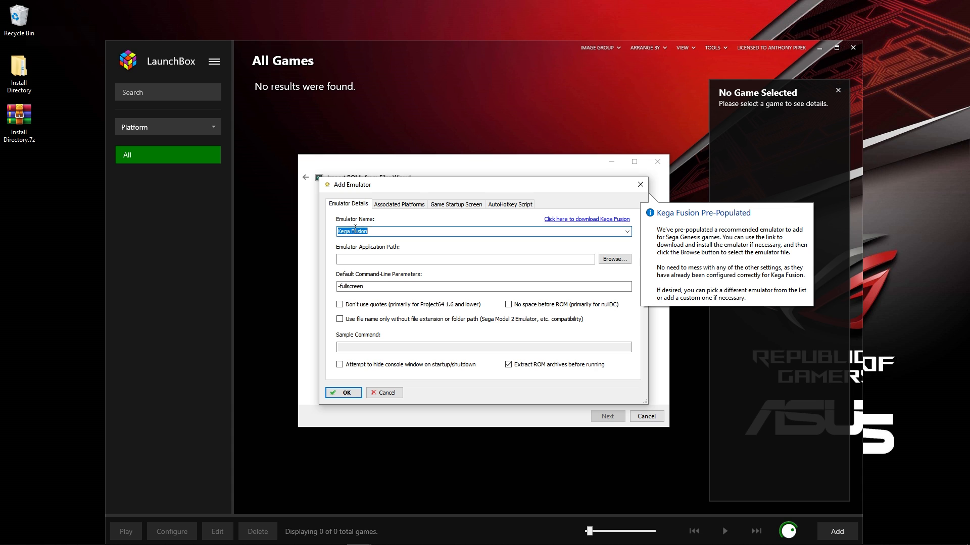
drag(373, 233, 857, 245)
text(Rocket Launcher)
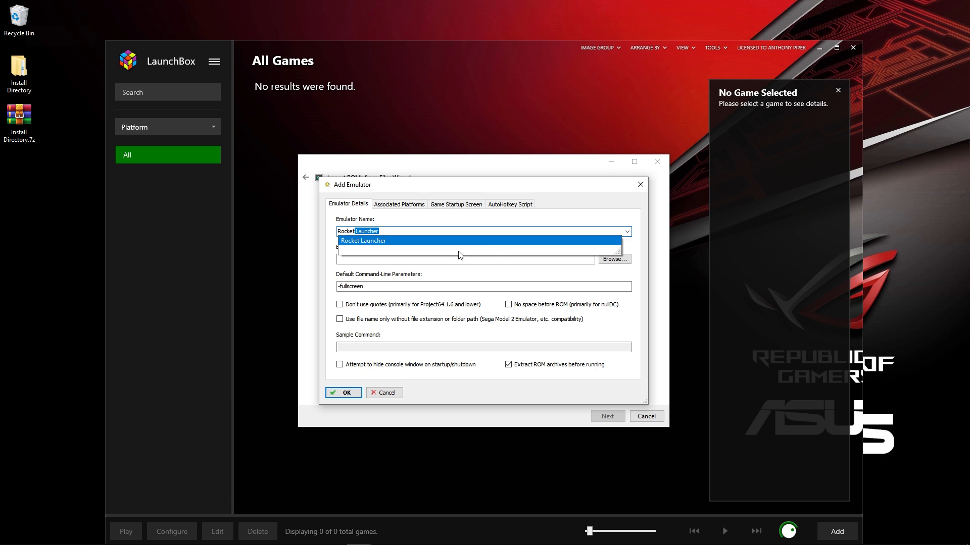
Apply the suggested Rocket Launcher preset and set RocketLauncher.exe from the install directory's RocketLauncher folder as the application, saving the emulator.
click(395, 243)
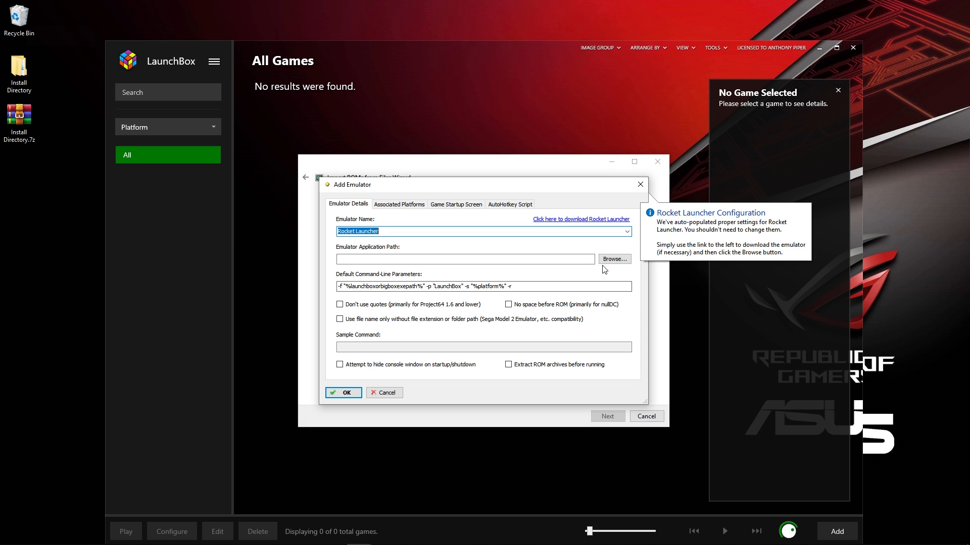
click(614, 259)
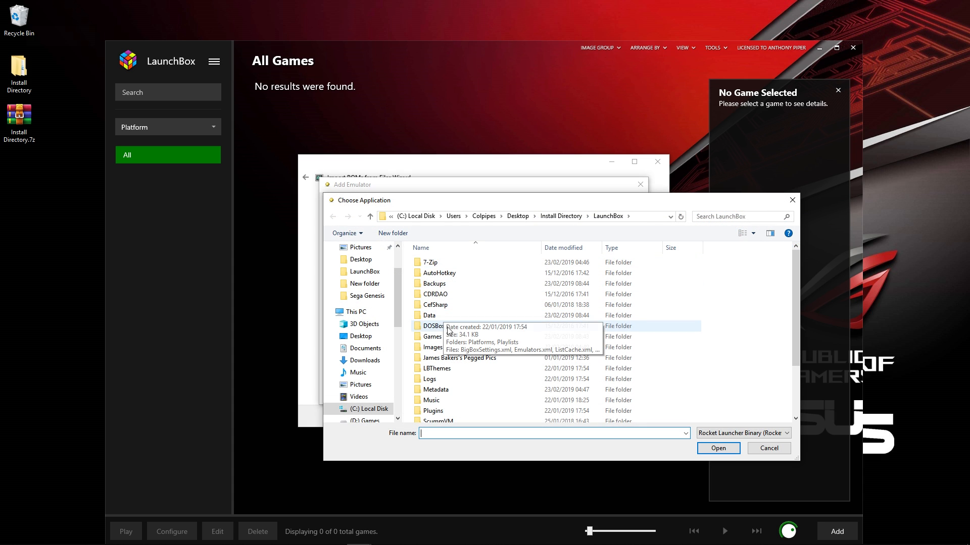
scroll(449, 331, down, 3)
scroll(449, 331, up, 3)
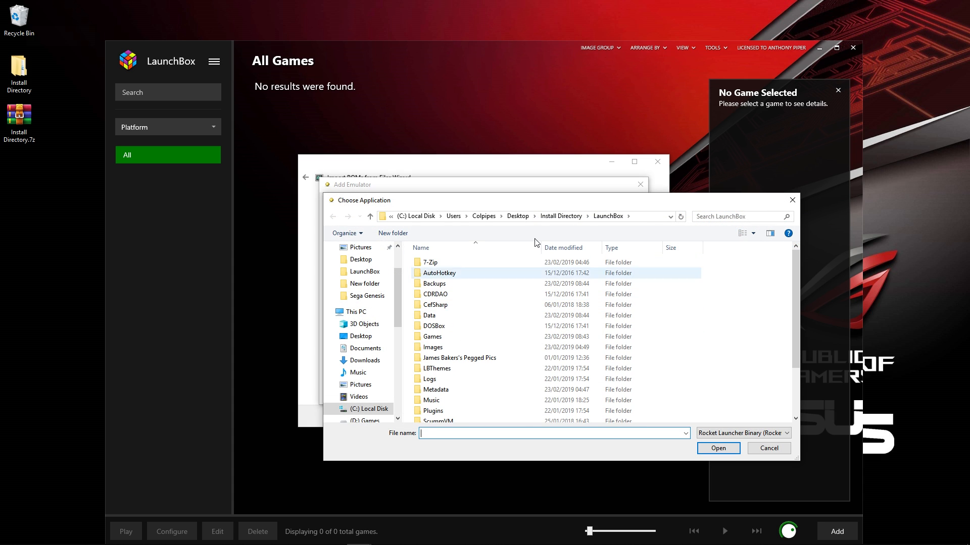
click(558, 217)
double_click(447, 284)
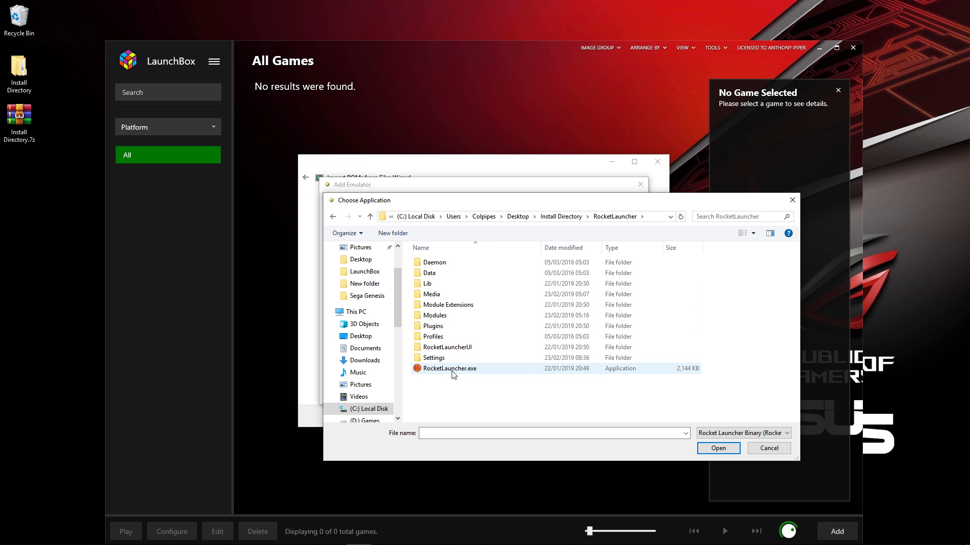
double_click(452, 370)
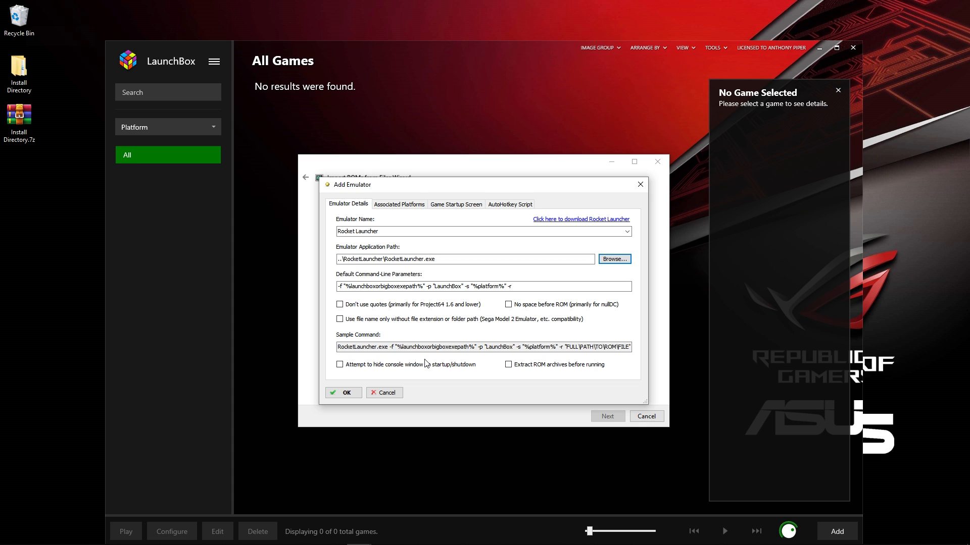
click(346, 393)
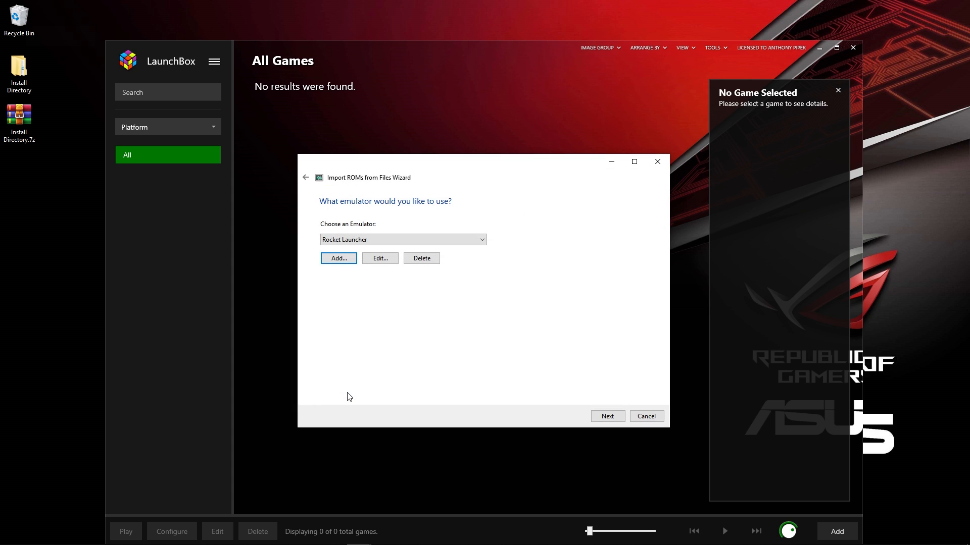
Continue with Rocket Launcher, using the game files in their current location and searching game information only in the LaunchBox Games Database.
click(607, 417)
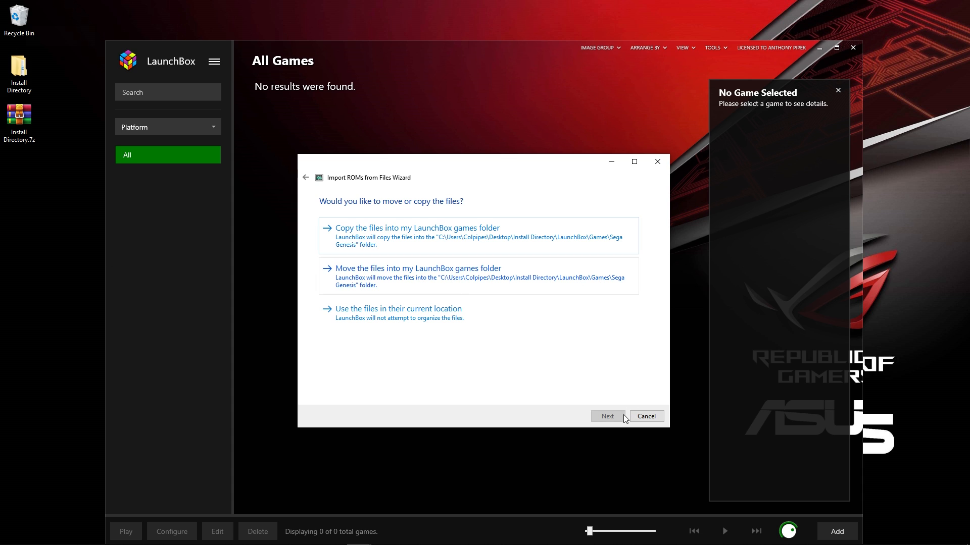
click(399, 320)
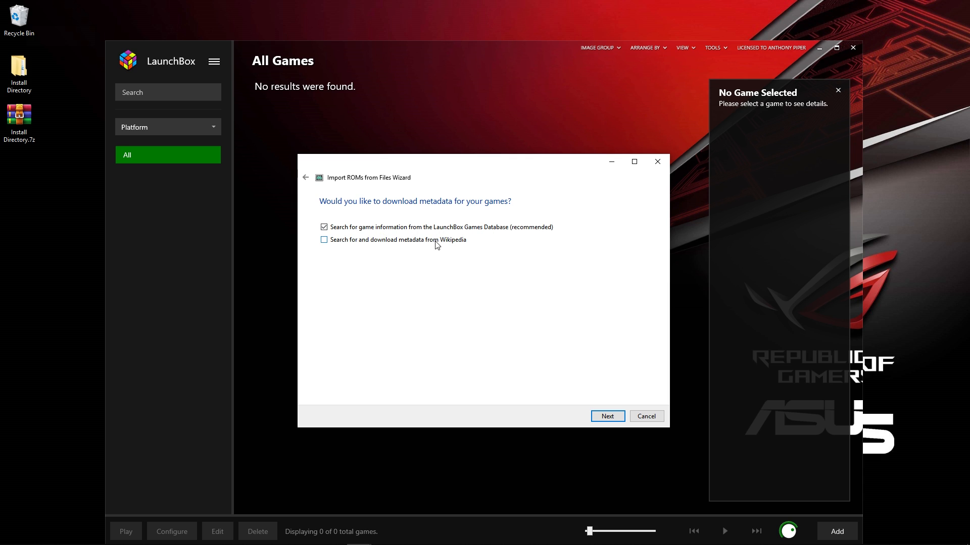
click(607, 417)
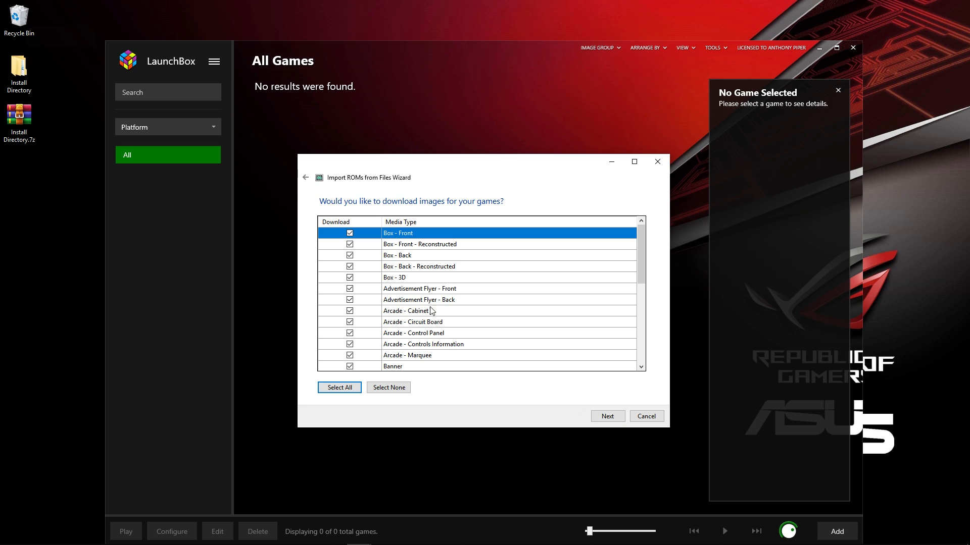
Exclude Box - 3D, both Advertisement Flyer types and all five Arcade types from the image download.
click(349, 279)
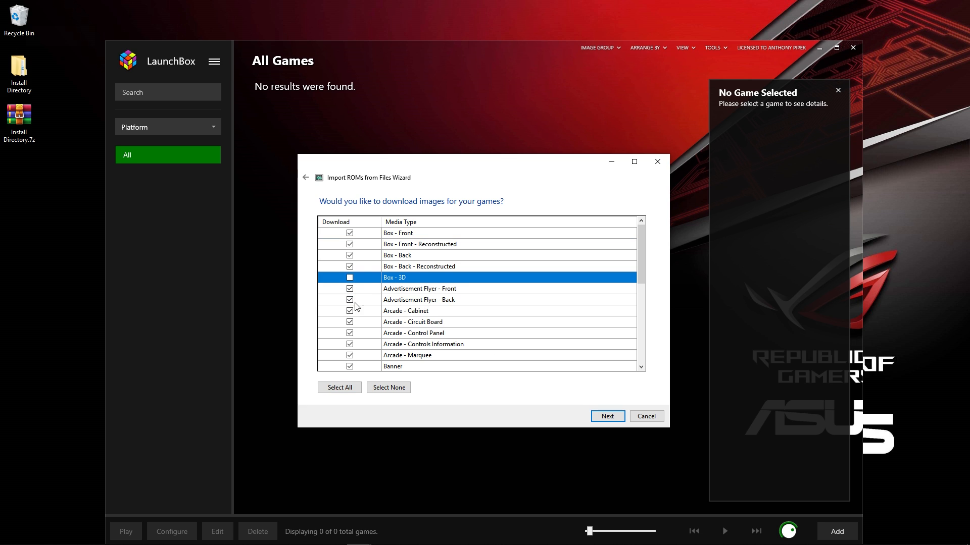
click(350, 289)
click(350, 299)
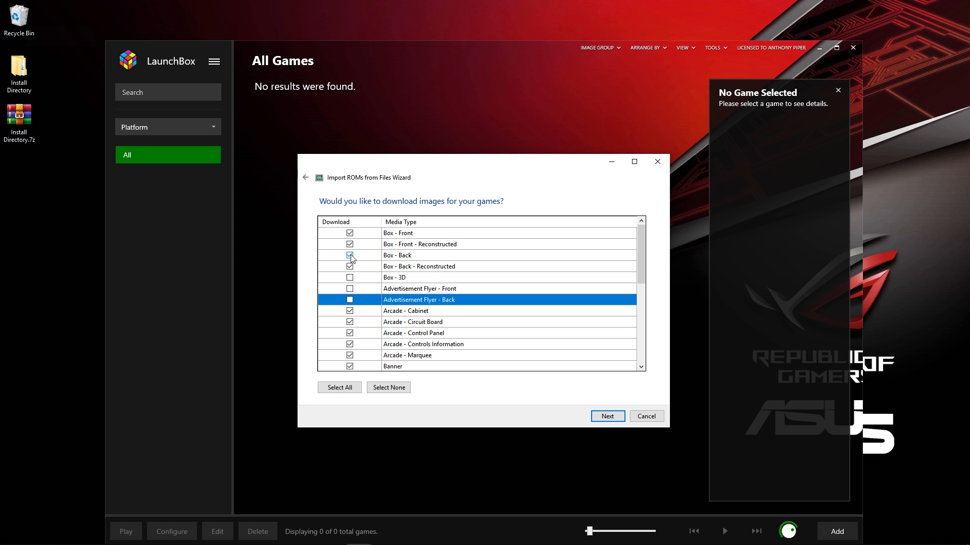
scroll(352, 280, down, 1)
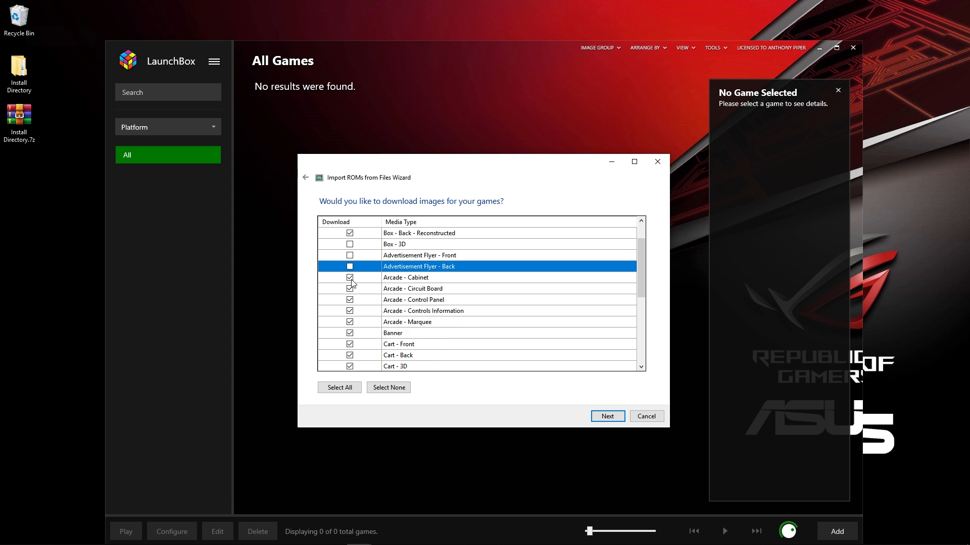
click(349, 277)
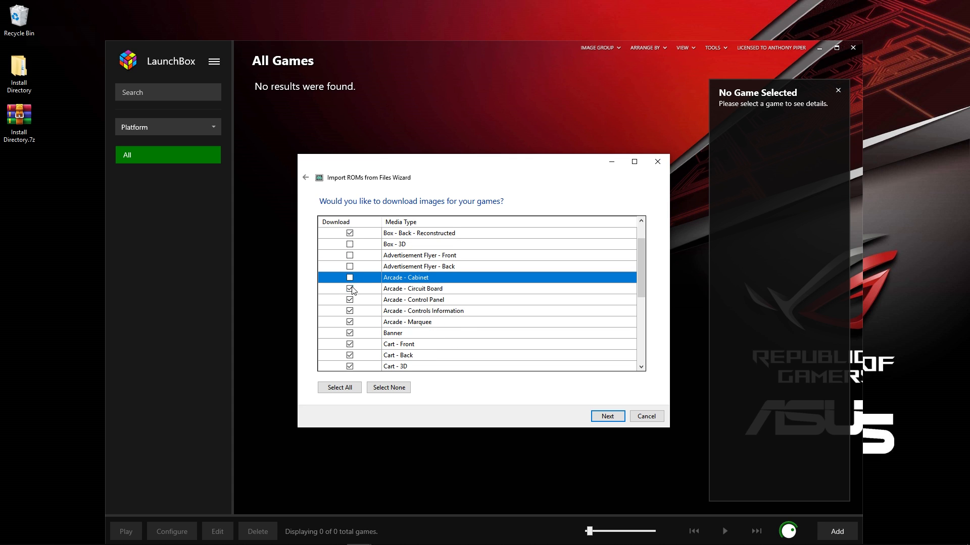
click(349, 289)
click(349, 300)
click(349, 311)
click(350, 322)
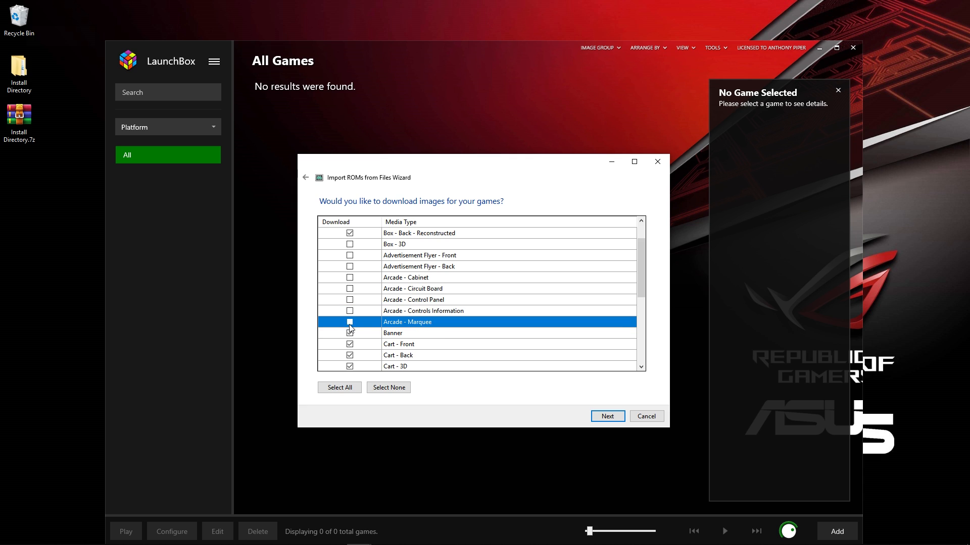
Exclude Cart - Front, Clear Logo and Disc from the image download and accept the remaining media types.
scroll(352, 334, down, 1)
click(349, 311)
scroll(351, 312, down, 2)
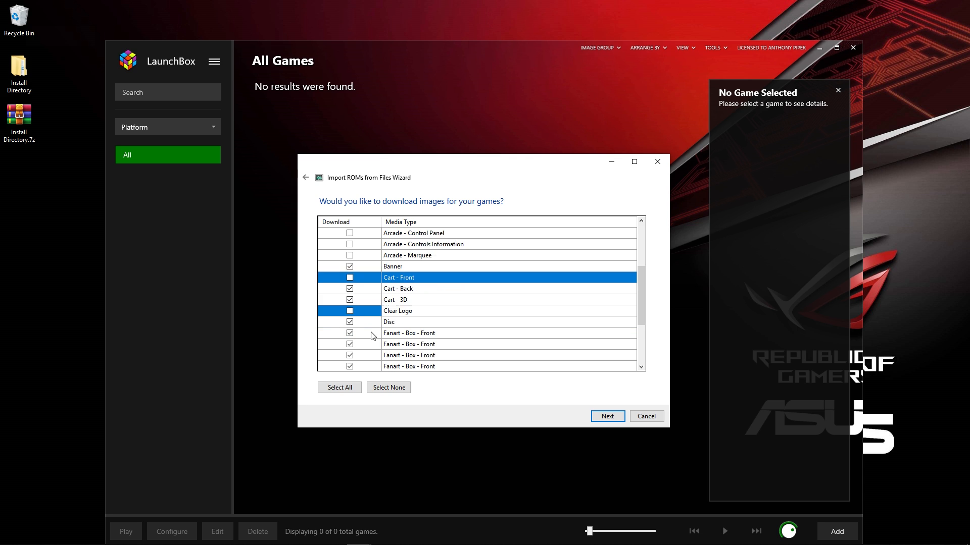
click(349, 277)
click(349, 289)
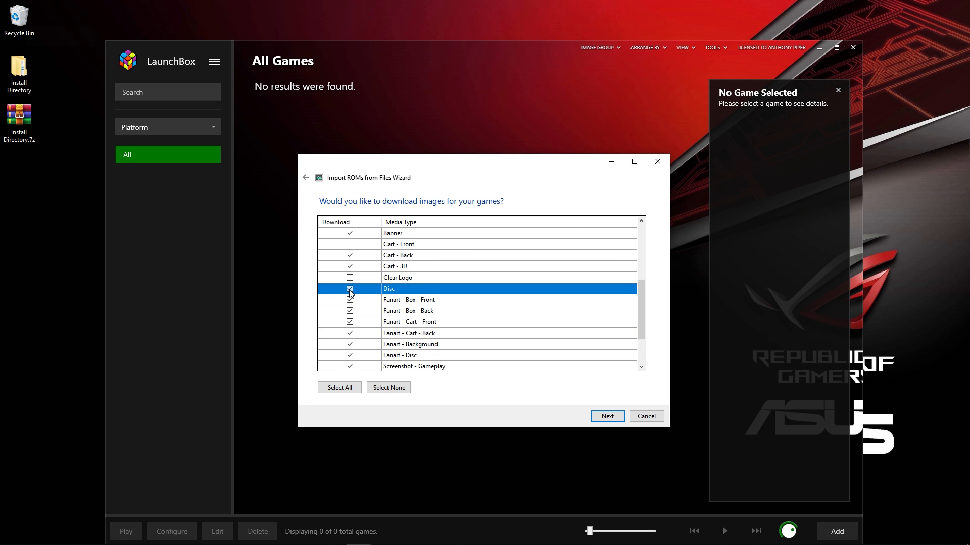
scroll(356, 316, down, 2)
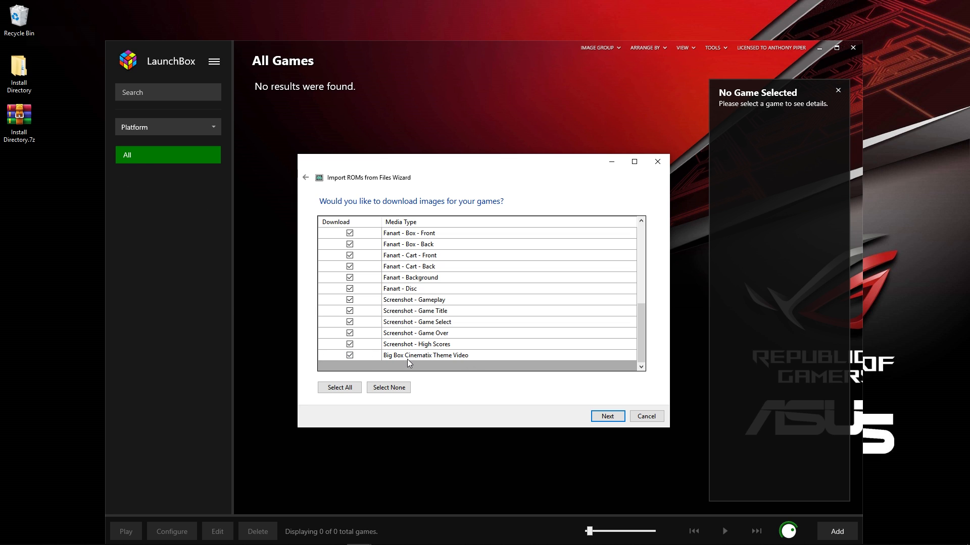
scroll(425, 326, up, 10)
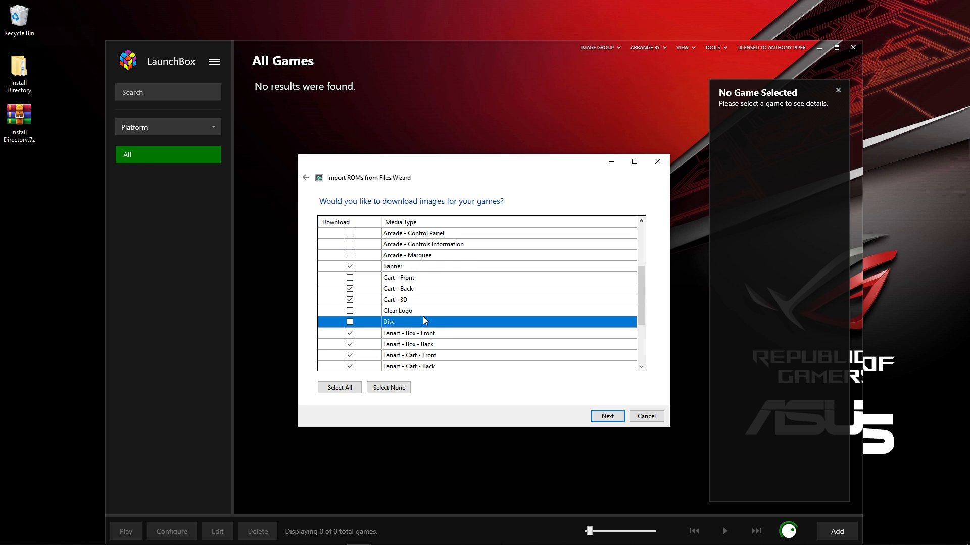
scroll(424, 319, down, 3)
scroll(423, 314, down, 3)
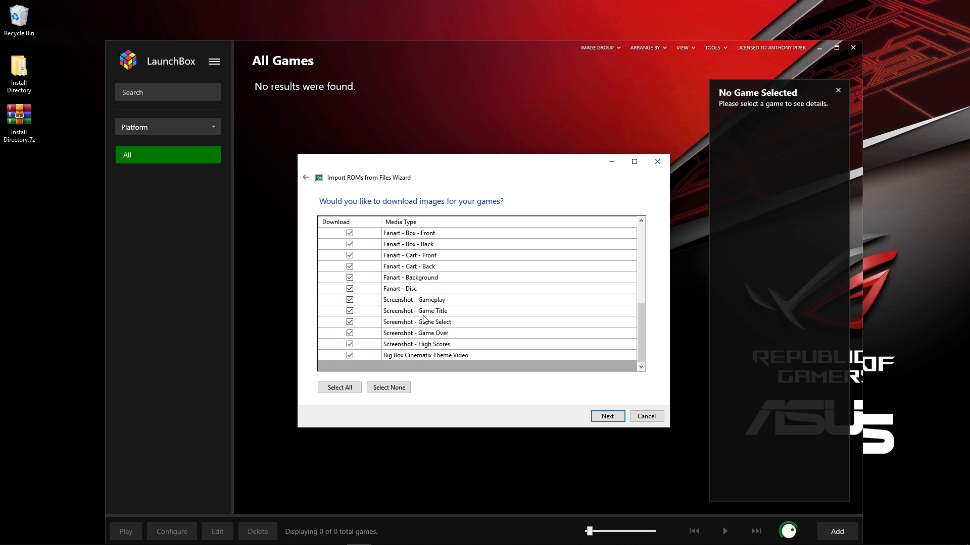
click(600, 418)
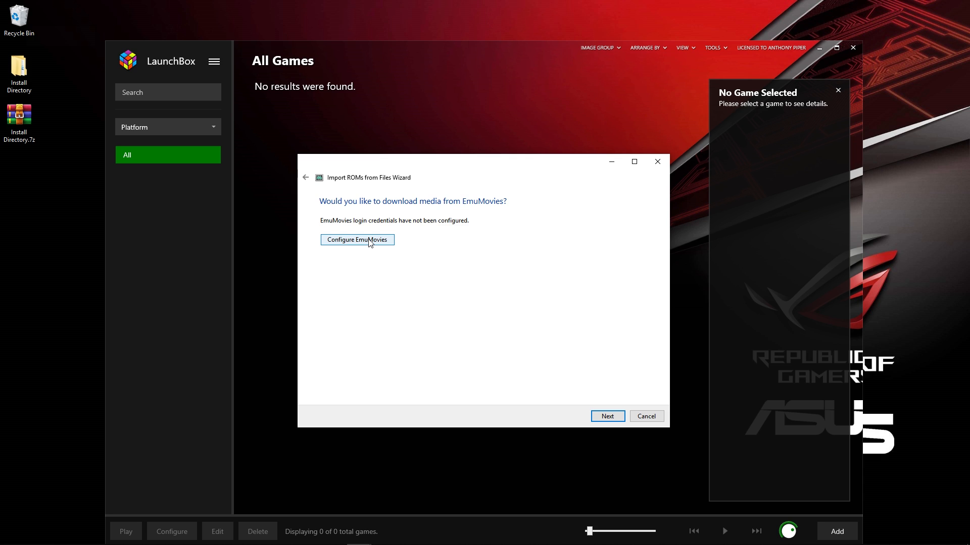
Skip the EmuMovies configuration, keep the default custom options and finish importing the listed Sega Genesis games.
click(607, 417)
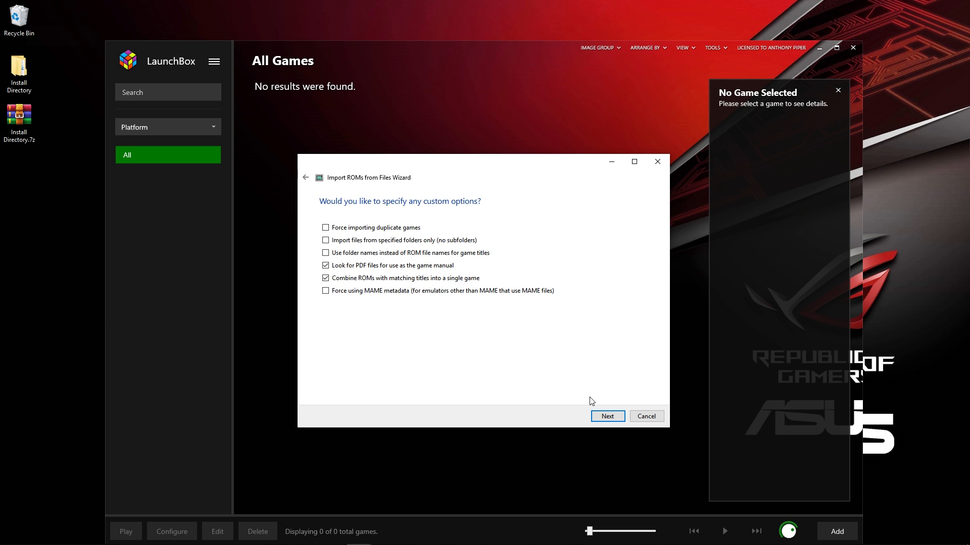
click(609, 416)
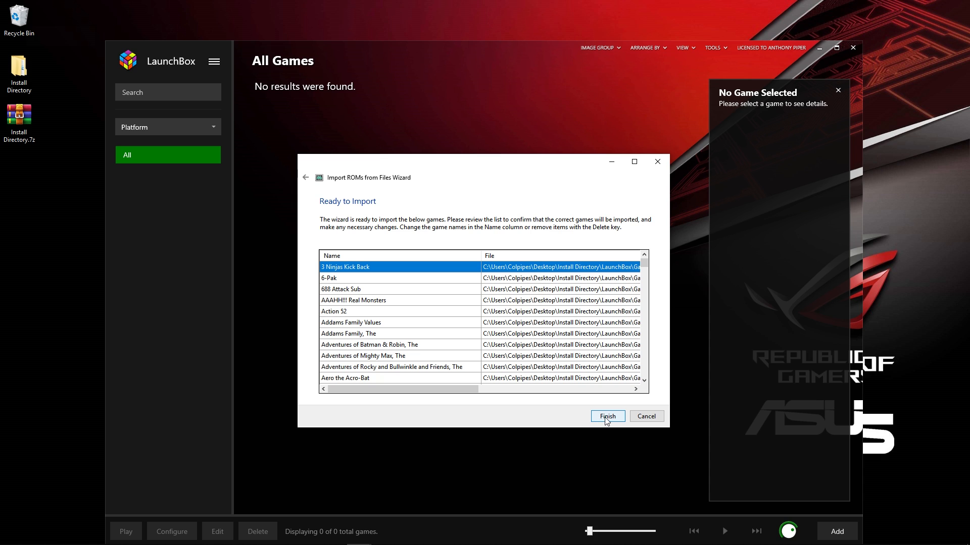
click(607, 416)
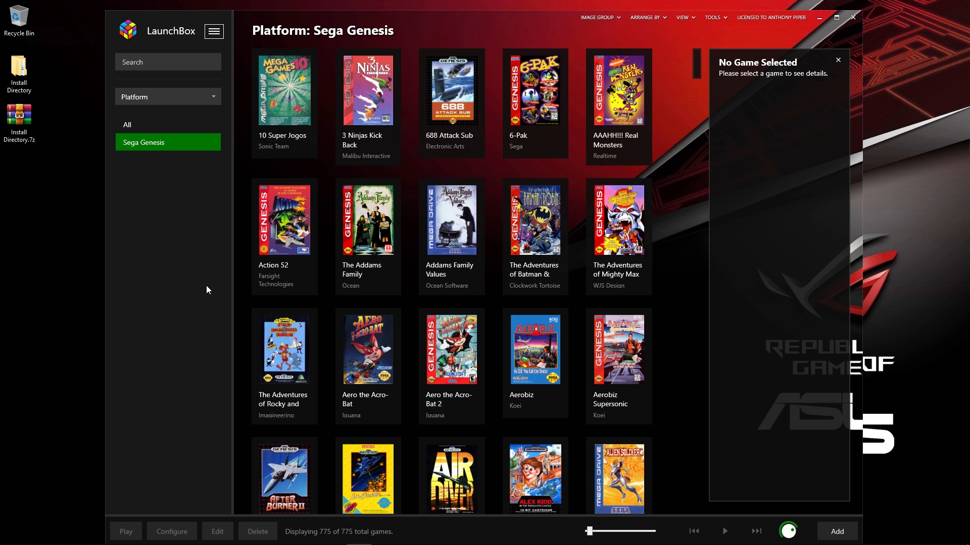
Try the 3D Boxes image group for the Sega Genesis games and switch it to Clear Logos.
click(620, 19)
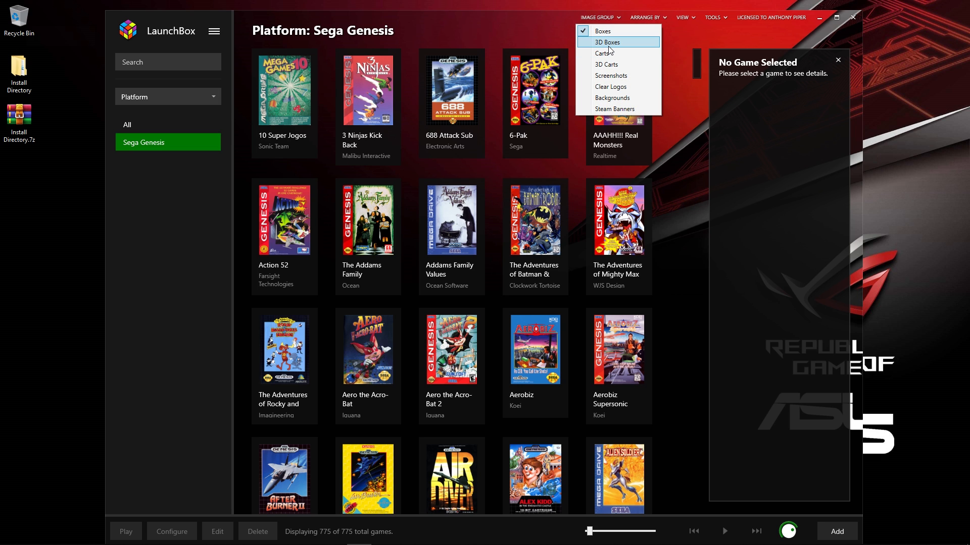
click(609, 45)
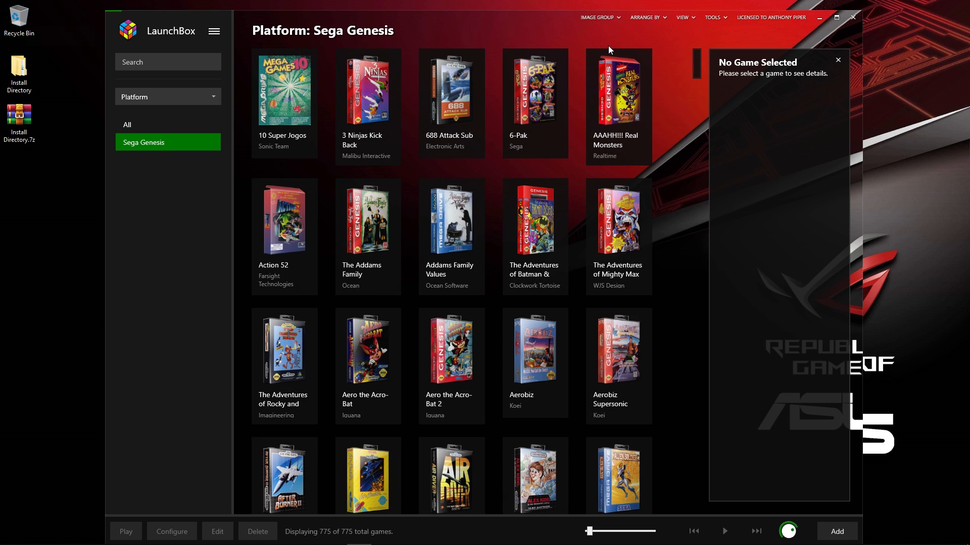
click(604, 20)
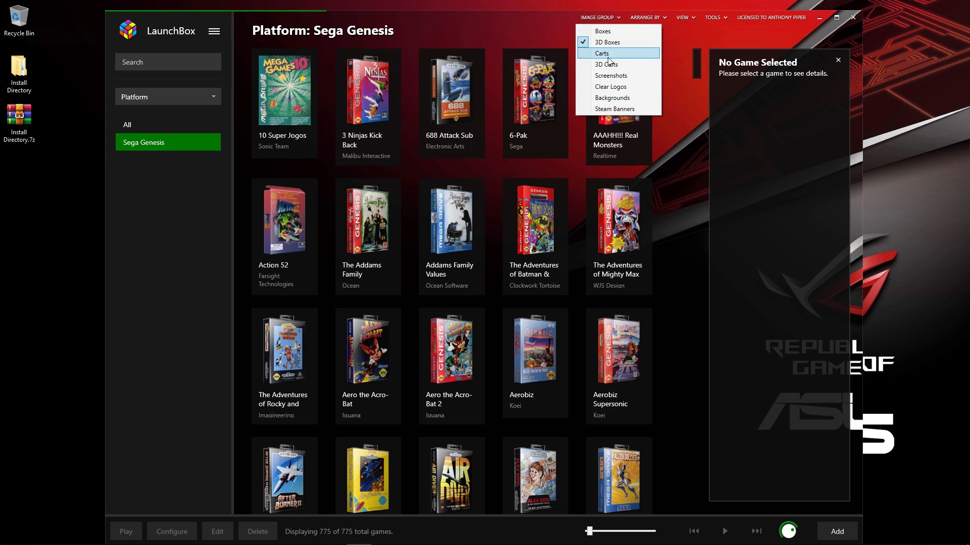
click(606, 86)
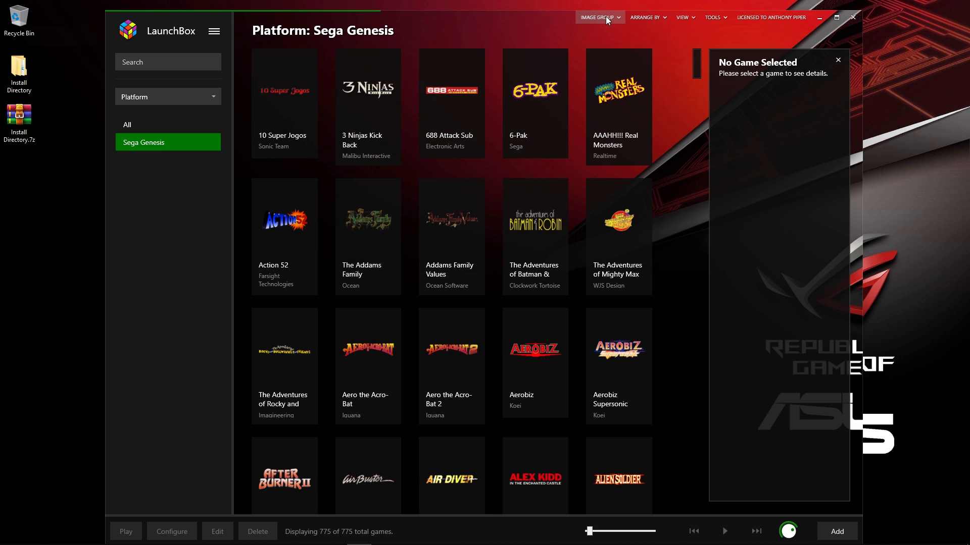
Open the LaunchBox options and view the Game Startup settings.
click(214, 31)
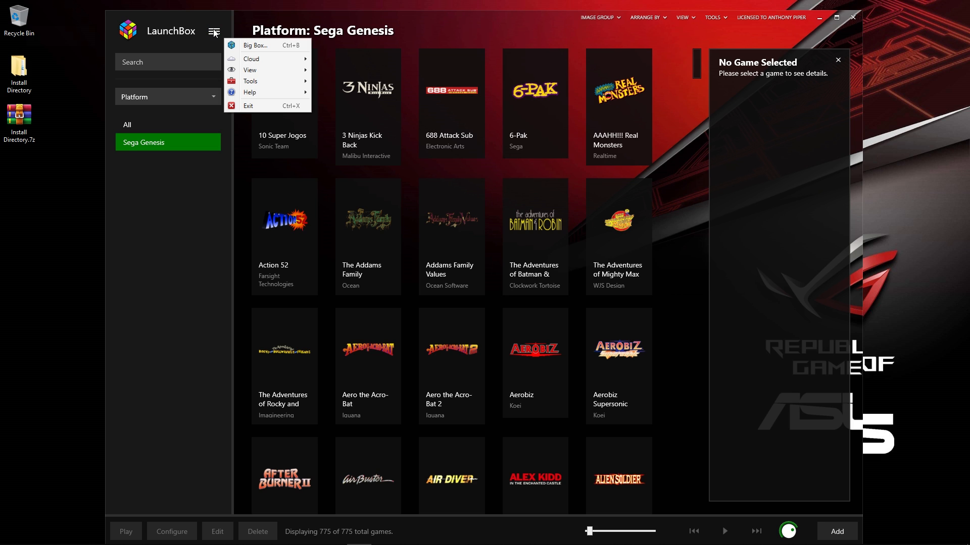
click(279, 82)
mouse_move(257, 88)
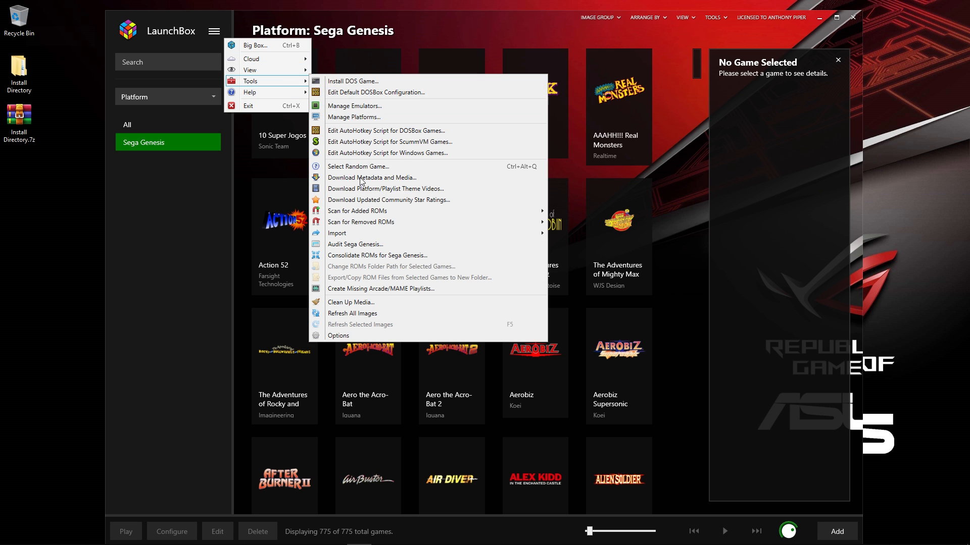
click(339, 335)
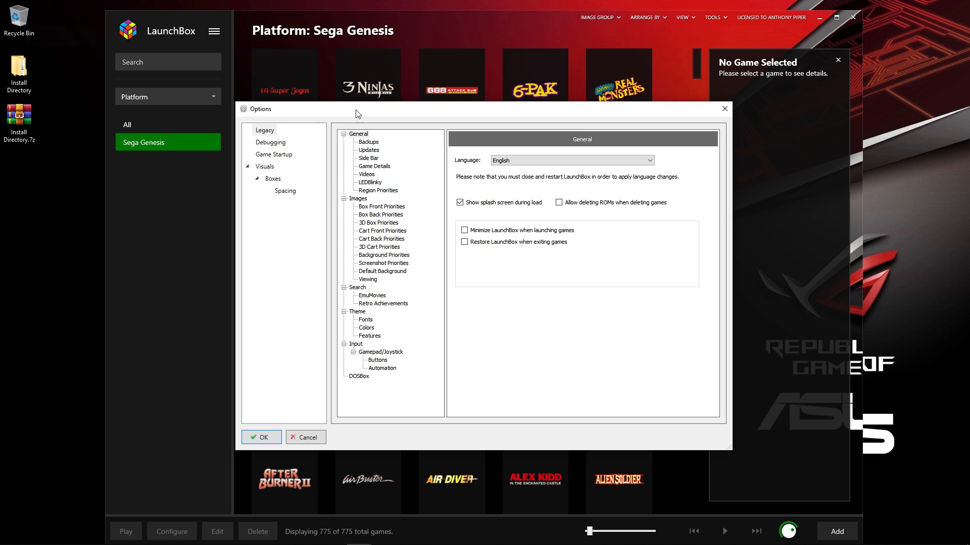
drag(358, 112, 271, 112)
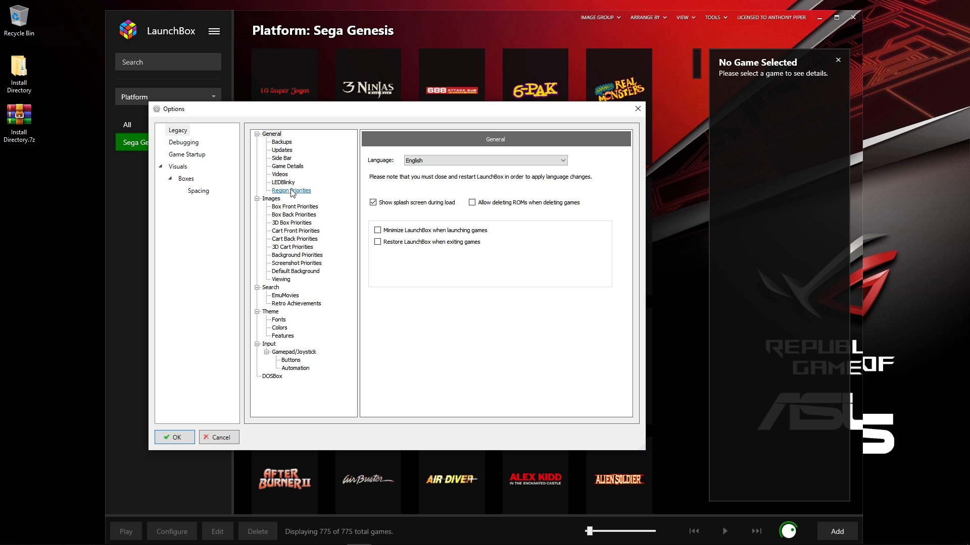
click(195, 158)
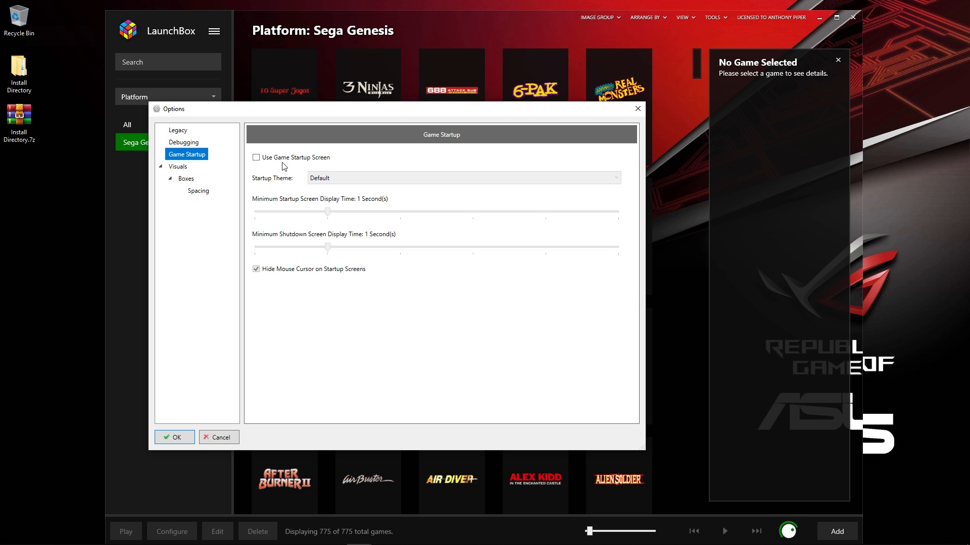
View the Box Front Priorities and 3D Box Priorities in the legacy image options.
click(179, 131)
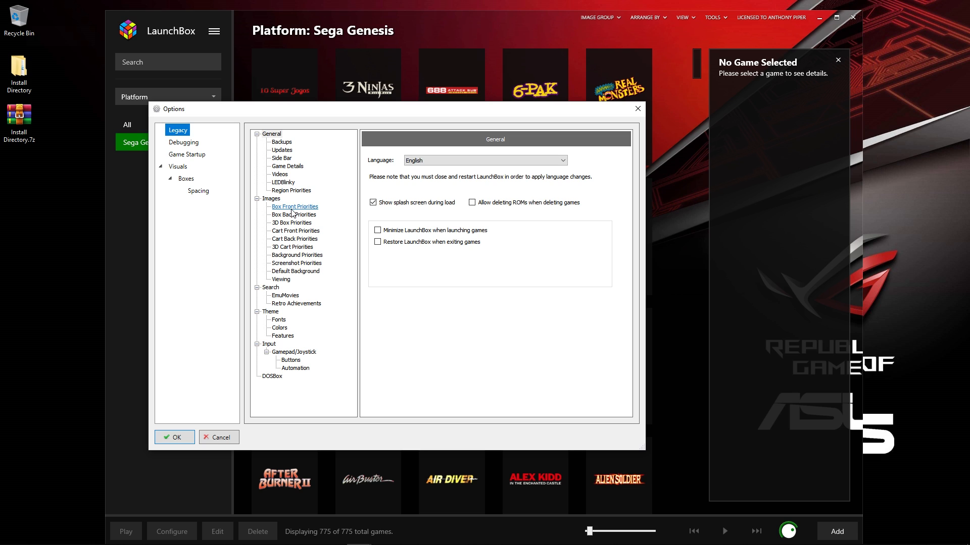
click(294, 207)
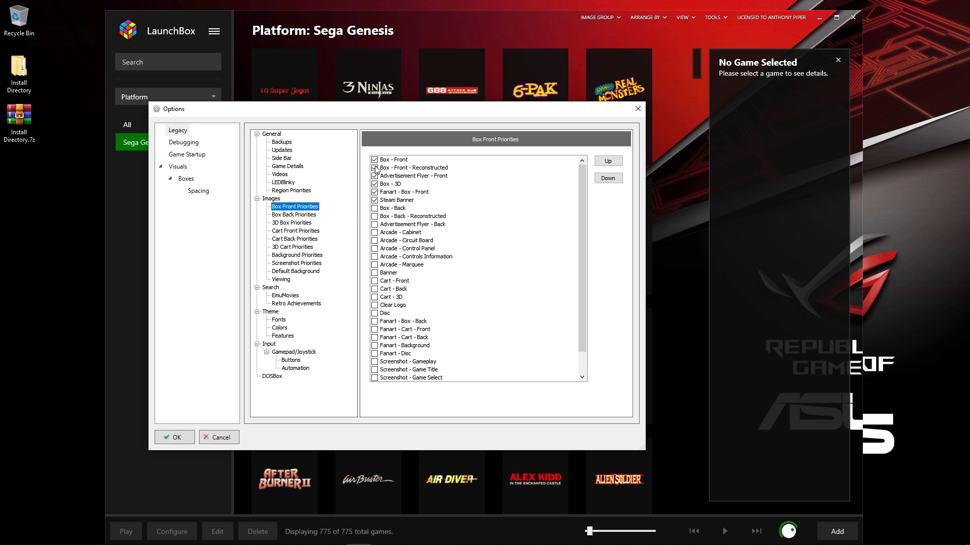
click(291, 223)
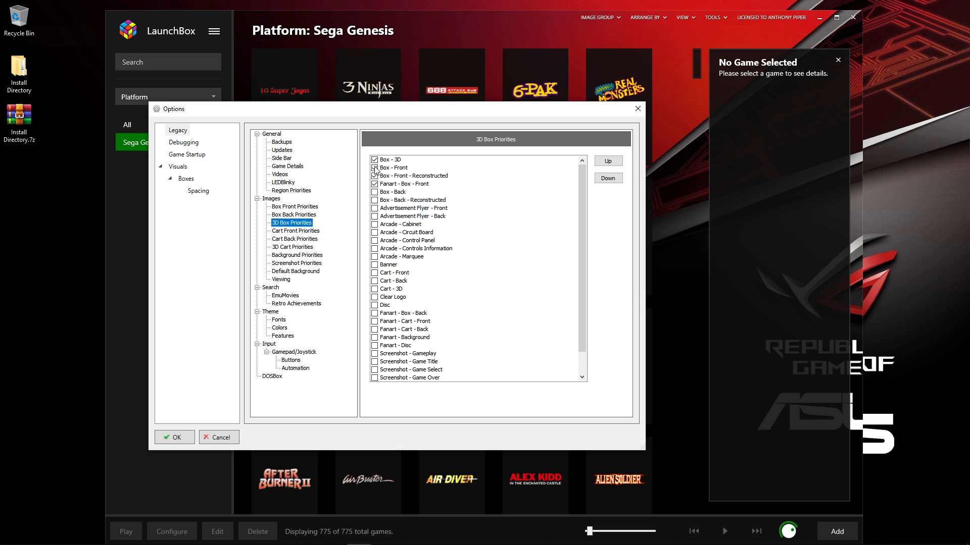
Disable Box - Front, Box - Front - Reconstructed and Fanart - Box - Front in the 3D Box Priorities, keeping only Box - 3D enabled.
click(375, 170)
click(378, 175)
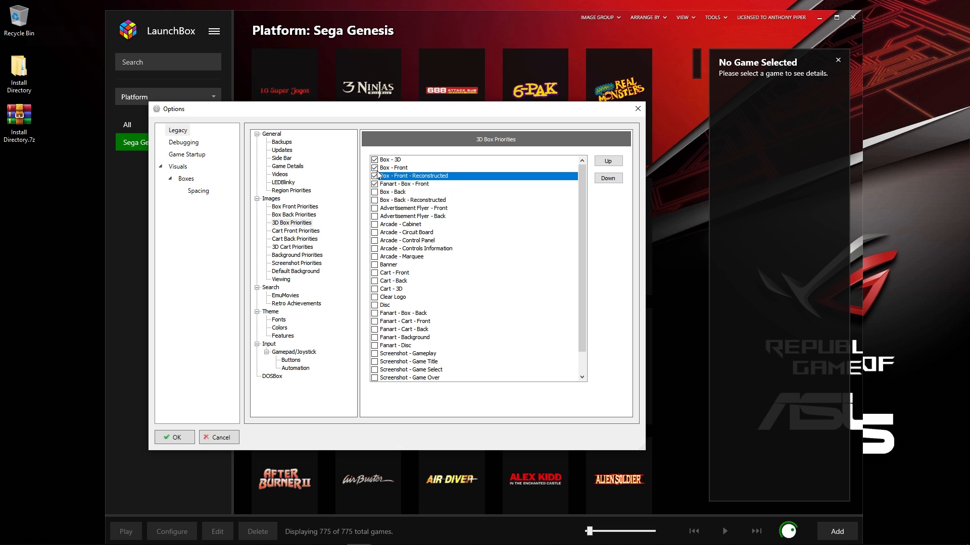
click(375, 169)
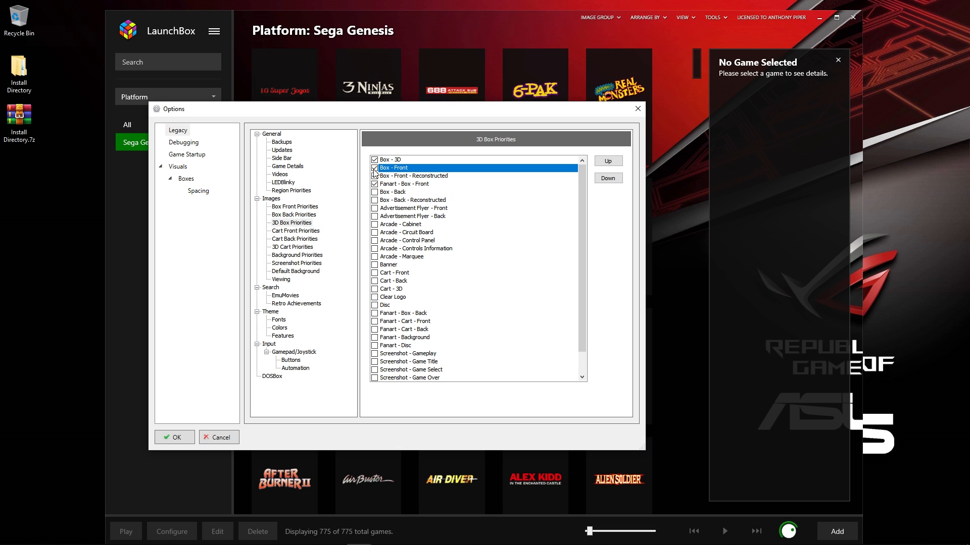
click(375, 169)
click(375, 175)
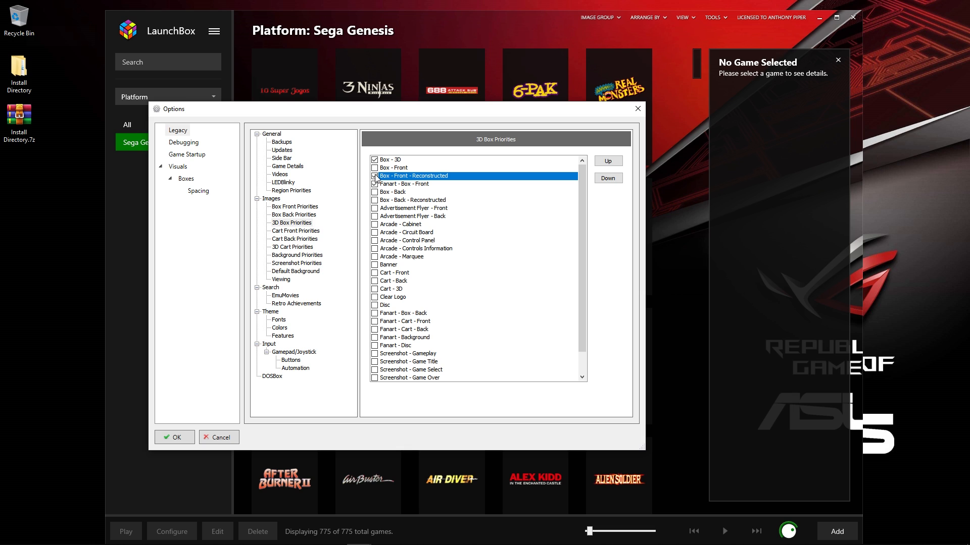
click(374, 176)
click(375, 184)
click(375, 184)
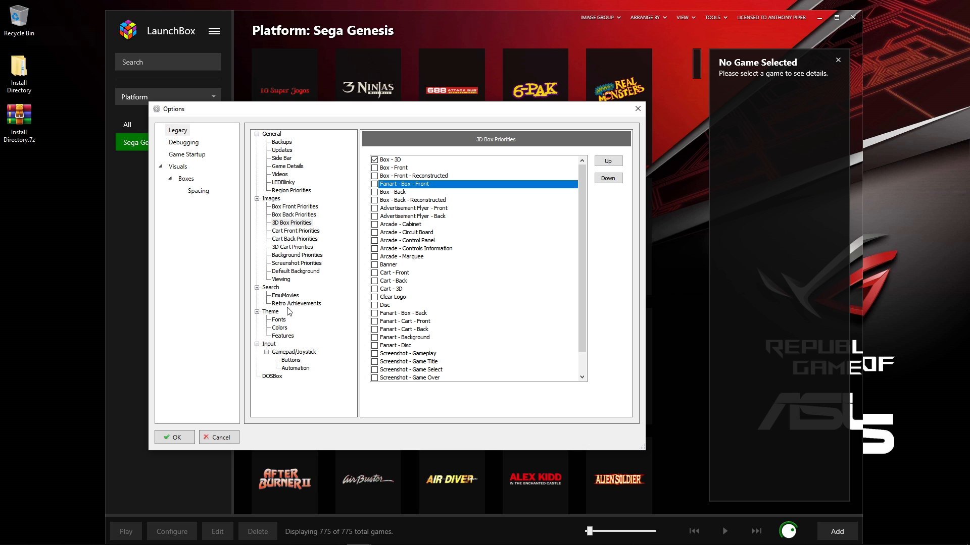
Try enabling gamepad/joystick input with the XInput Xbox 360/Xbox One device, then disable gamepad input again.
click(292, 352)
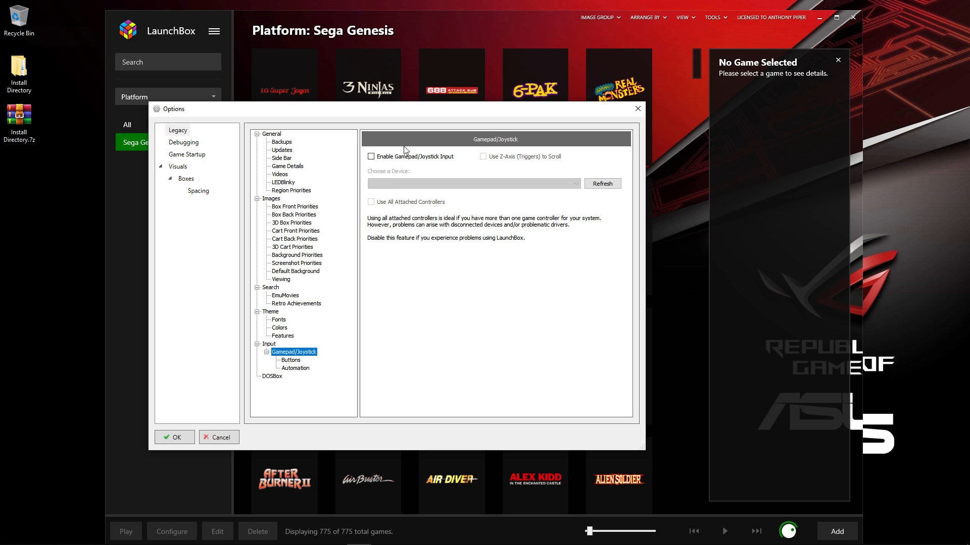
click(406, 156)
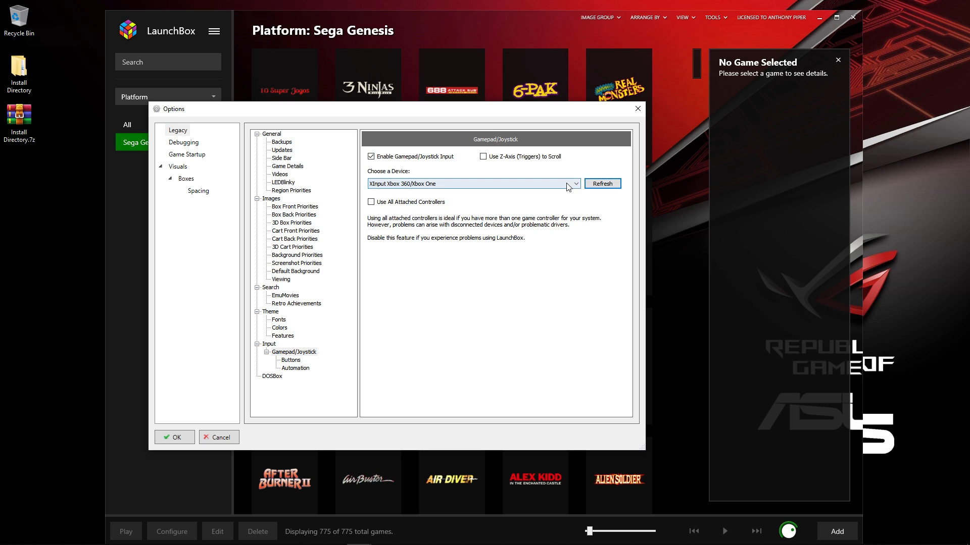
click(568, 186)
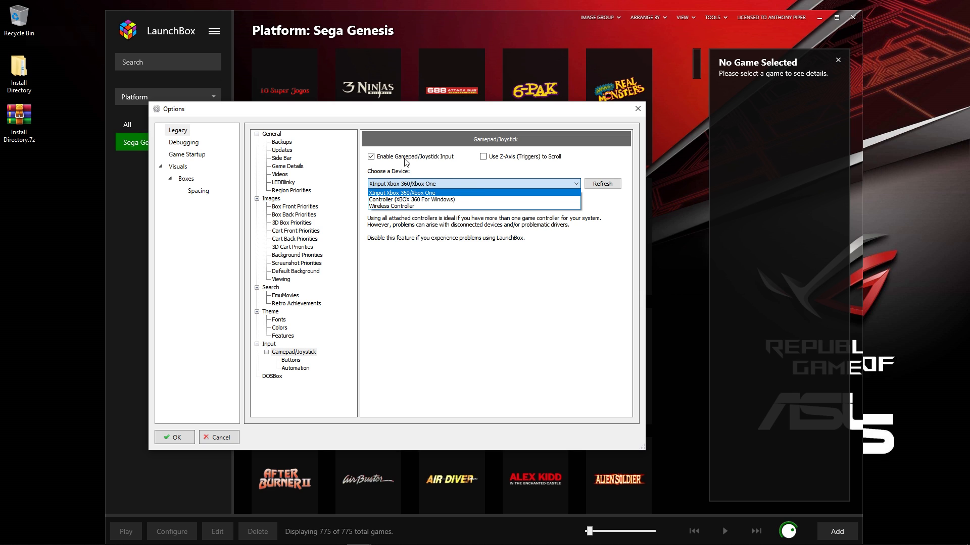
click(391, 193)
click(388, 157)
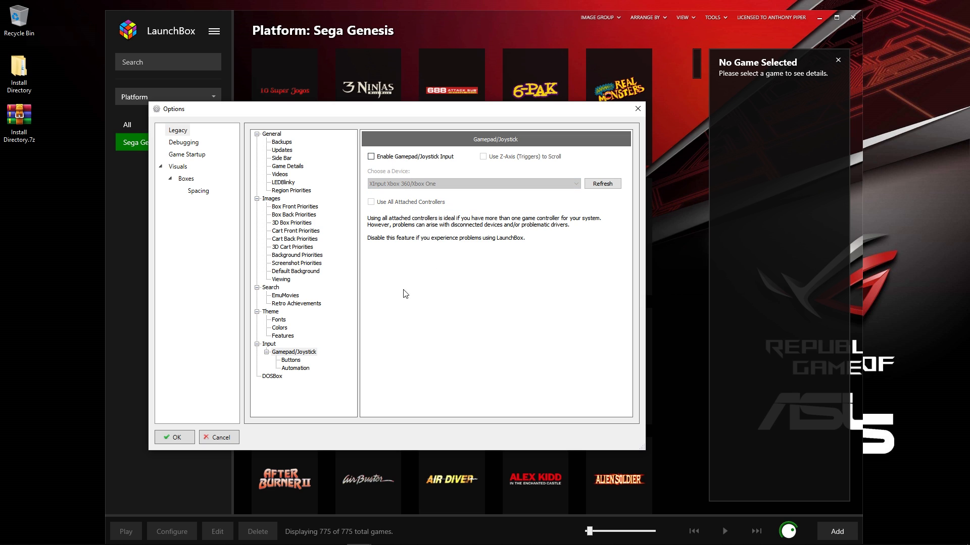
Examine the Retro Achievements settings and the general options from Backups and Updates through Videos, LEDBlinky and Region Priorities.
click(297, 304)
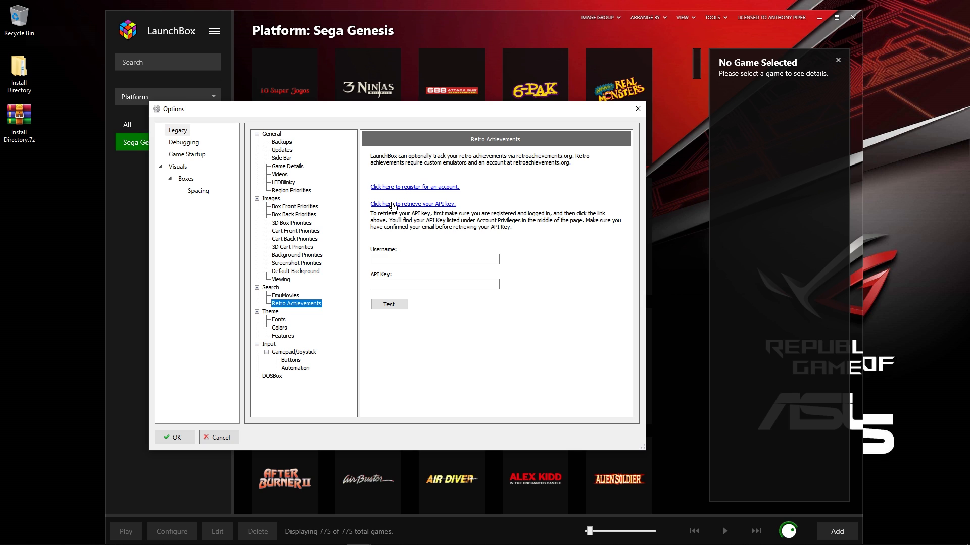
click(283, 143)
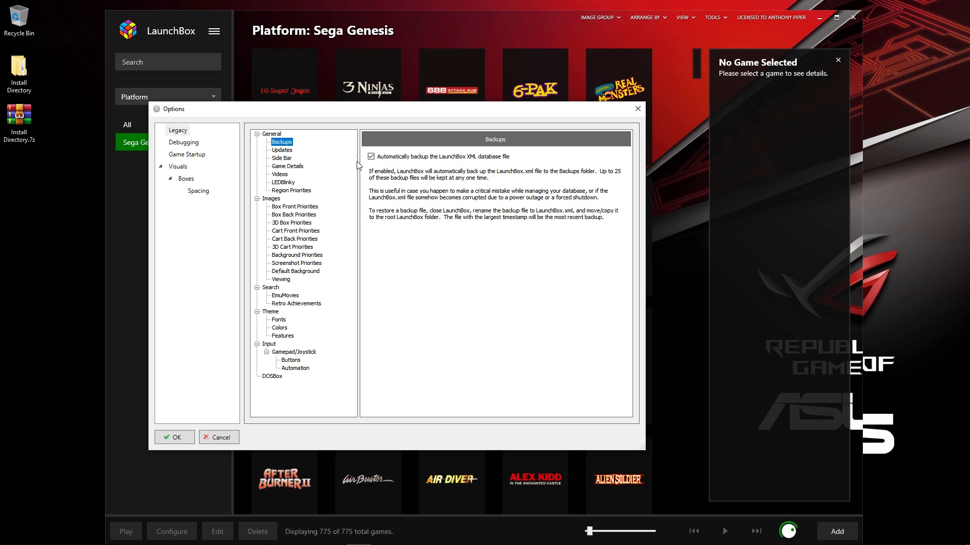
click(282, 149)
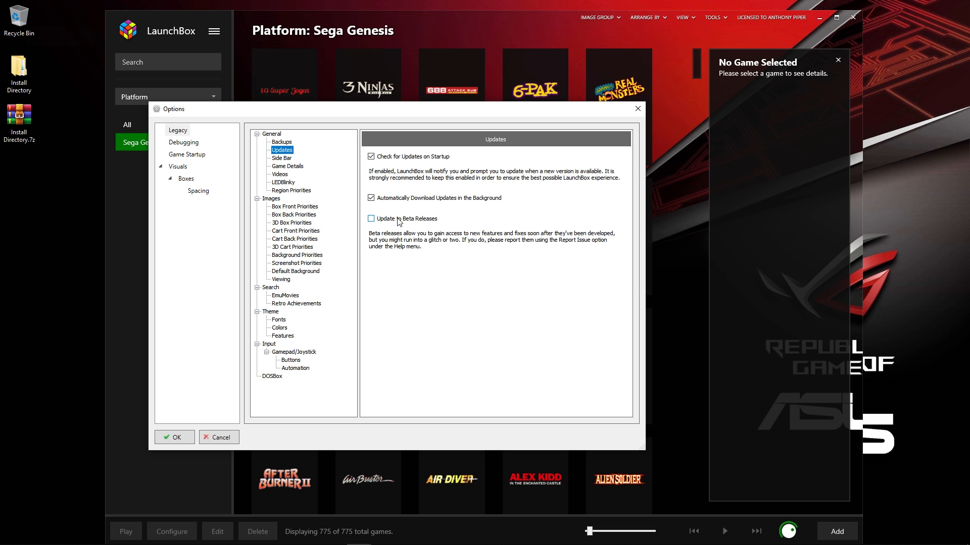
click(291, 160)
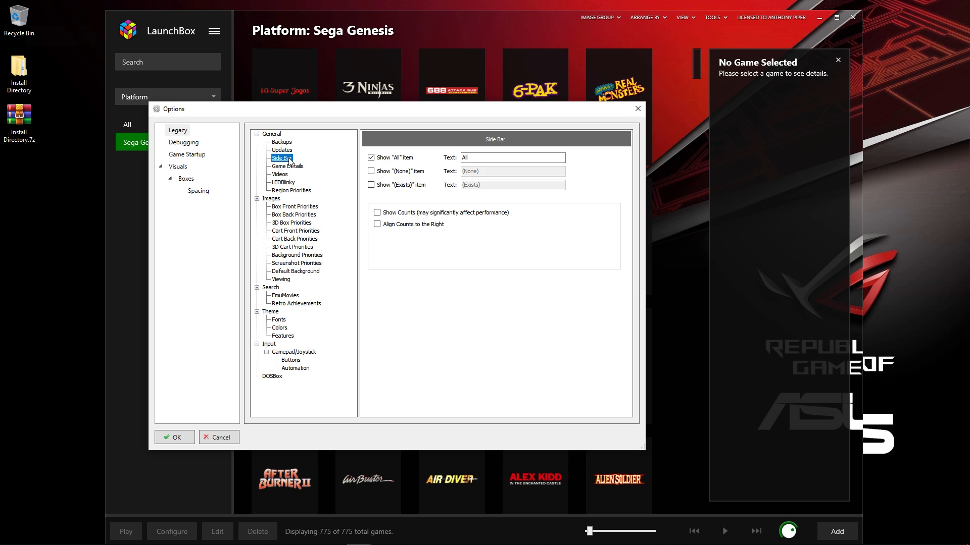
click(288, 168)
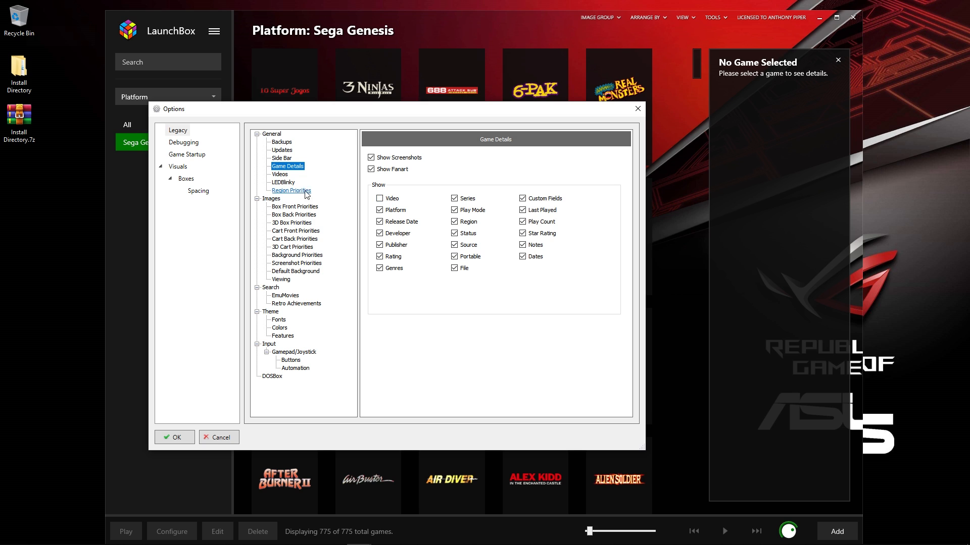
click(278, 175)
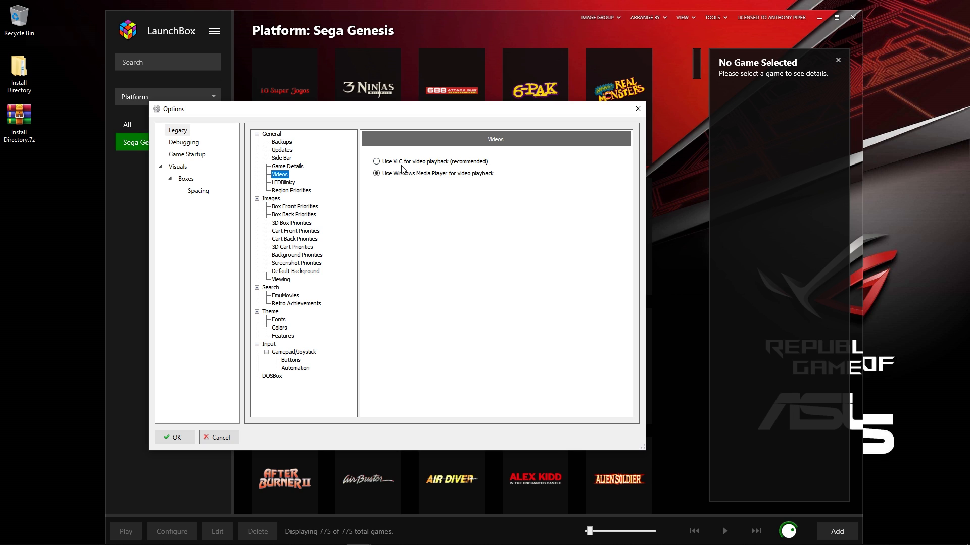
click(283, 183)
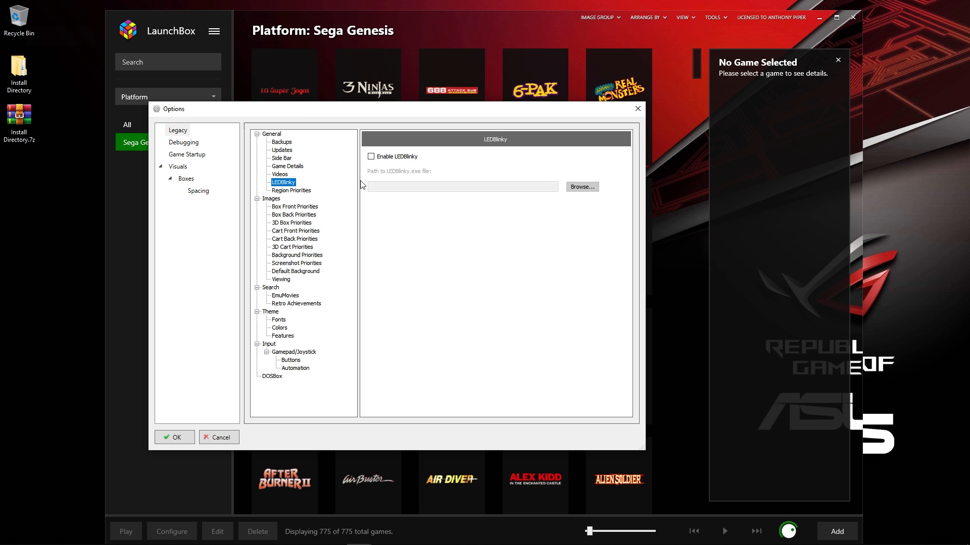
click(292, 191)
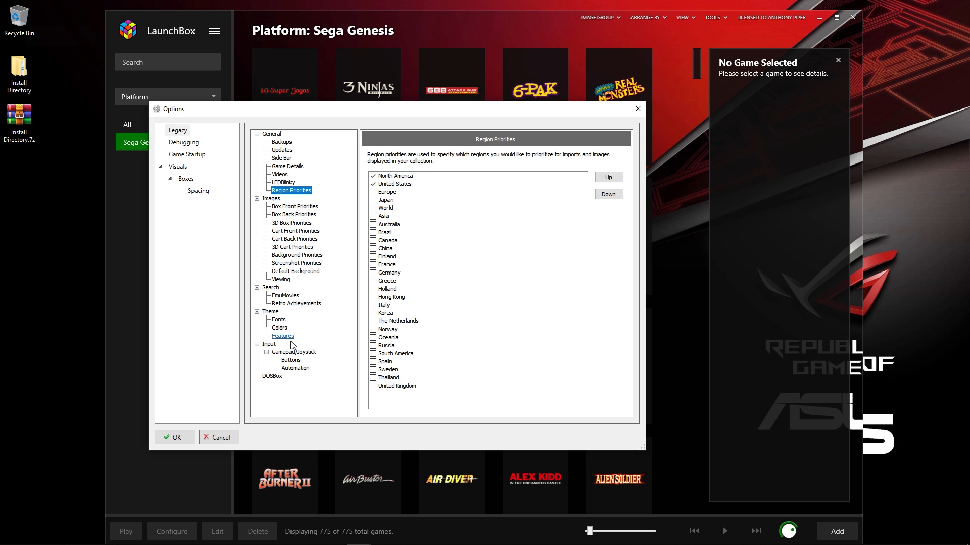
View the Visuals theme setting and the Boxes appearance settings, and close the options without saving.
click(186, 167)
click(188, 179)
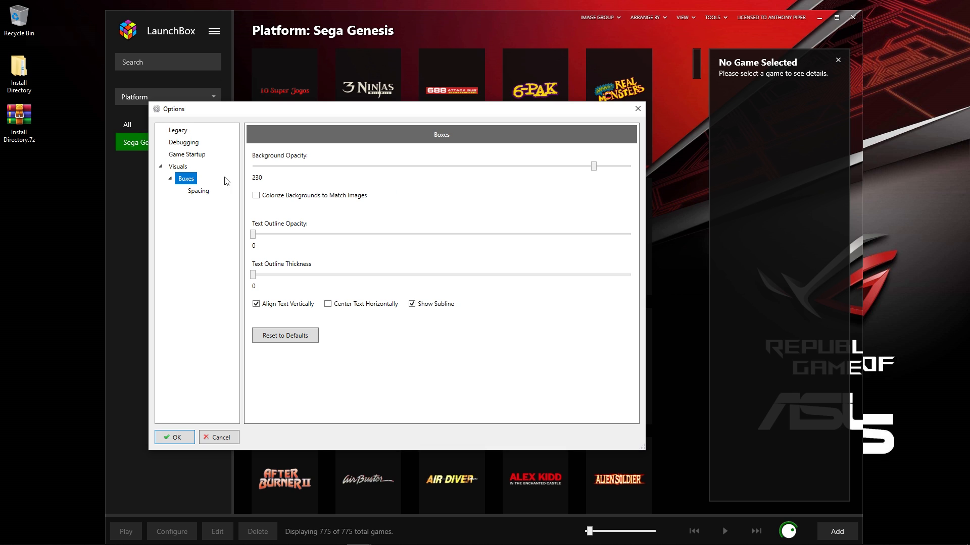
click(181, 168)
click(187, 180)
click(178, 168)
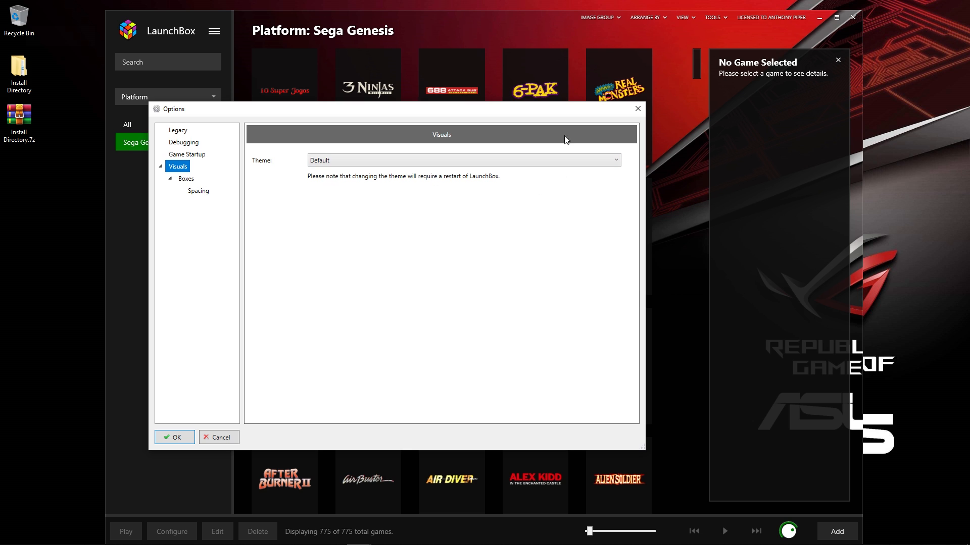
click(638, 109)
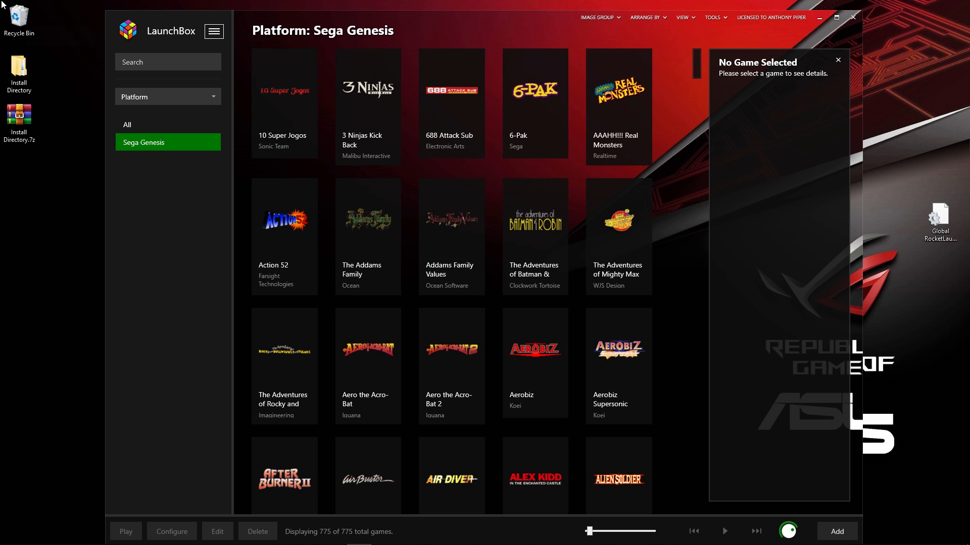
Launch RocketLauncherUI.exe from the RocketLauncherUI folder inside Install Directory's RocketLauncher folder.
click(23, 70)
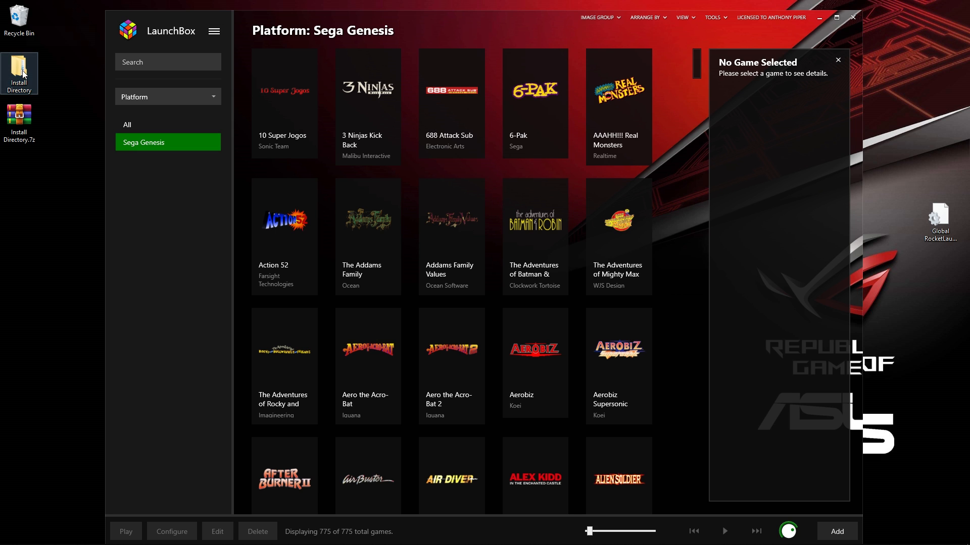
double_click(23, 72)
double_click(318, 322)
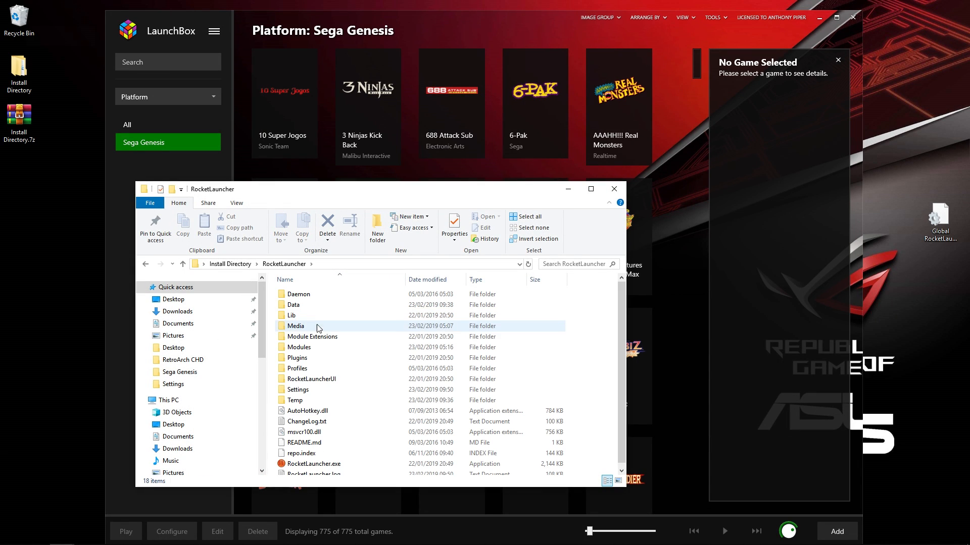
double_click(321, 379)
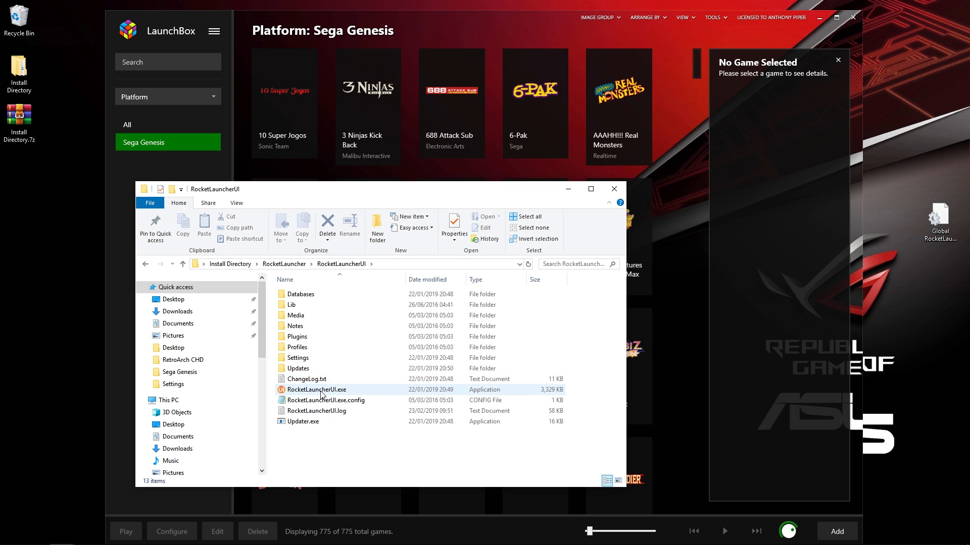
click(322, 392)
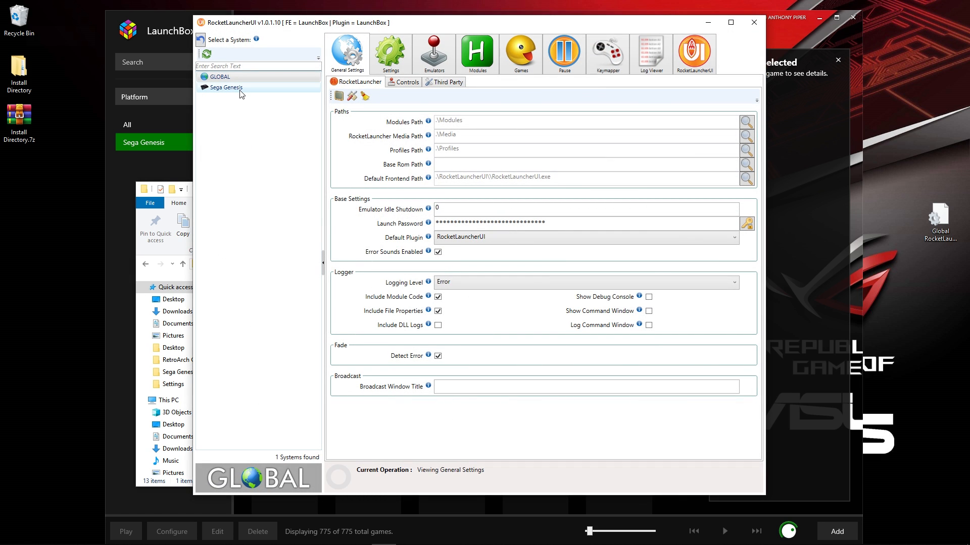
Start a new global emulator named RetroArch and set its path to retroarch.exe in the Emulators\RetroArch folder.
click(443, 63)
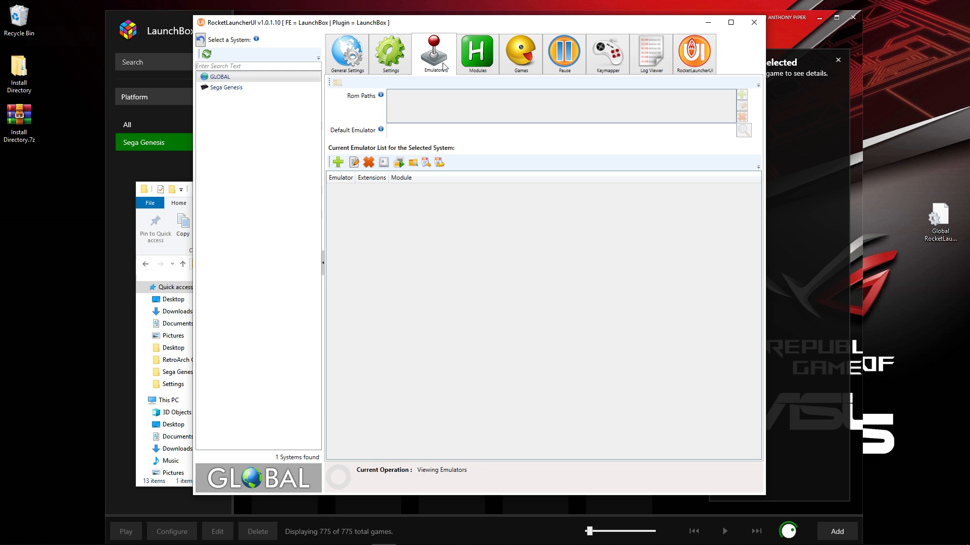
click(338, 163)
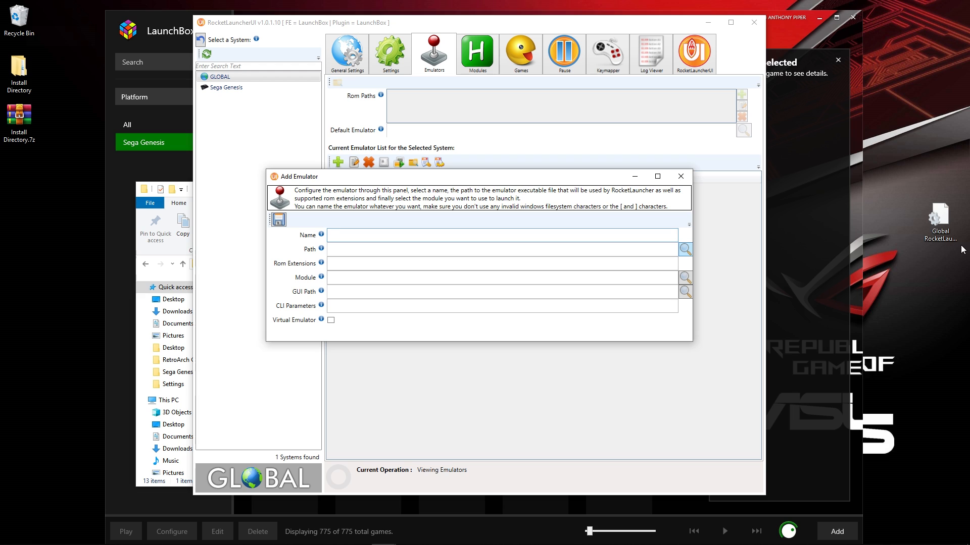
text(RetroArch)
click(545, 249)
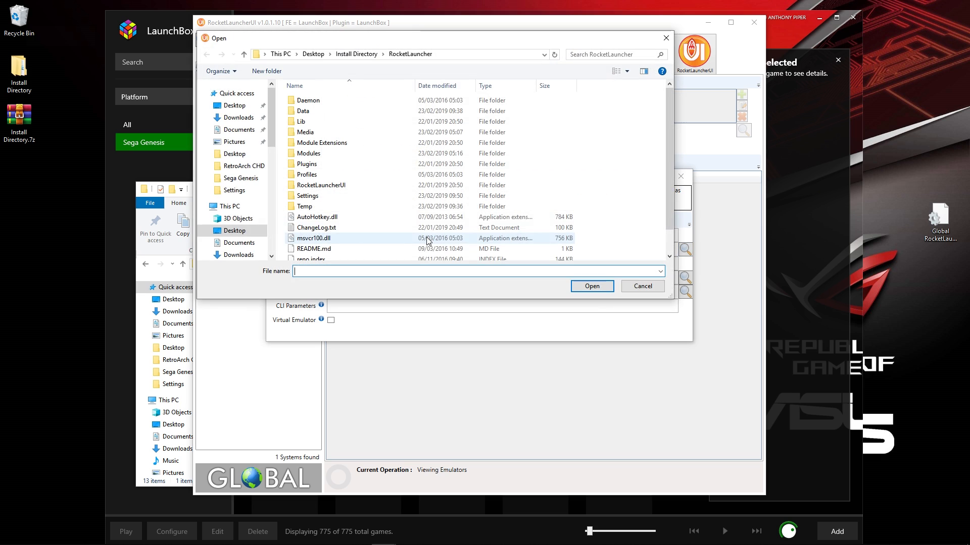
click(357, 54)
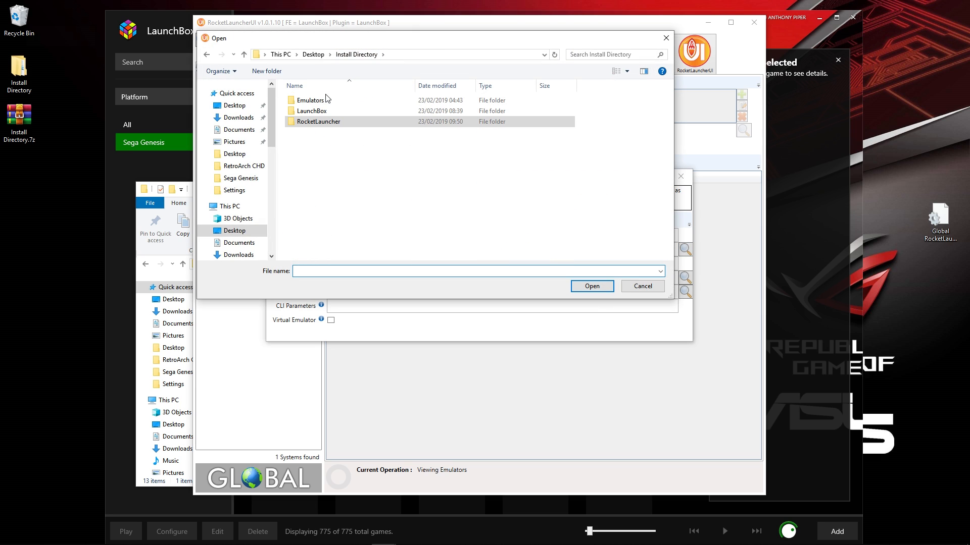
double_click(311, 100)
double_click(310, 101)
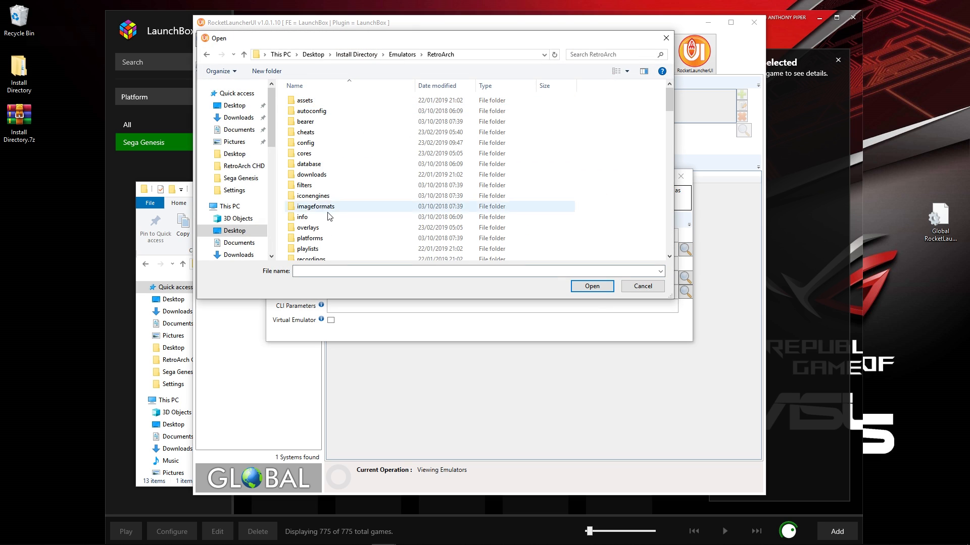
scroll(325, 213, down, 10)
scroll(325, 214, down, 15)
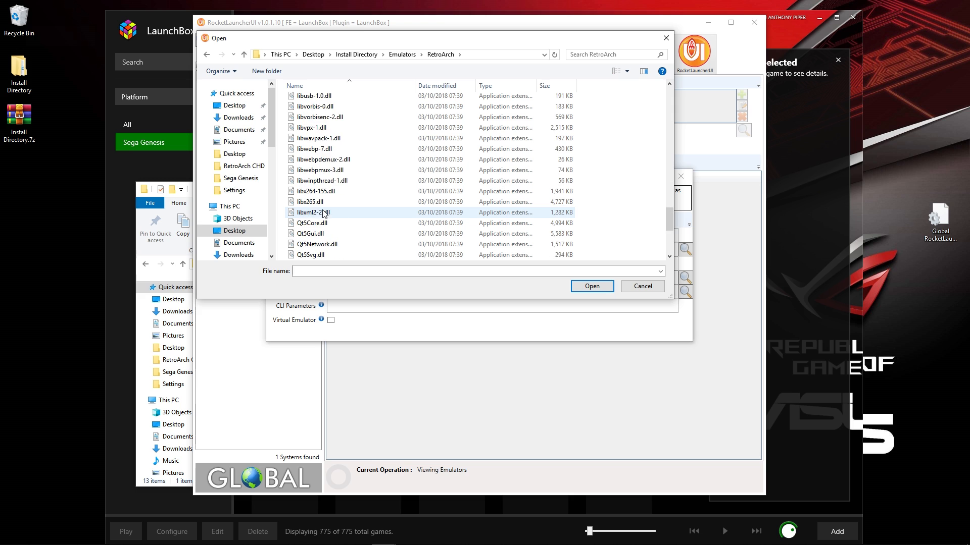
double_click(324, 149)
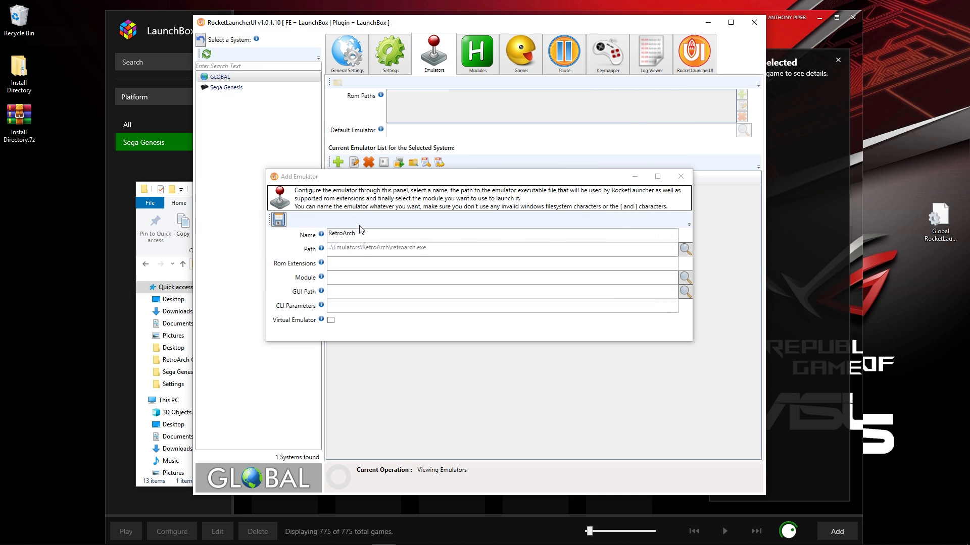
Set the new emulator's rom extensions to 7z|md, assign the RetroArch Beta module RetroArch.ahk, and save the emulator.
click(352, 262)
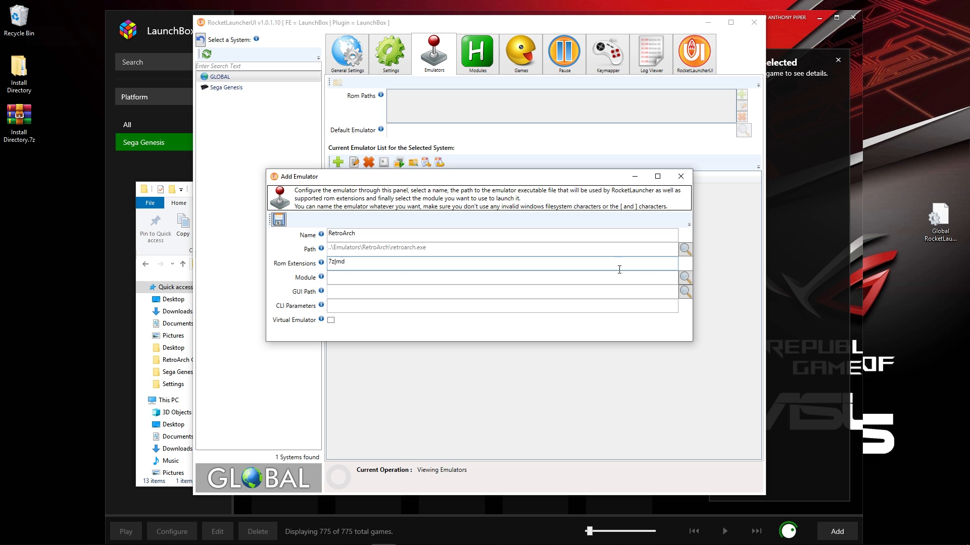
click(689, 277)
scroll(381, 283, down, 20)
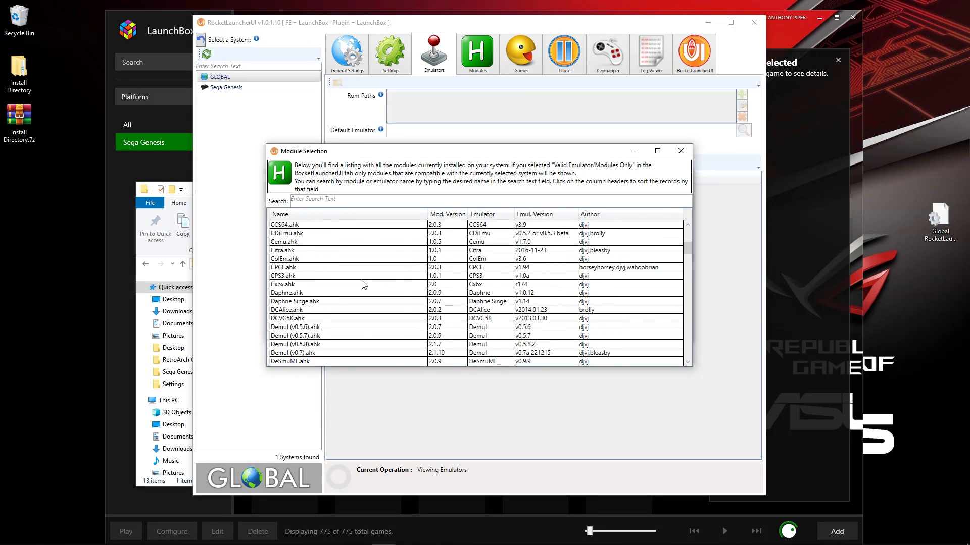
scroll(322, 309, down, 4)
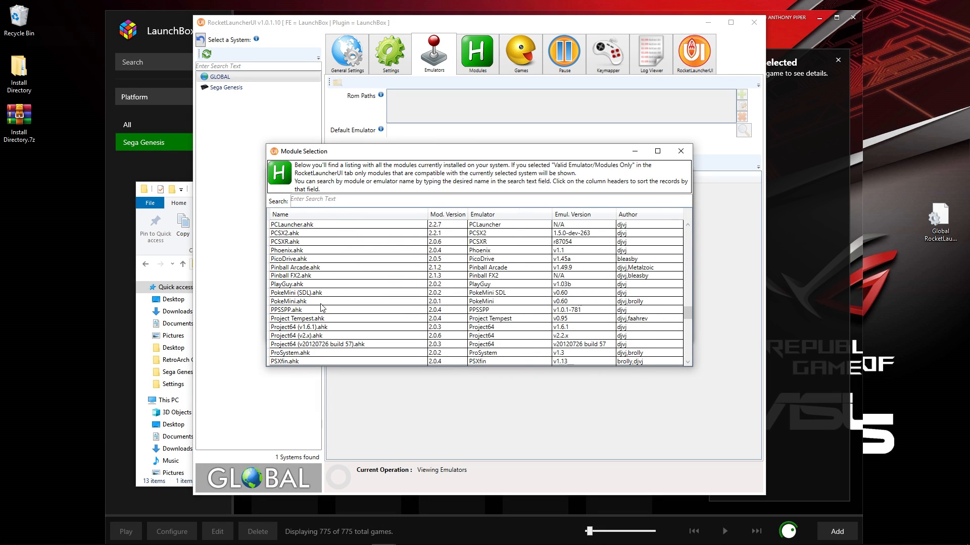
scroll(321, 307, down, 3)
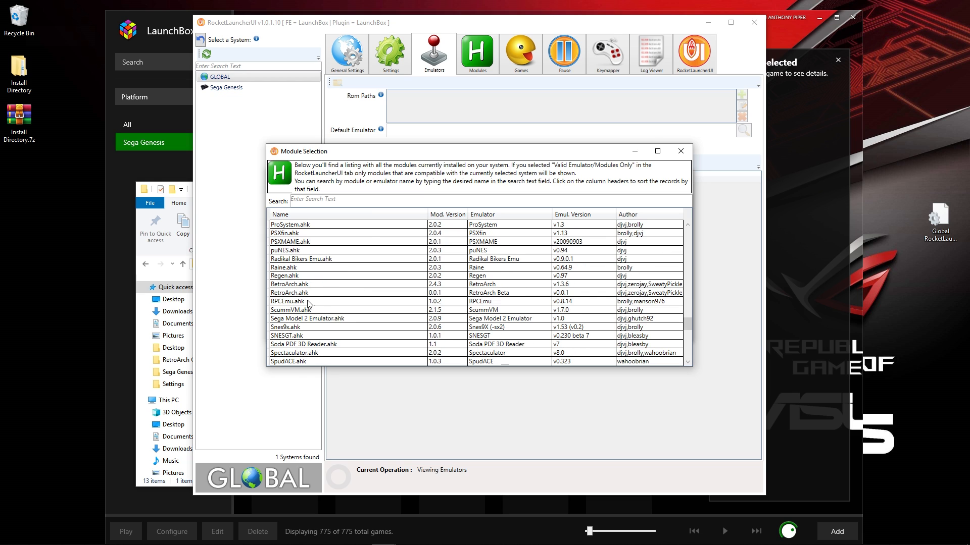
click(308, 294)
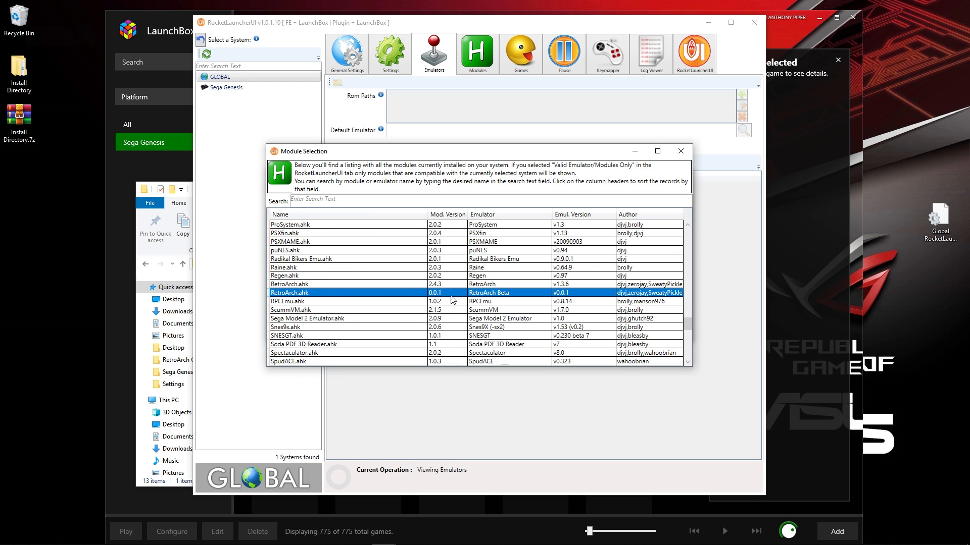
double_click(334, 297)
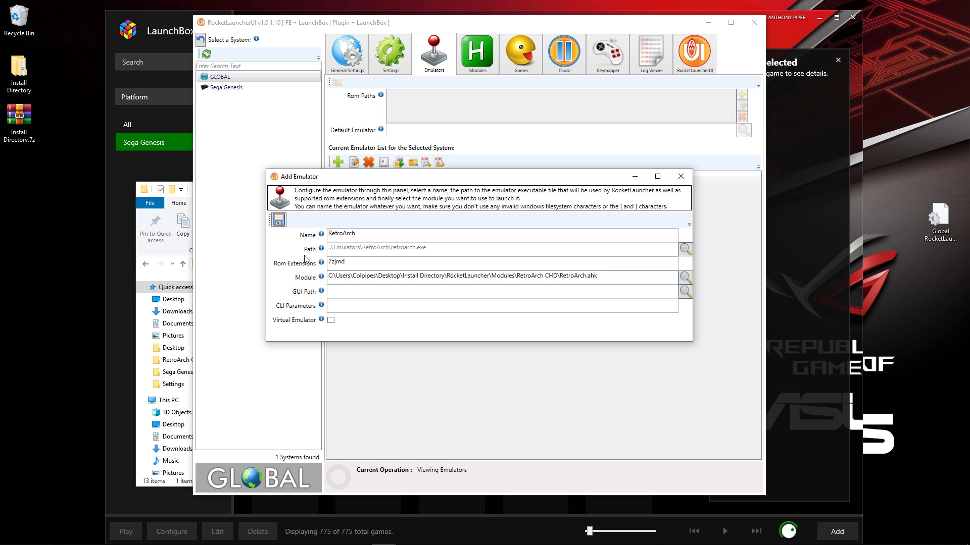
click(279, 220)
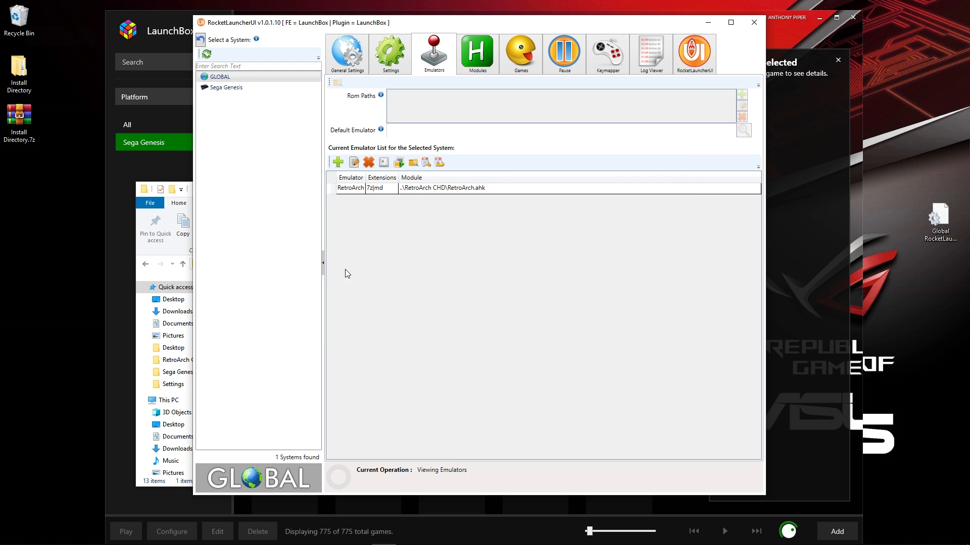
Assign the global RetroArch emulator as the default emulator for the Sega Genesis system.
click(216, 89)
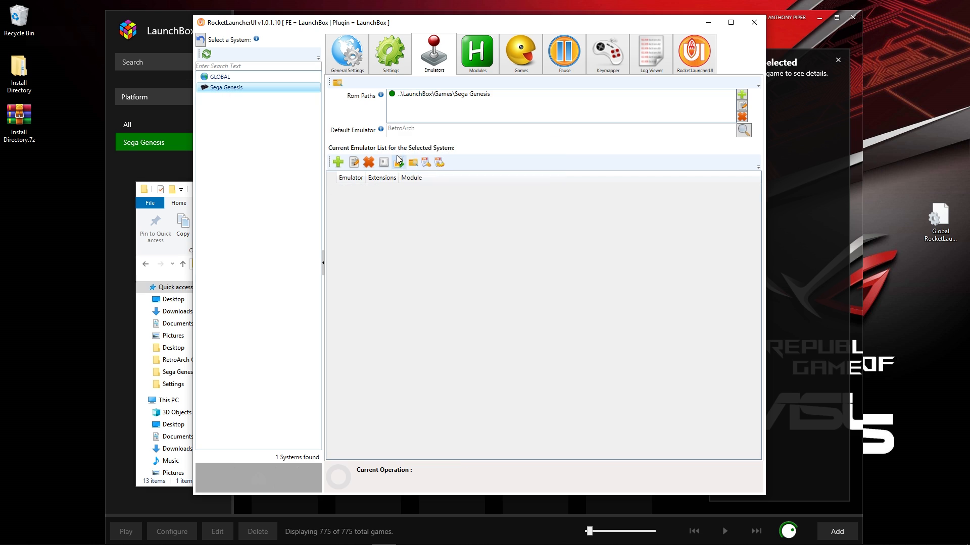
click(449, 95)
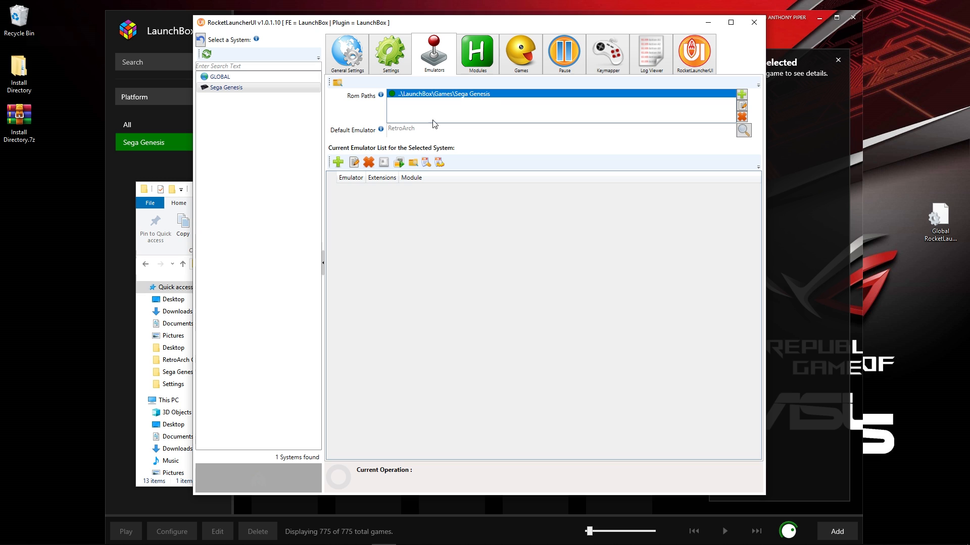
click(744, 130)
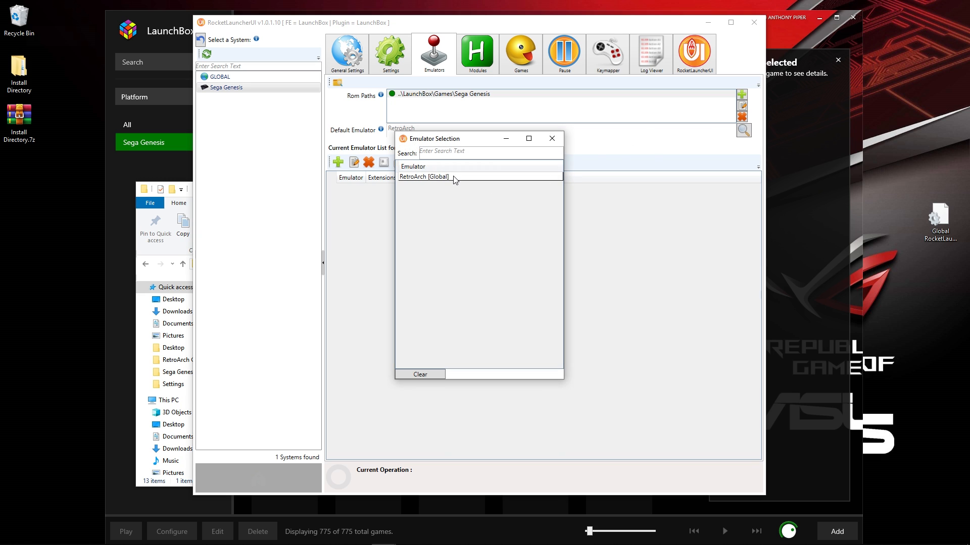
double_click(477, 179)
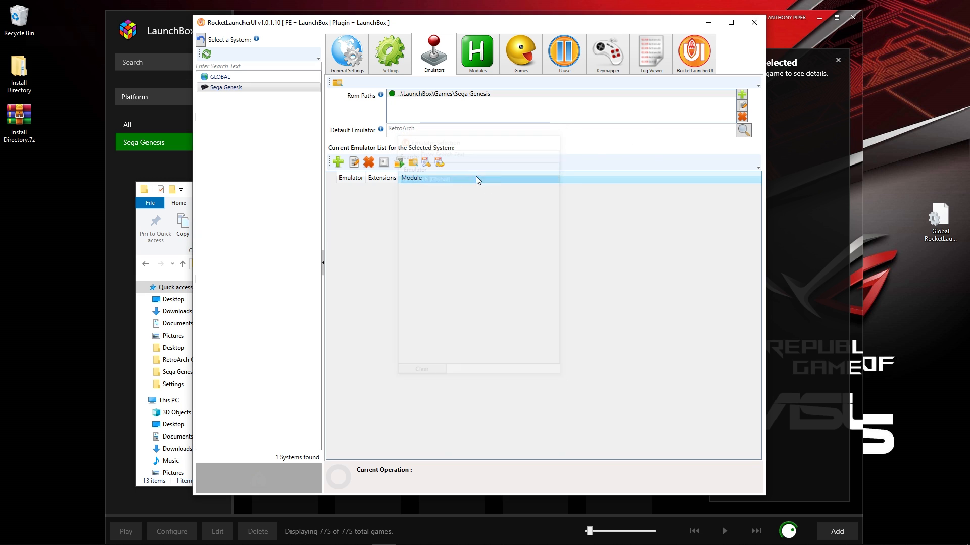
Edit the Sega Genesis rom path and confirm the Sega Genesis folder inside LaunchBox's Games folder.
click(451, 97)
click(742, 106)
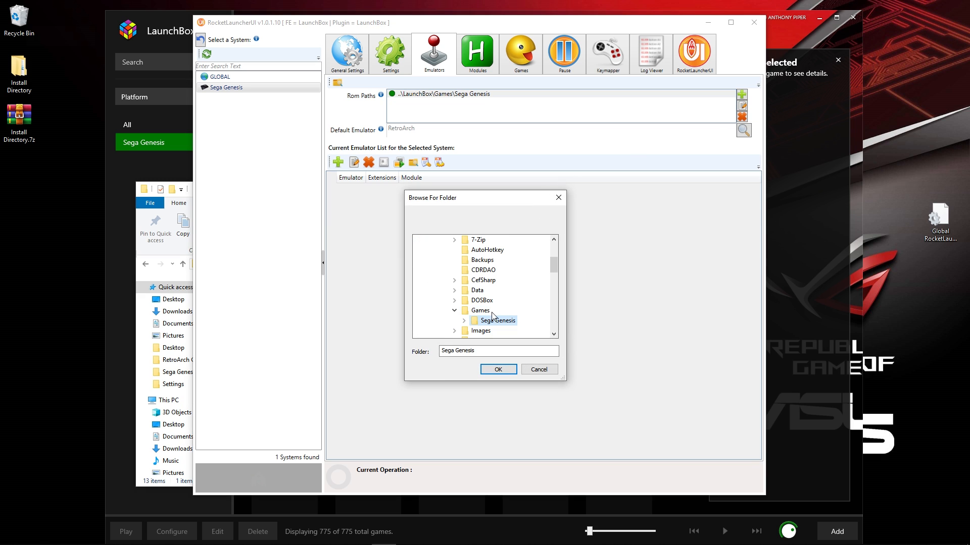
scroll(508, 316, down, 1)
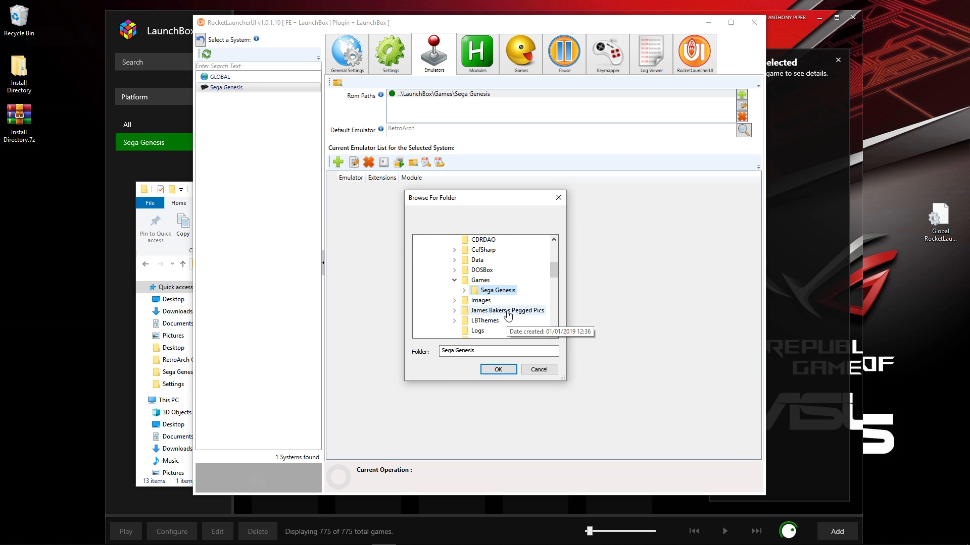
click(497, 370)
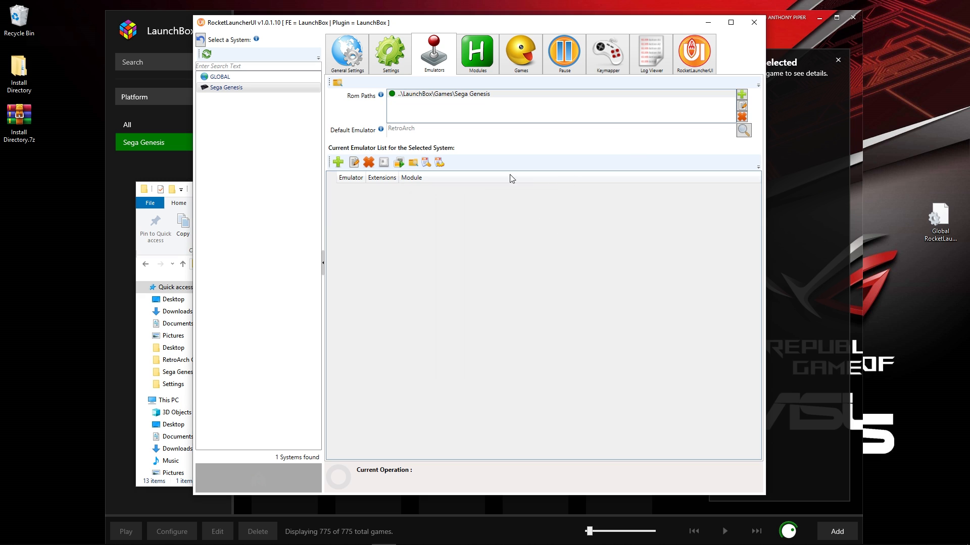
View the Sega Genesis settings of the RetroArch Beta module in its global settings editor, and close the editor.
click(472, 68)
click(393, 222)
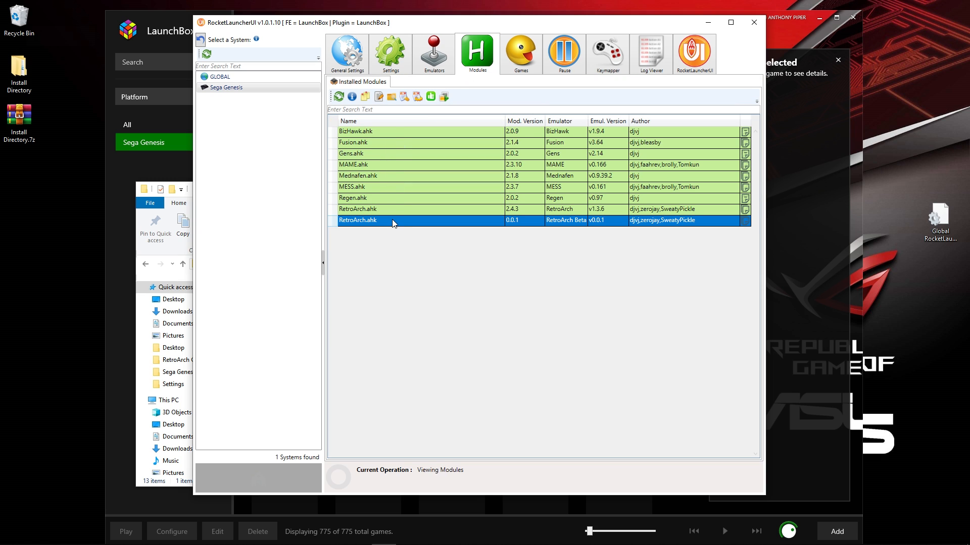
click(408, 94)
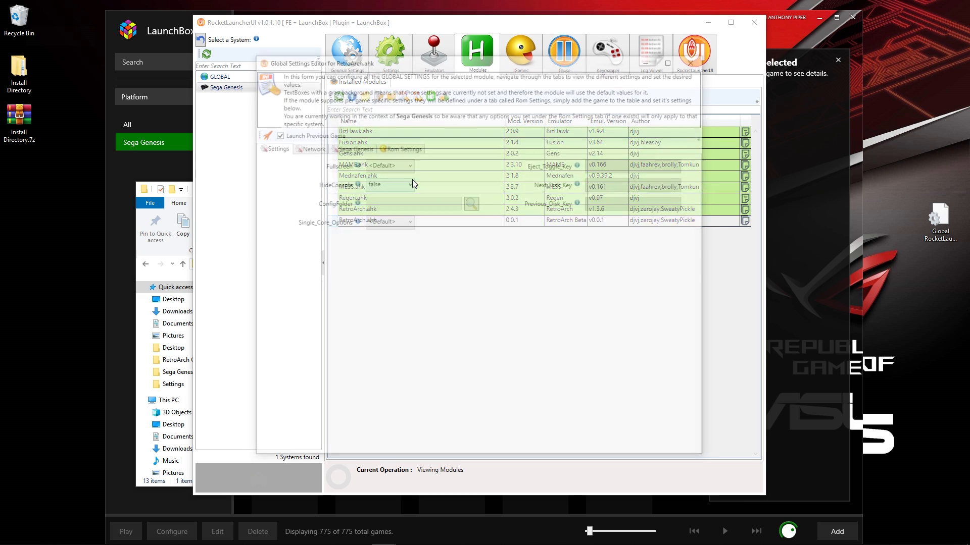
click(345, 151)
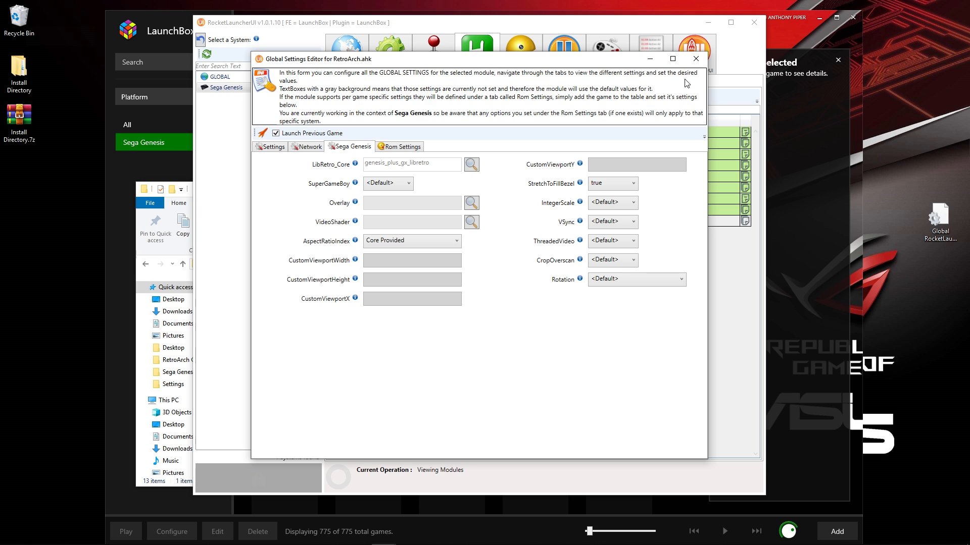
click(696, 58)
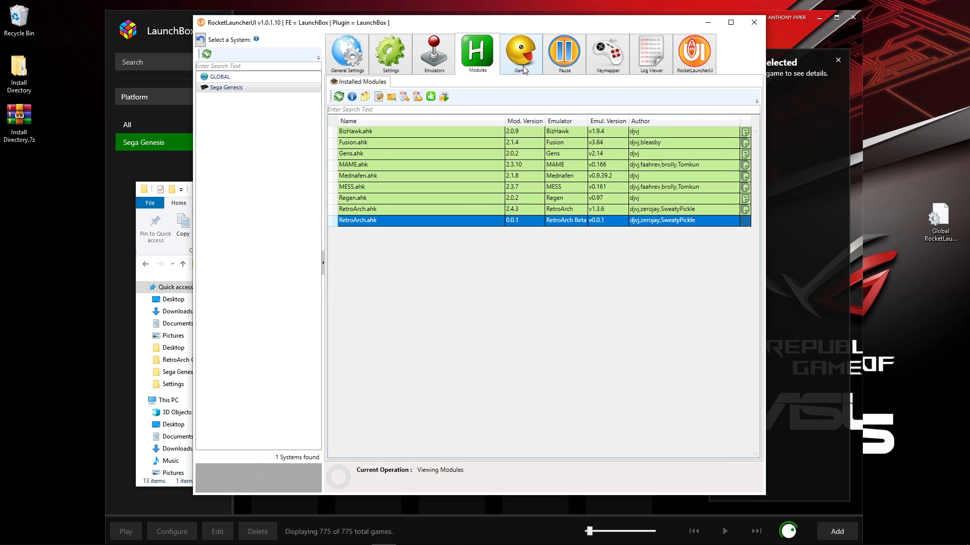
In the global main settings, remove the 1joy7&1joy8 hotkey from the Exit Emulator Key.
click(391, 69)
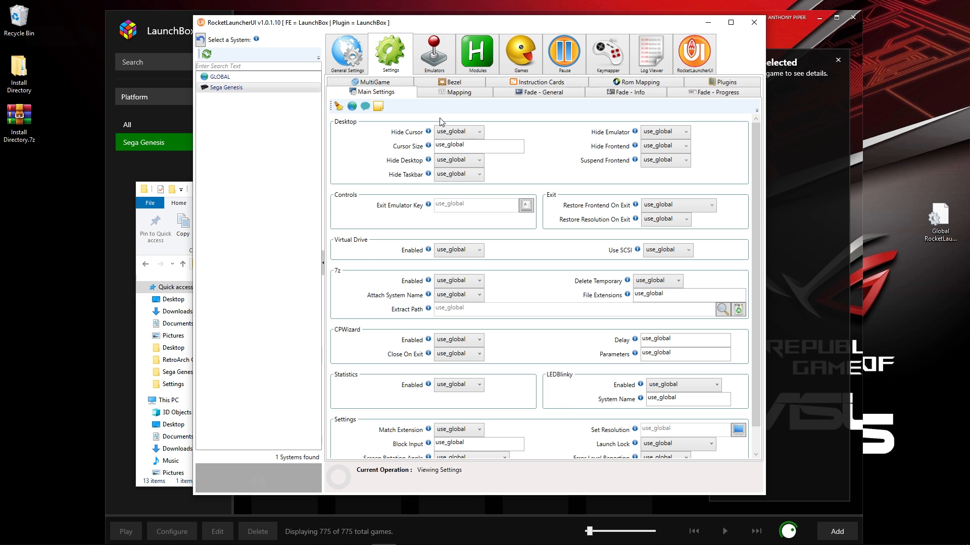
click(237, 77)
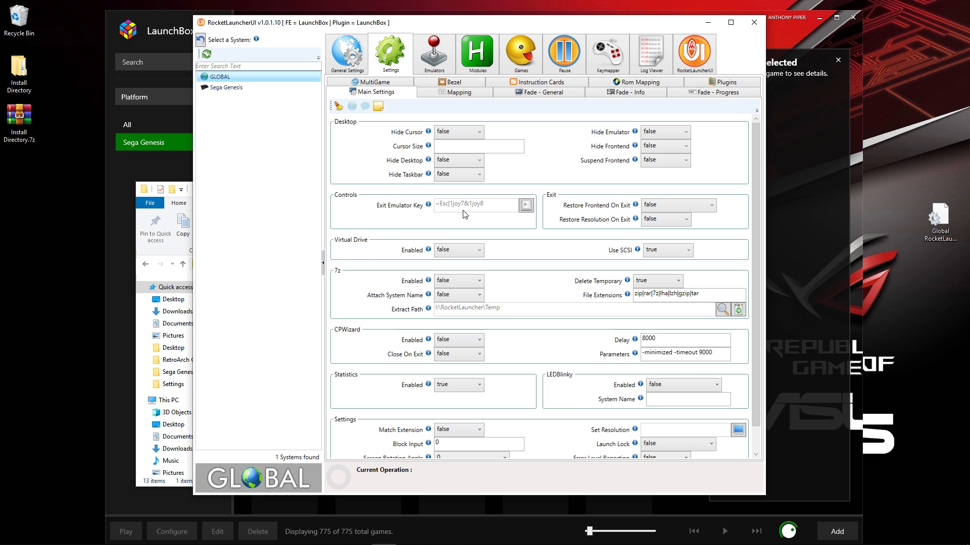
click(525, 205)
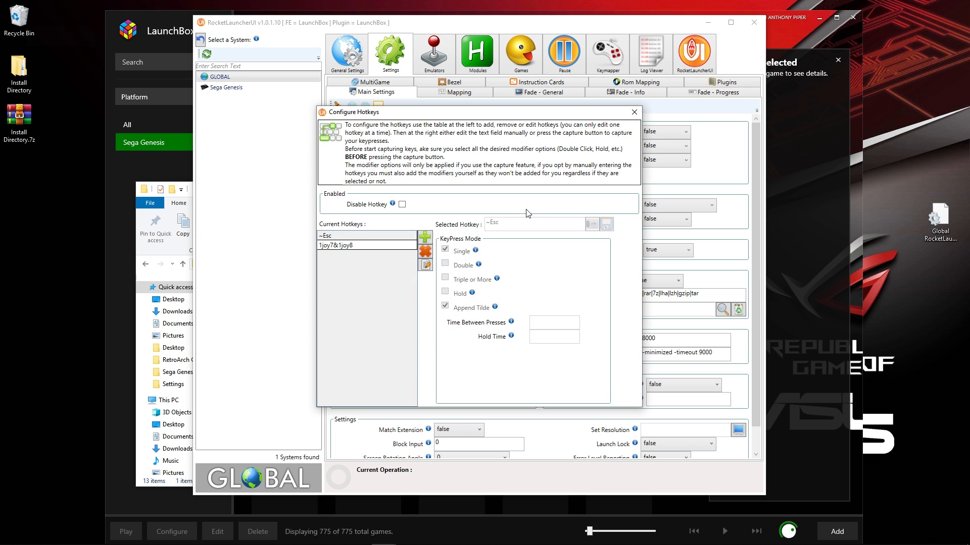
click(375, 245)
click(420, 252)
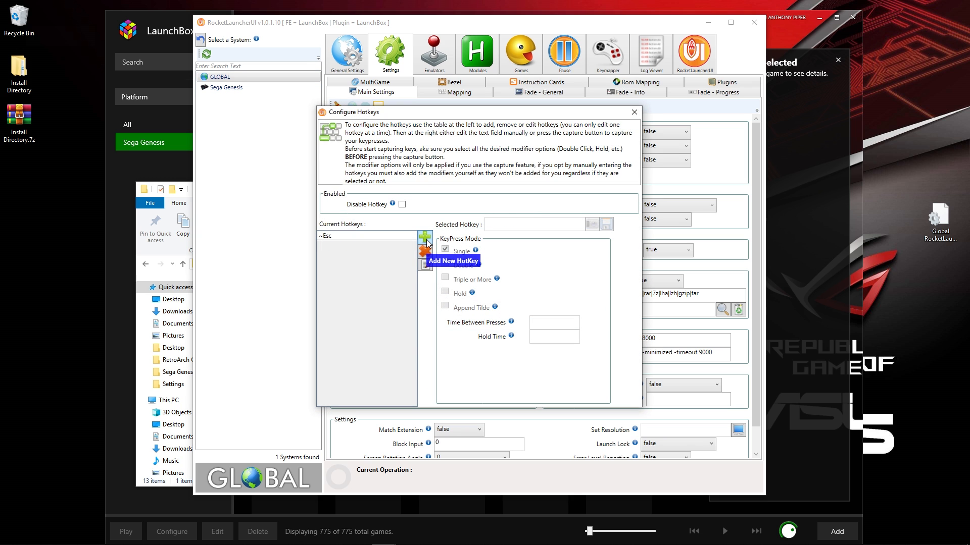
click(634, 112)
Capture the joypad combination 2joy7&2joy8 as an additional Exit Emulator Key hotkey and save it.
mouse_move(415, 207)
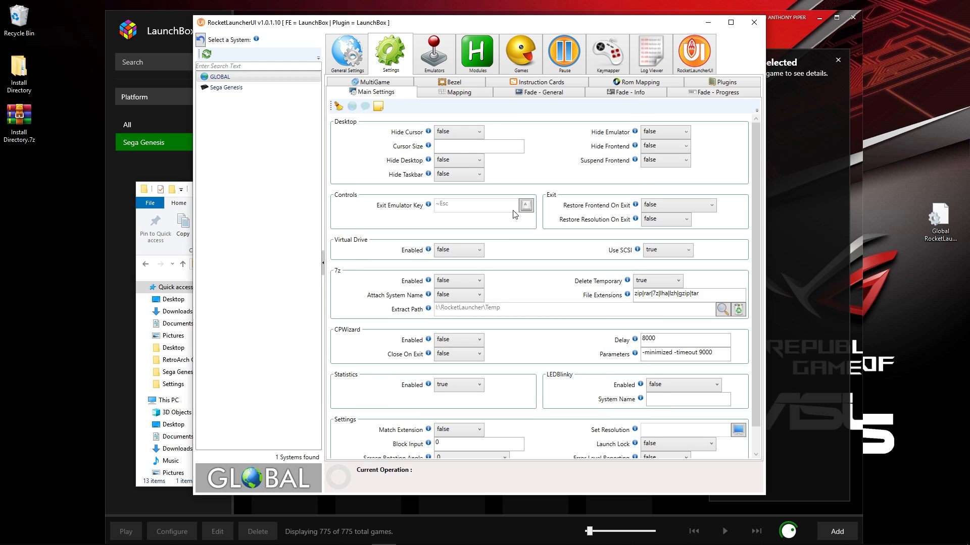
click(528, 209)
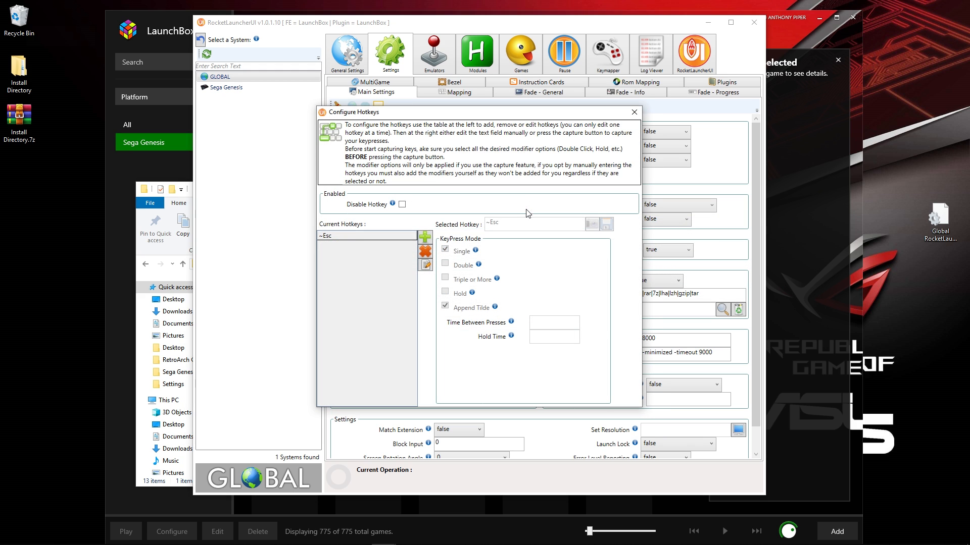
click(424, 237)
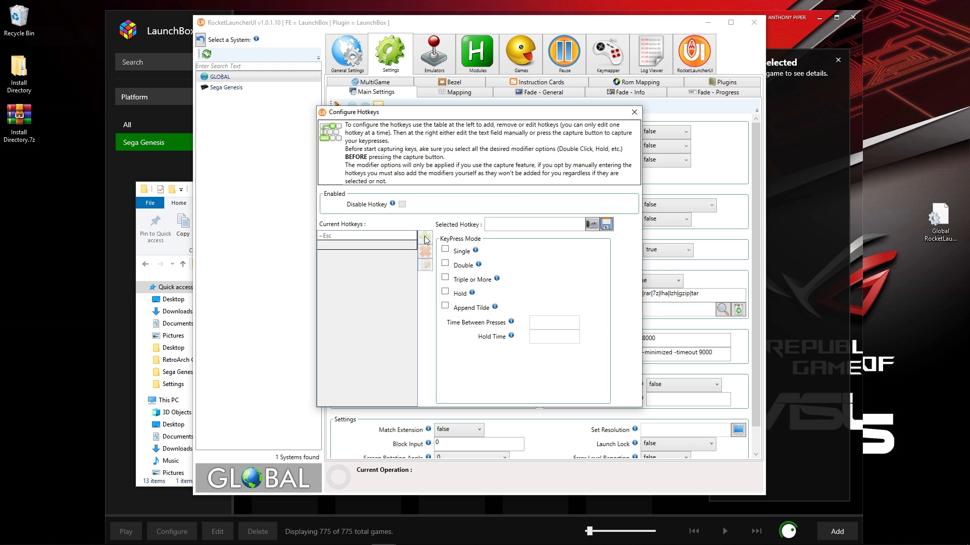
click(591, 225)
click(606, 226)
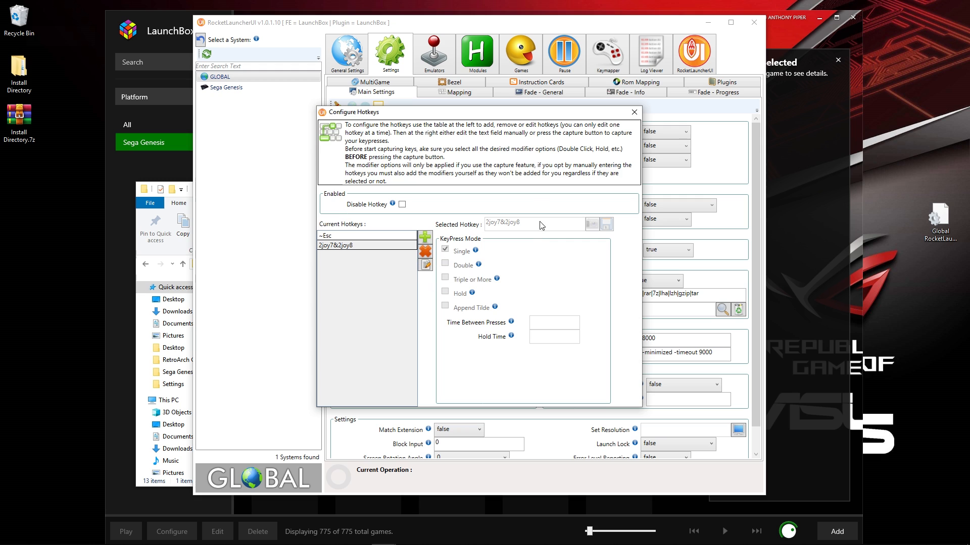
click(634, 112)
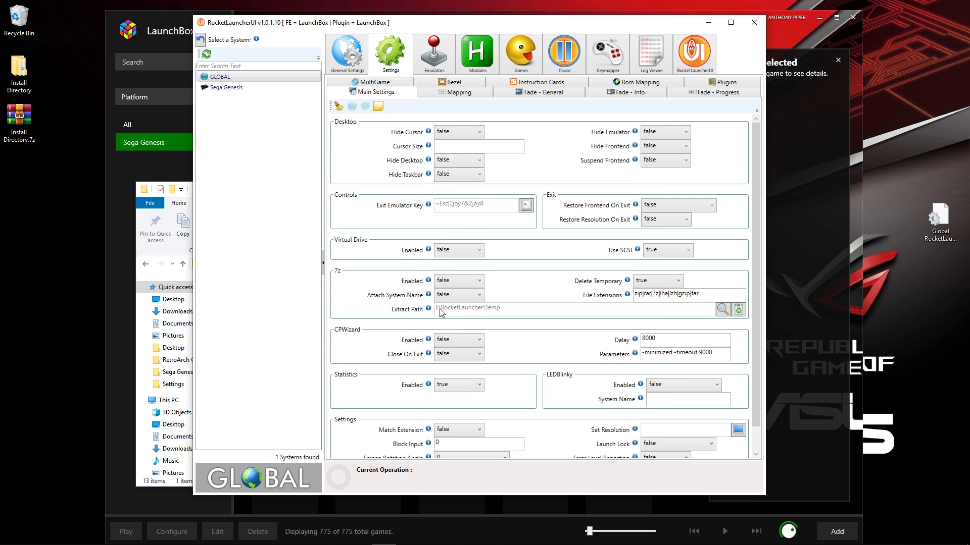
Open the RocketLauncher folder inside Install Directory and place its window beside the RocketLauncherUI window.
click(15, 75)
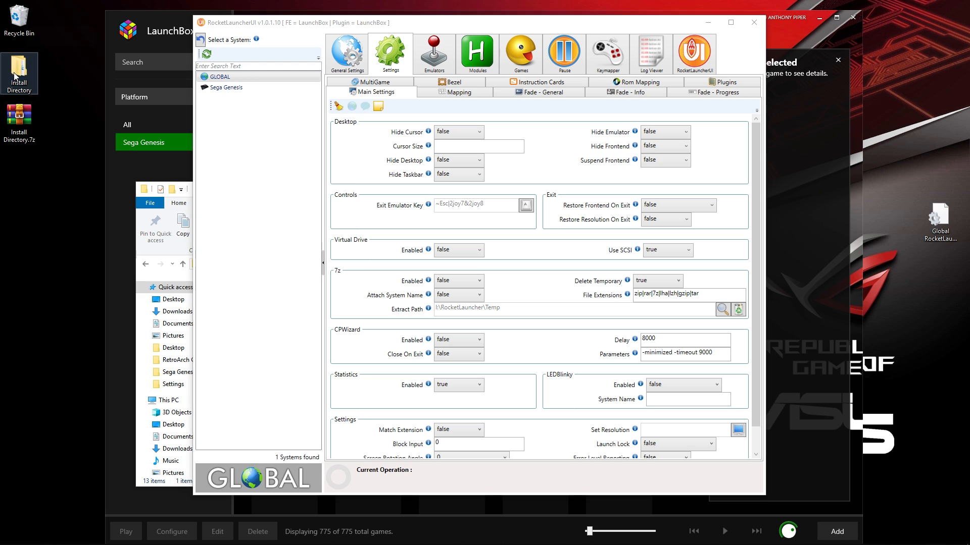
double_click(15, 76)
click(342, 329)
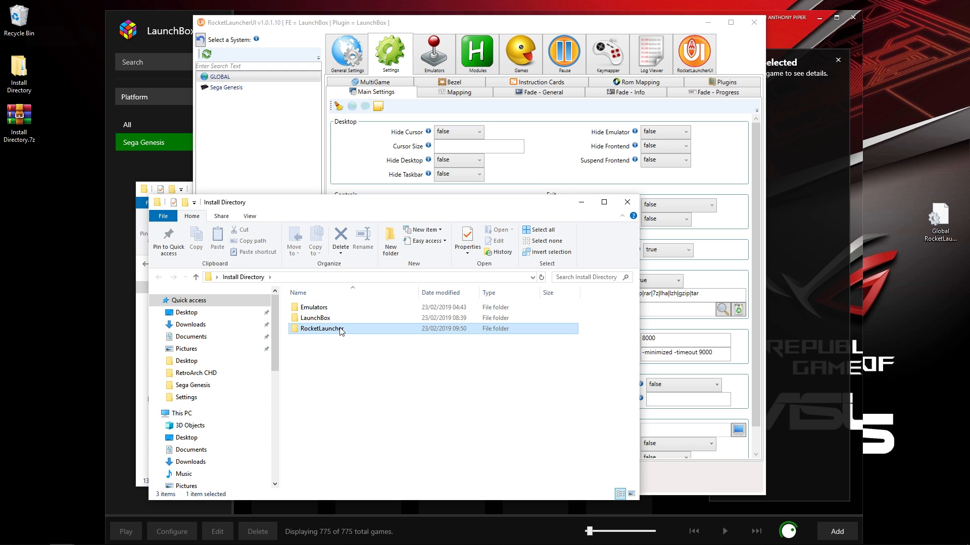
double_click(341, 329)
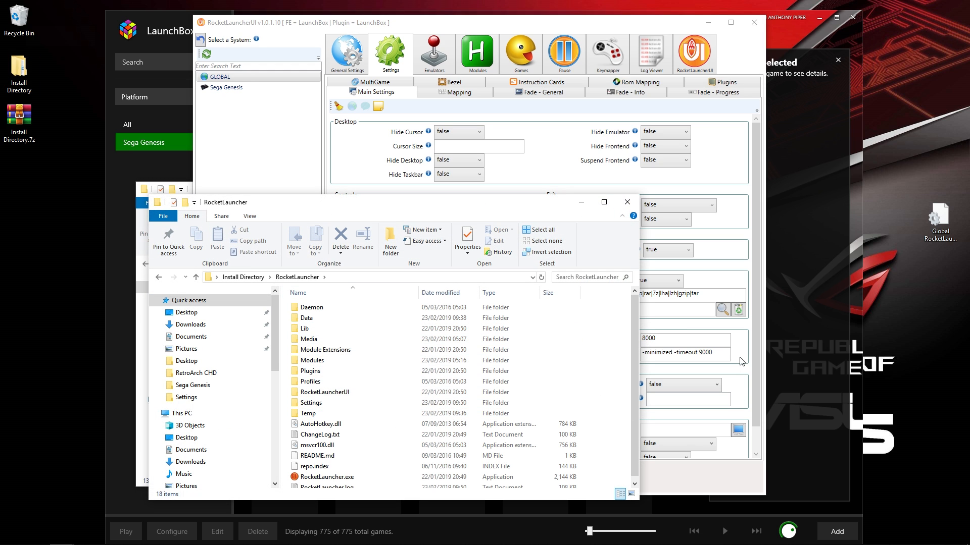
click(699, 323)
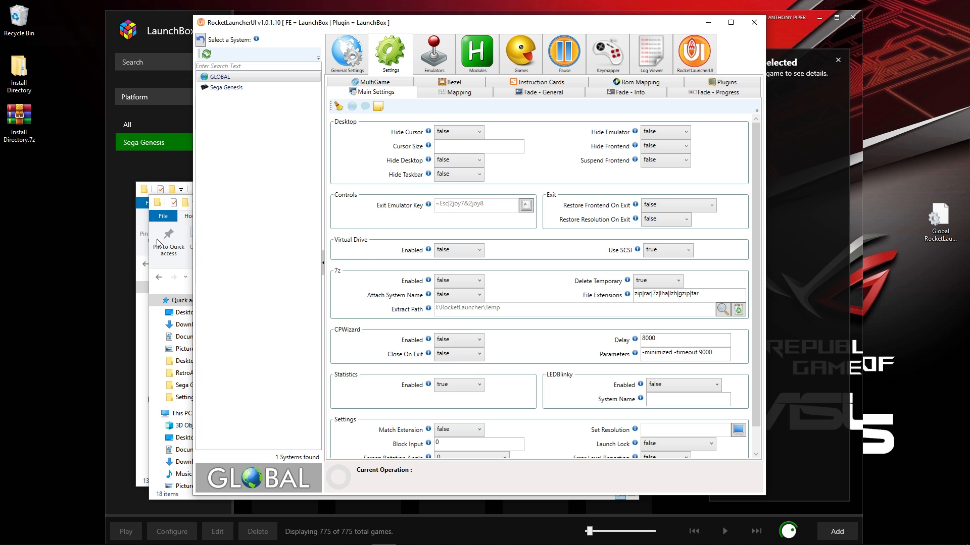
click(153, 264)
drag(310, 212, 178, 206)
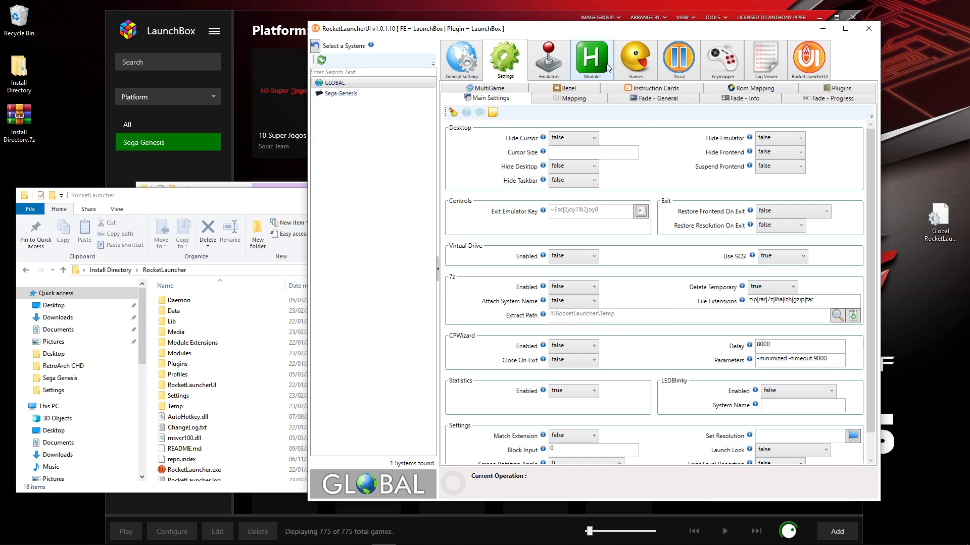
View the global Bezel and Fade - General settings, and open the Games section's System Audit.
click(562, 90)
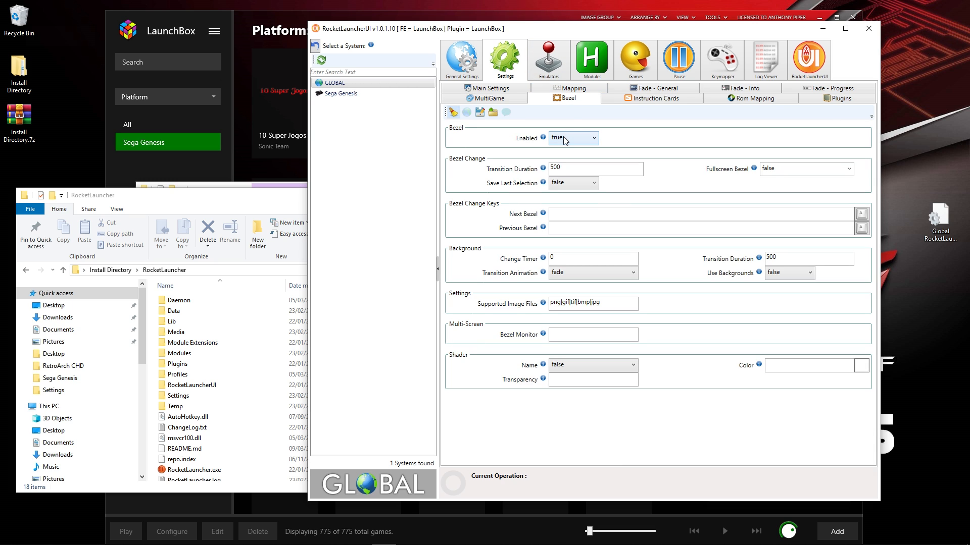
click(647, 90)
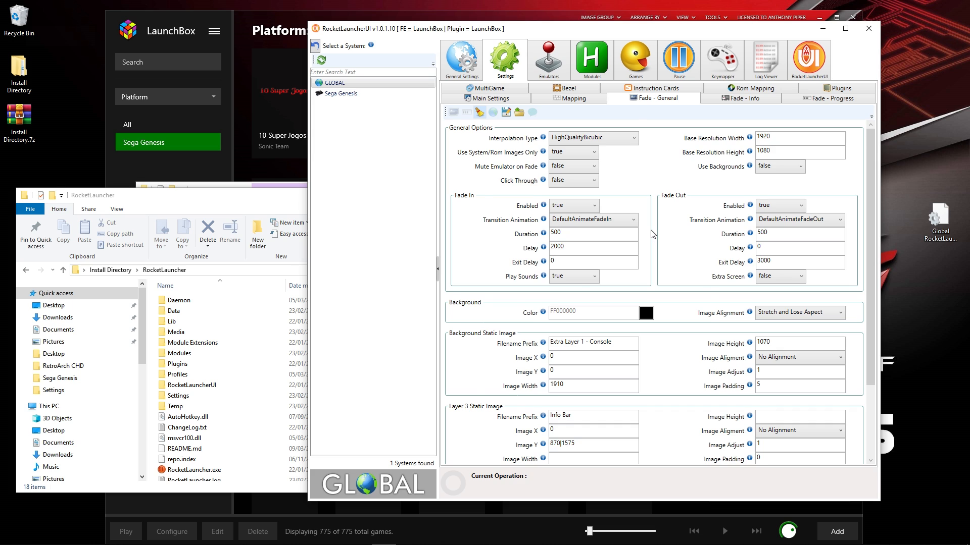
scroll(653, 234, down, 1)
scroll(653, 233, up, 1)
click(634, 65)
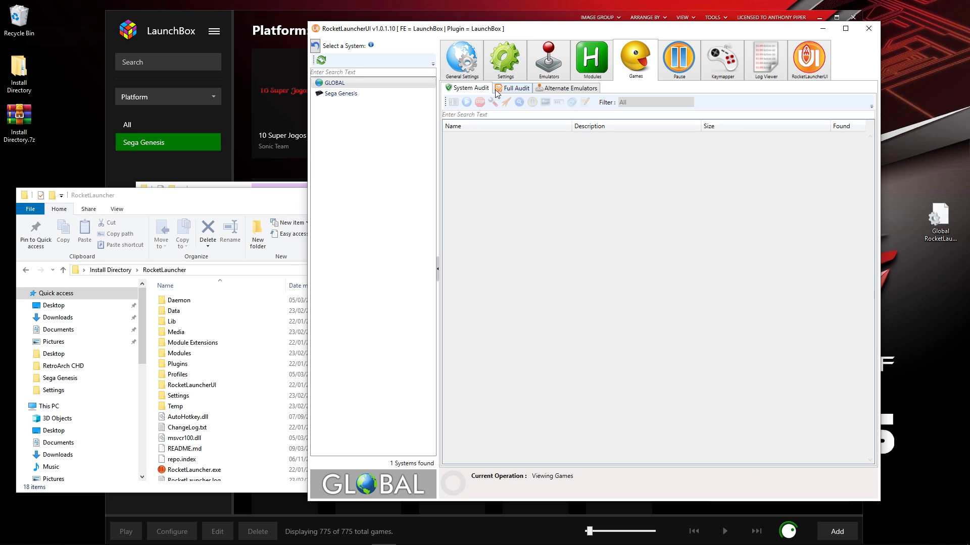
Run the system audit for Sega Genesis and launch Alien 3 (USA, Europe) (Rev A) from the game list.
click(380, 93)
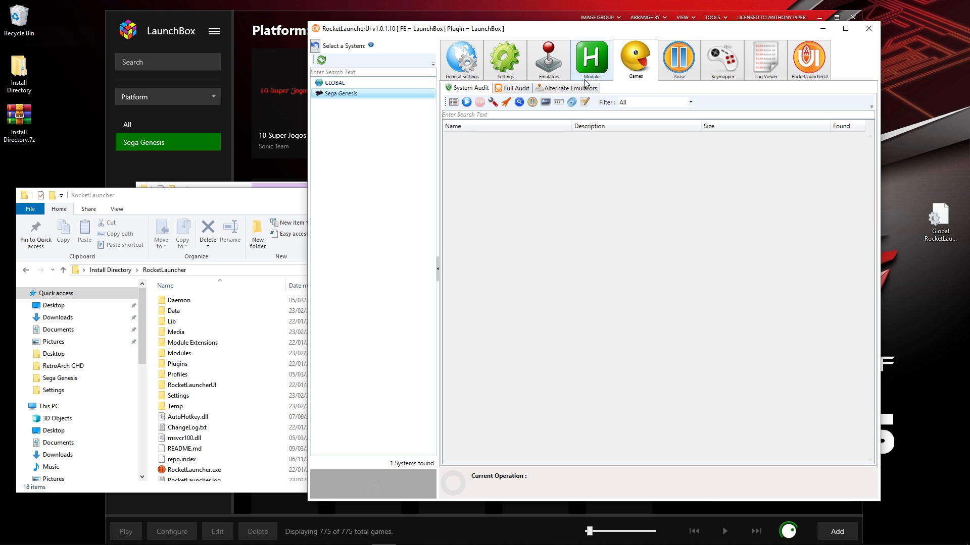
click(466, 102)
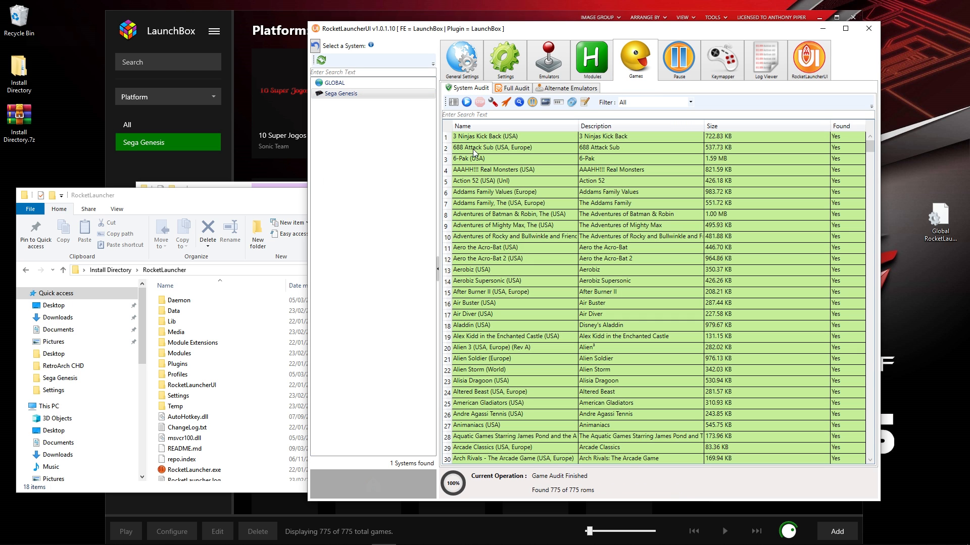
scroll(484, 292, down, 2)
click(484, 283)
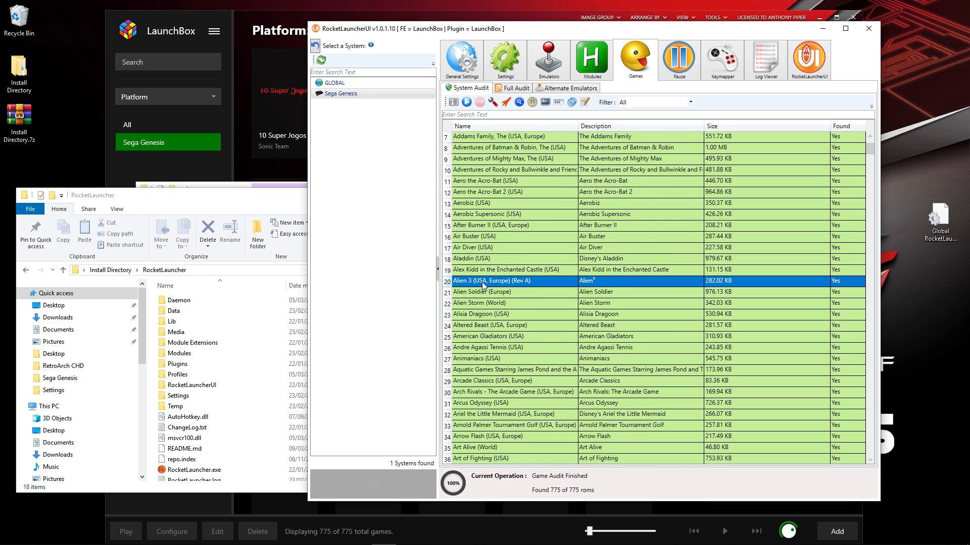
double_click(512, 285)
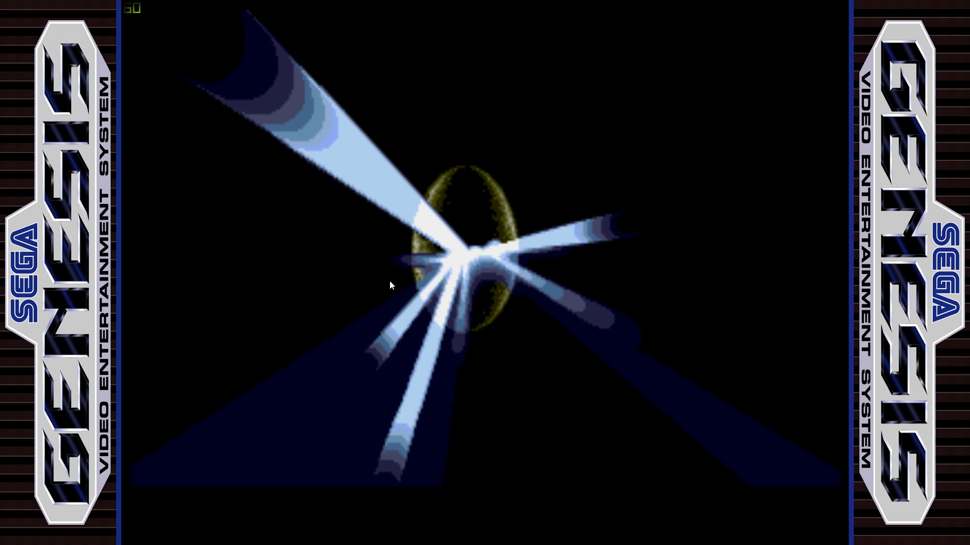
Open RetroArch's Quick Menu over the running game and enter its Controls settings.
key(F1)
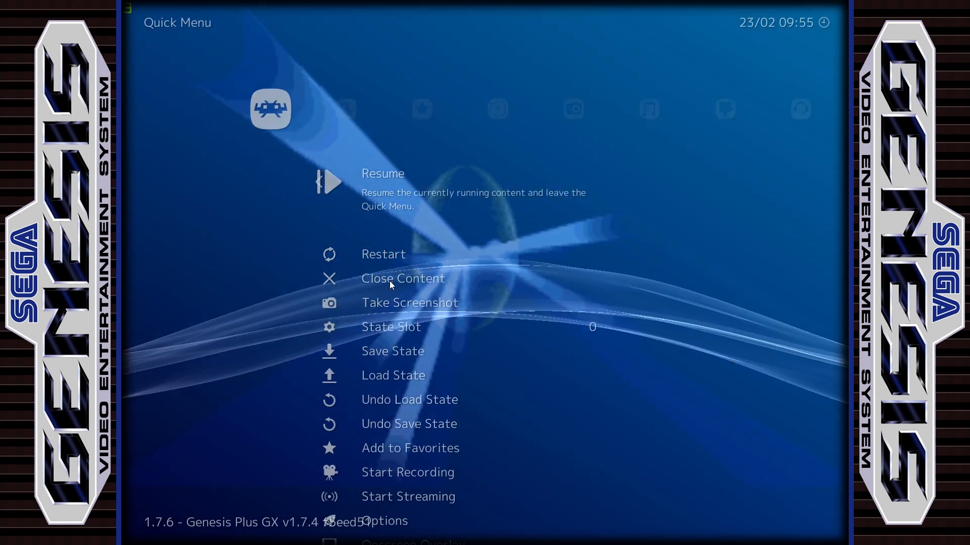
key(Down)
key(Down)
key(Down)
key(Down)
key(Down)
key(Down)
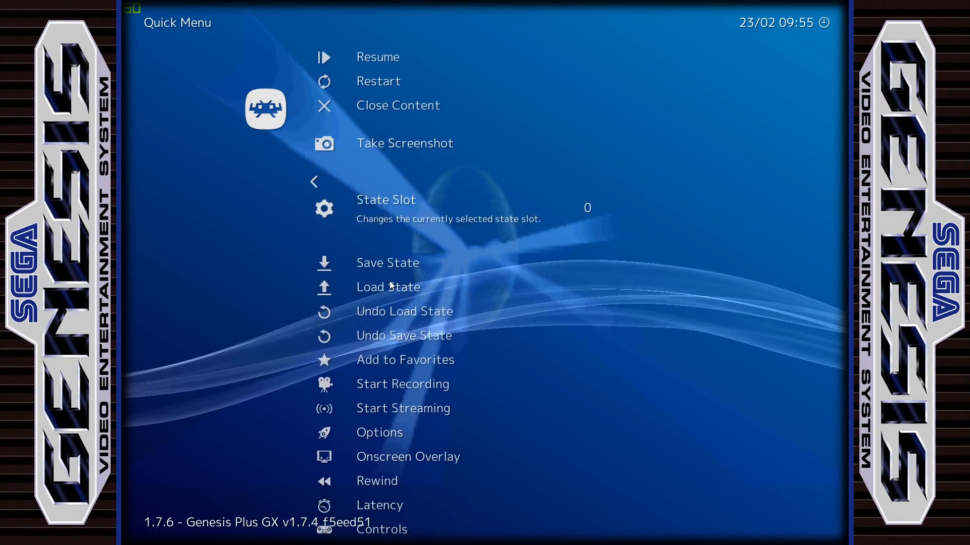
key(Down)
key(Down)
key(Down)
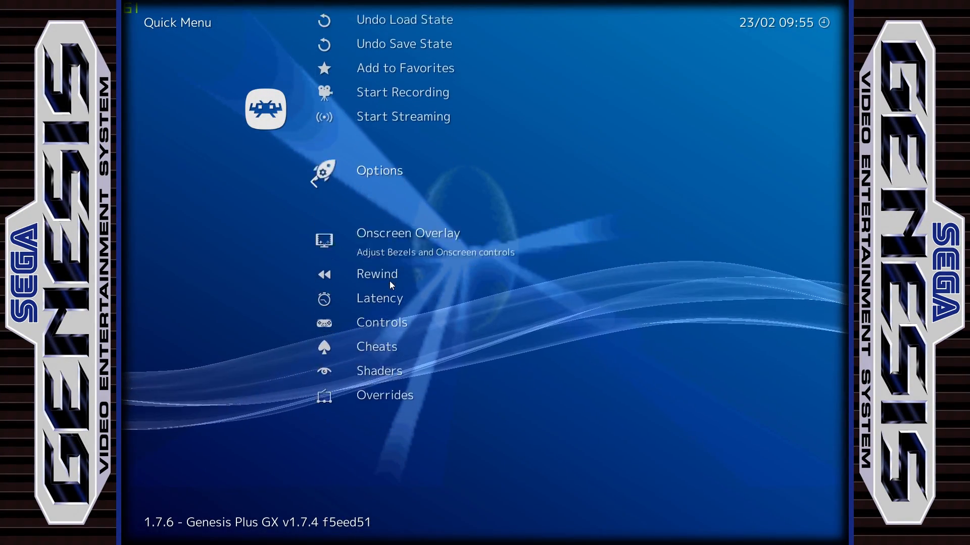
key(Up)
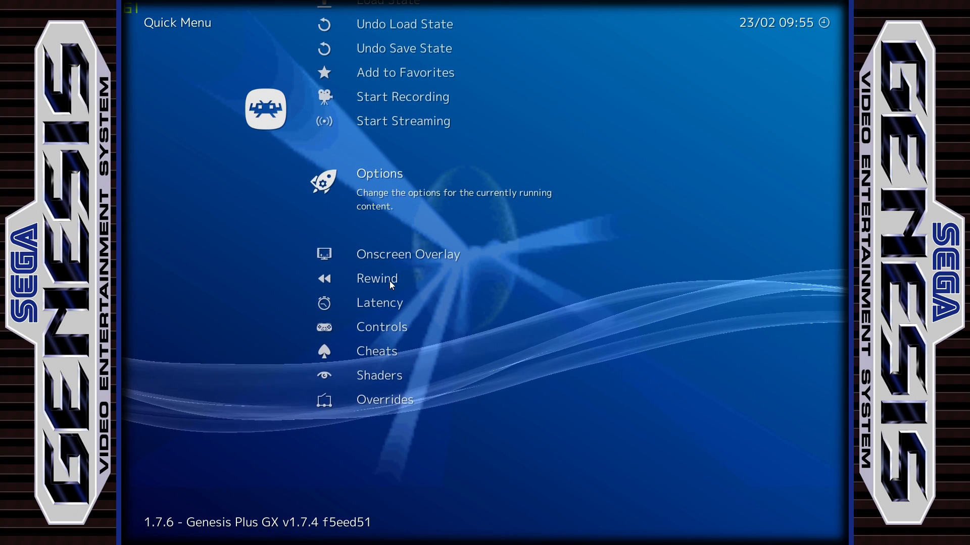
key(Down)
key(Down)
key(Down)
key(Down)
key(Return)
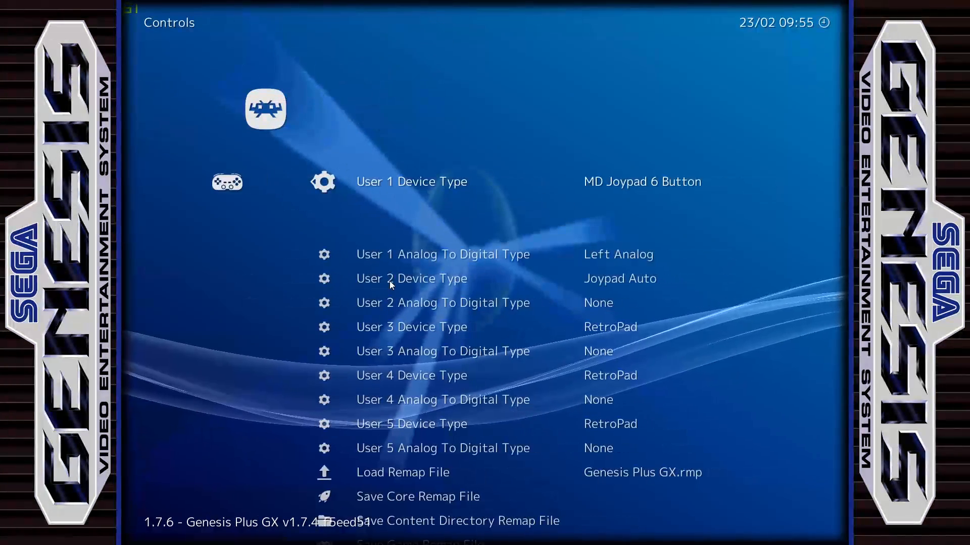
Review the device type and Analog To Digital settings for each user, continuing down to the button mappings.
key(Down)
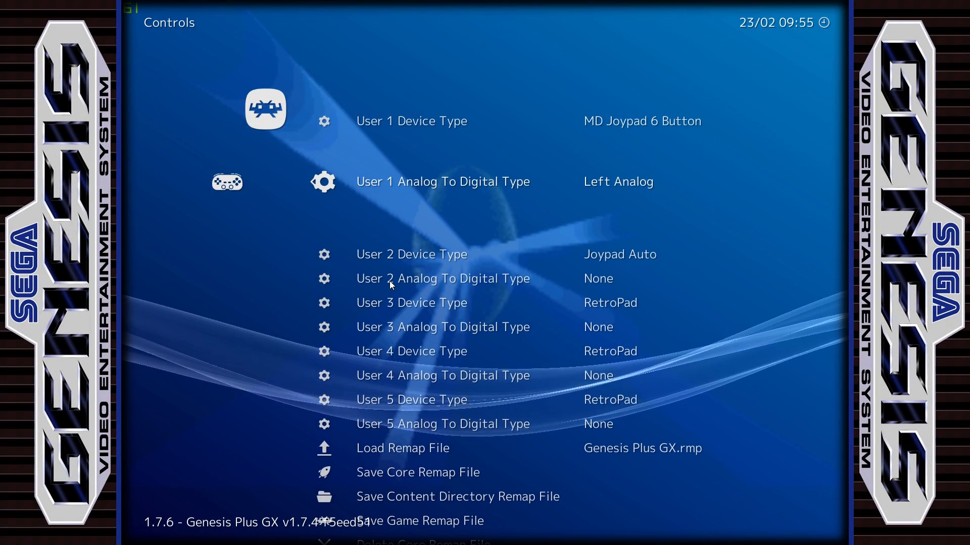
key(Up)
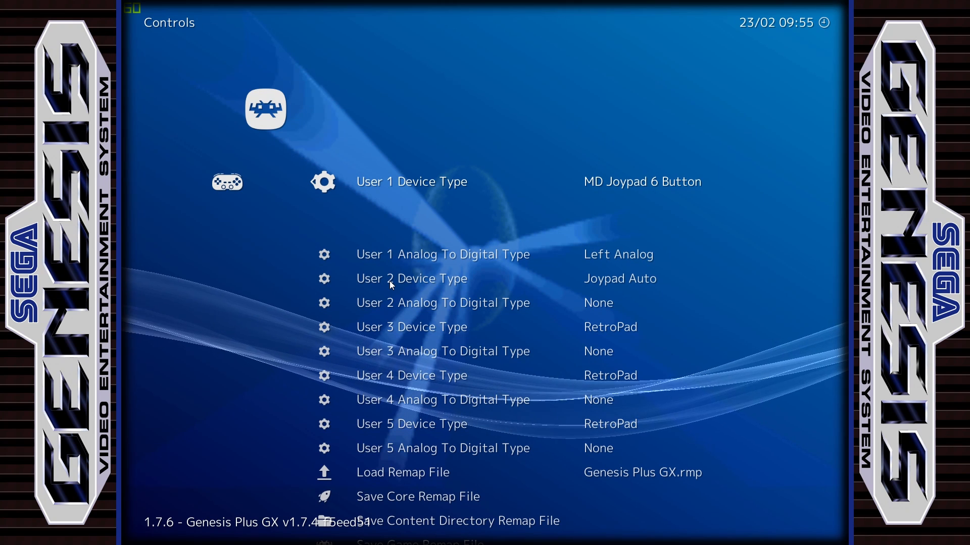
key(Down)
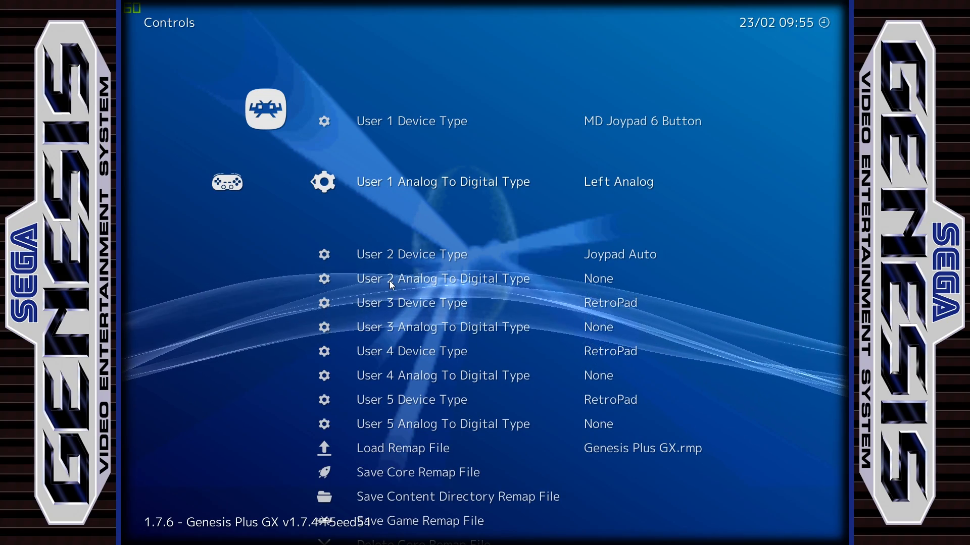
key(Down)
key(Down)
key(Down)
key(Down)
key(Down)
key(Down)
key(Down)
key(Down)
key(Down)
key(Down)
key(Down)
key(Down)
key(Down)
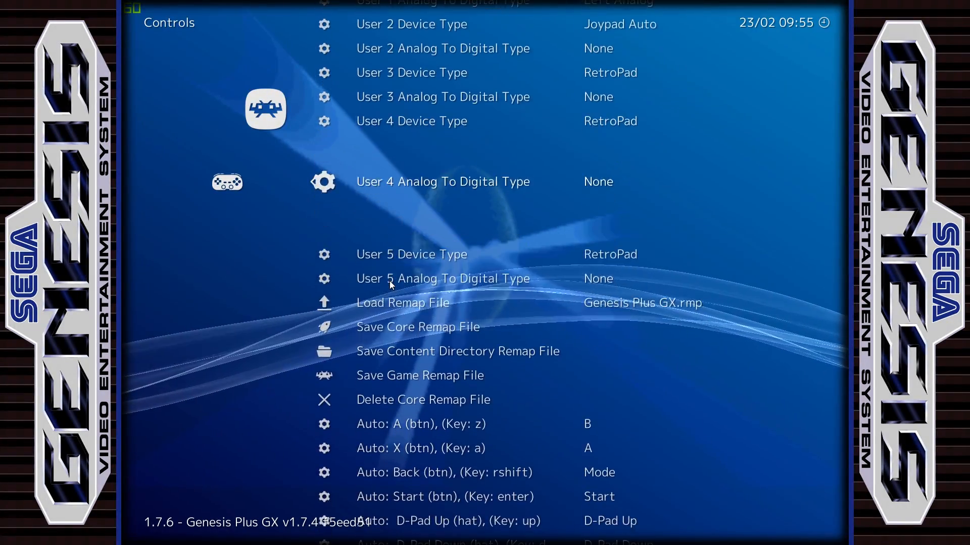
key(Down)
key(Down)
key(Down)
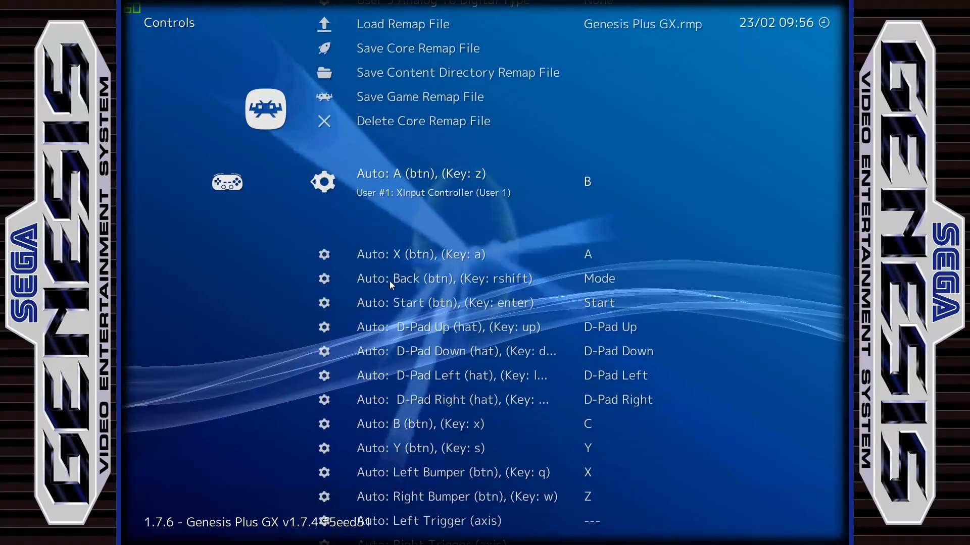
Examine the button mappings and the core, content directory and game remap saving options, and return to the Quick Menu.
key(Up)
key(Up)
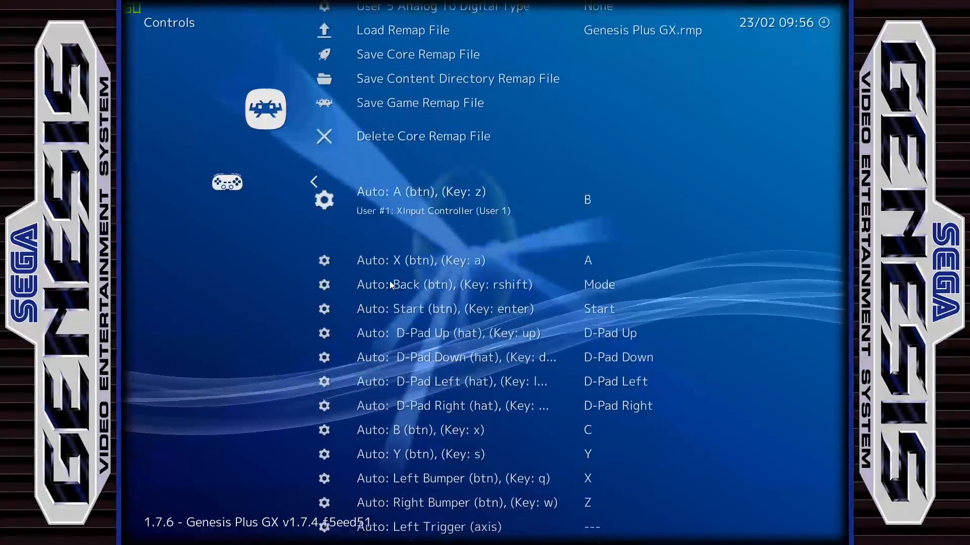
key(Down)
key(Down)
key(Down)
key(Up)
key(Up)
key(Up)
key(Up)
key(Up)
key(Up)
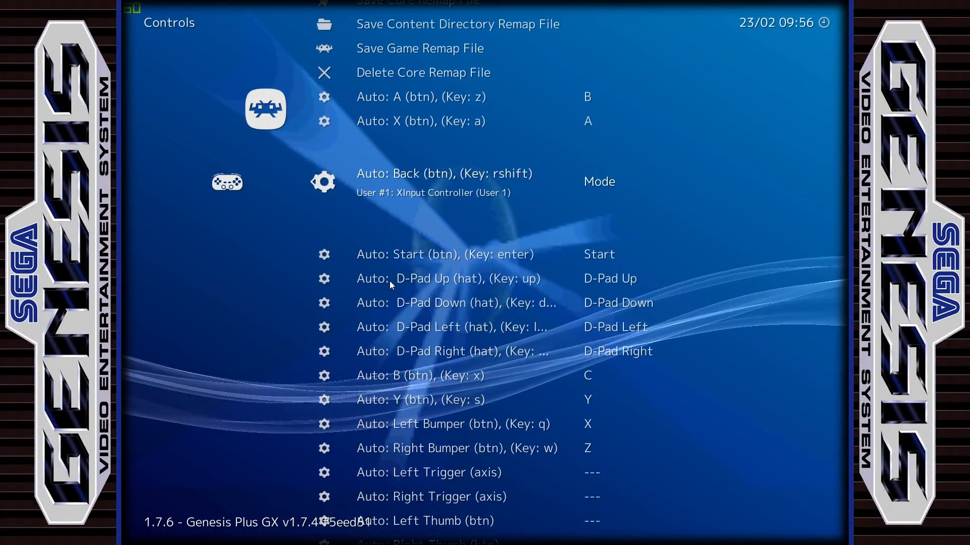
key(Up)
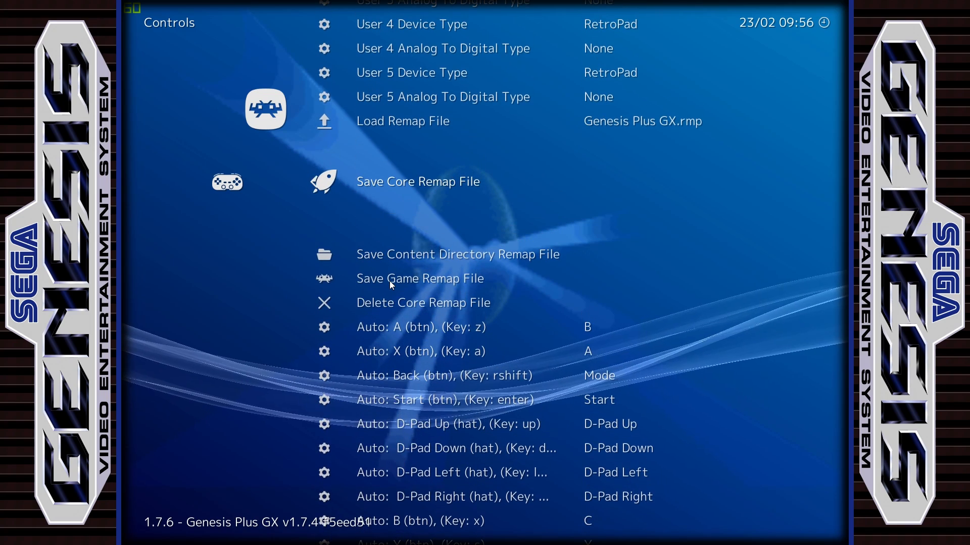
key(Down)
key(Down)
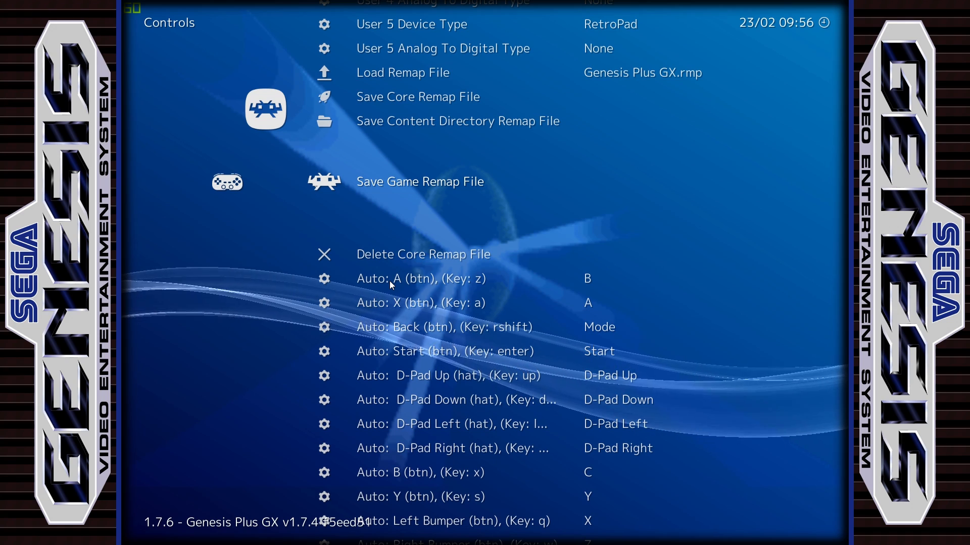
key(Up)
key(Up)
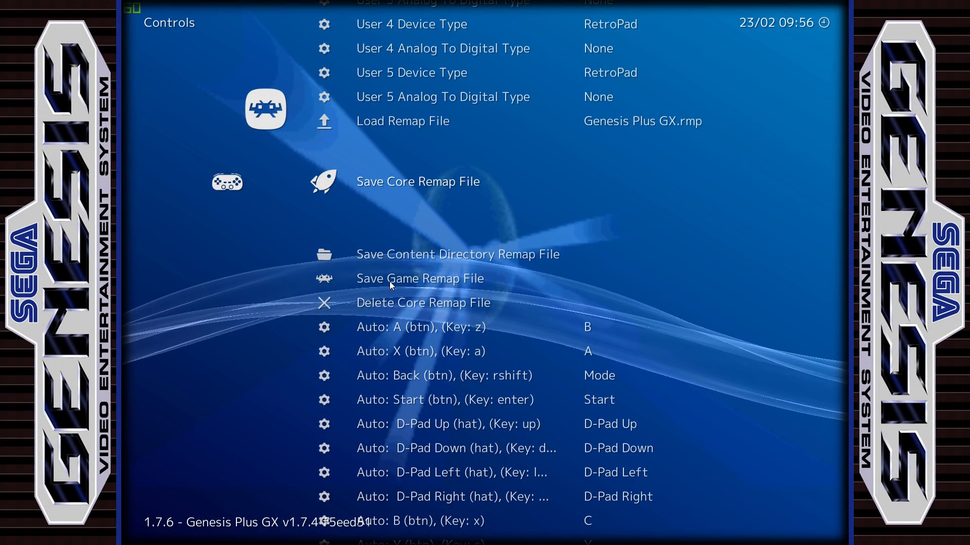
key(Up)
key(Up)
key(Up)
key(Up)
key(Up)
key(Up)
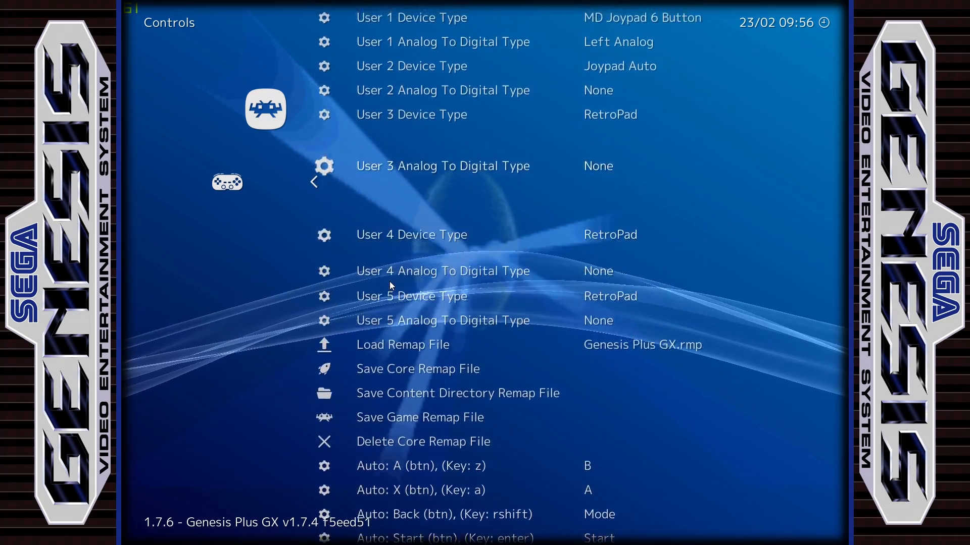
key(BackSpace)
Open the Shaders settings and examine the preset saving options and Shader Passes.
key(Up)
key(Up)
key(Down)
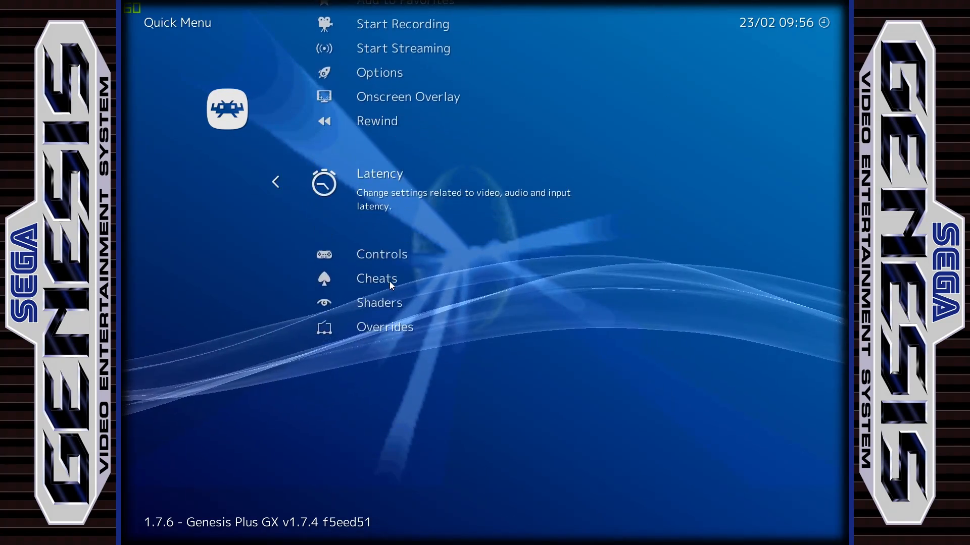
key(Down)
key(Down)
key(Down)
key(Return)
key(Down)
key(Down)
key(Down)
key(Down)
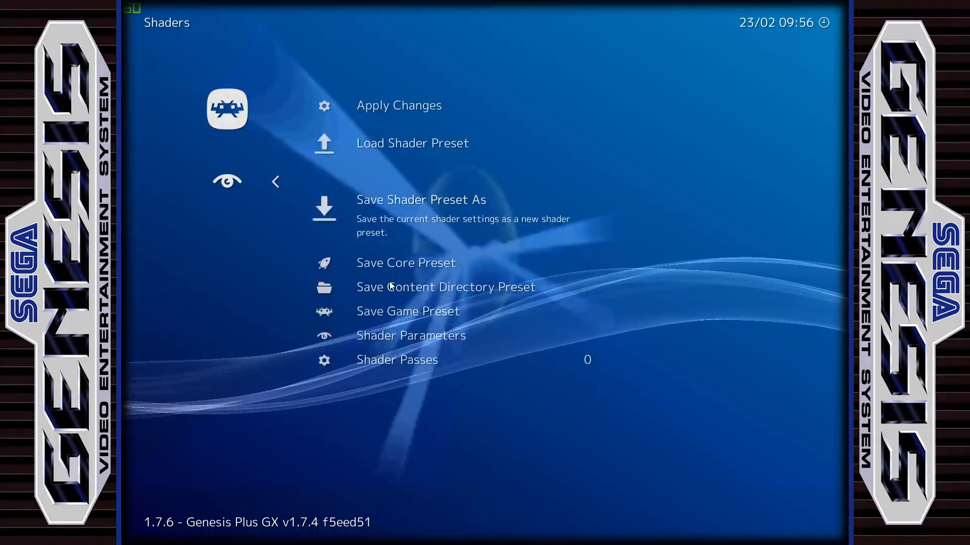
key(Down)
key(Down)
key(Down)
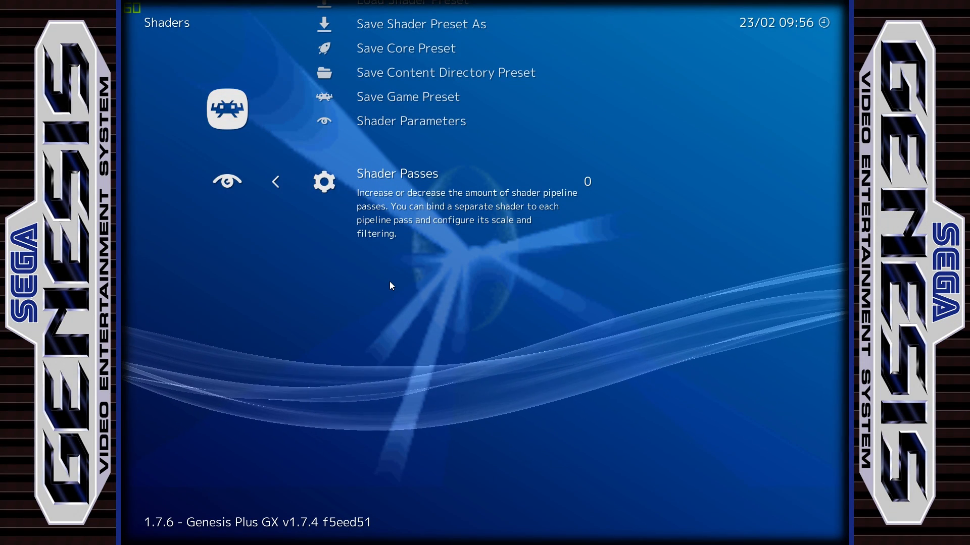
key(Up)
key(Down)
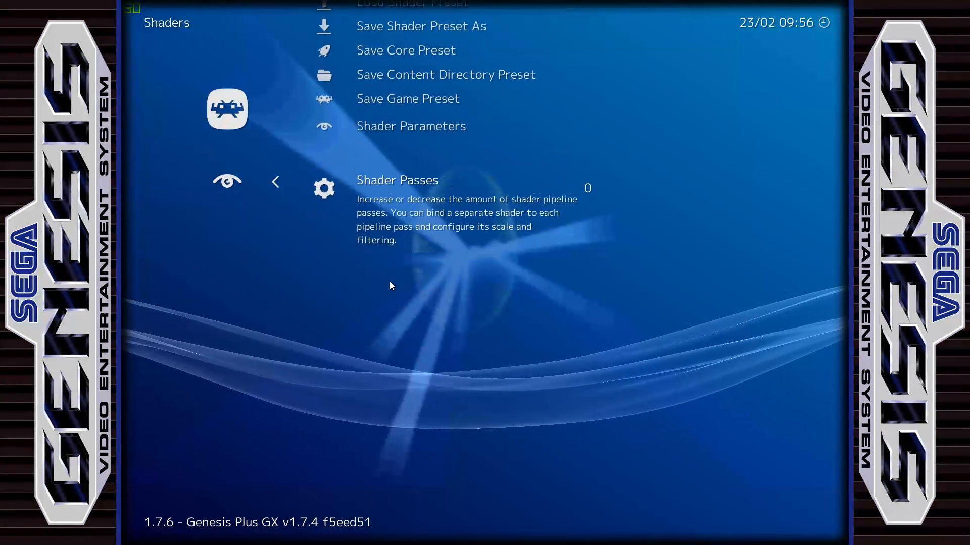
Set Shader Passes to 1 and open the shaders_glsl folder for Shader #0.
key(Right)
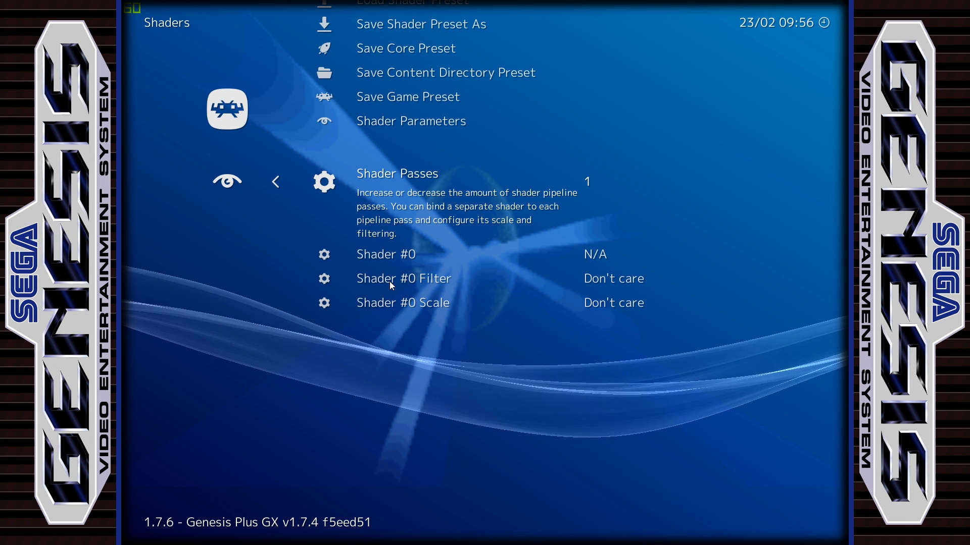
key(Down)
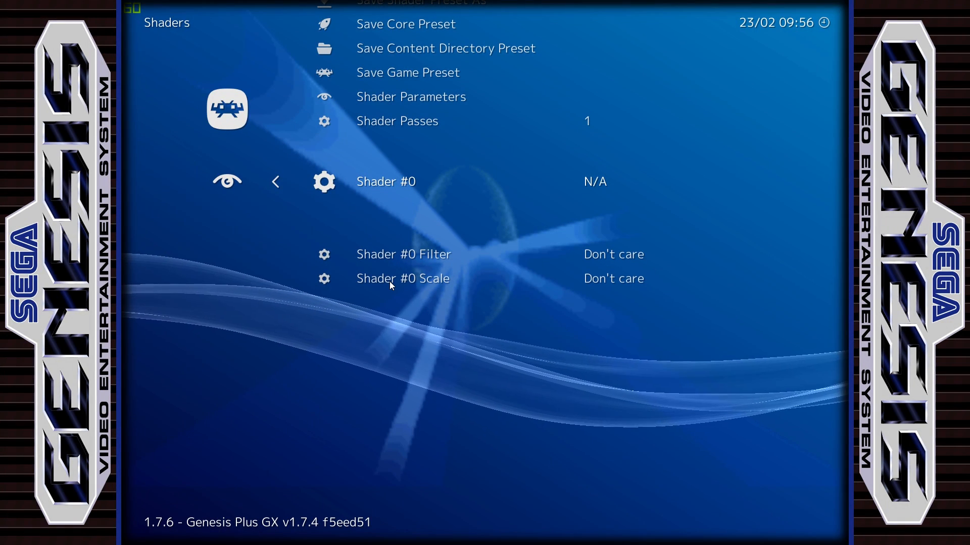
key(Return)
key(Down)
key(Down)
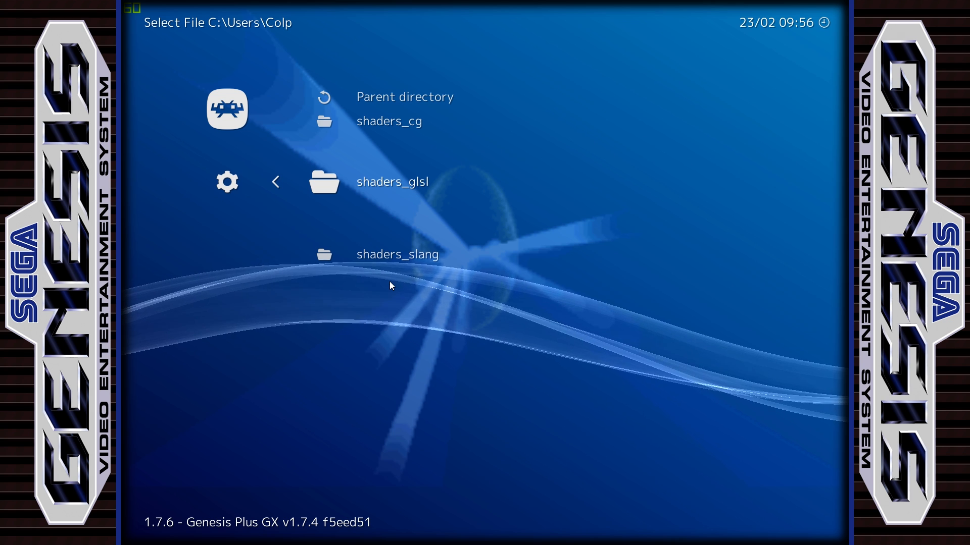
key(Return)
Look through the shader category folders in shaders_glsl and return to the Shaders settings without choosing a shader.
key(Down)
key(Down)
key(Down)
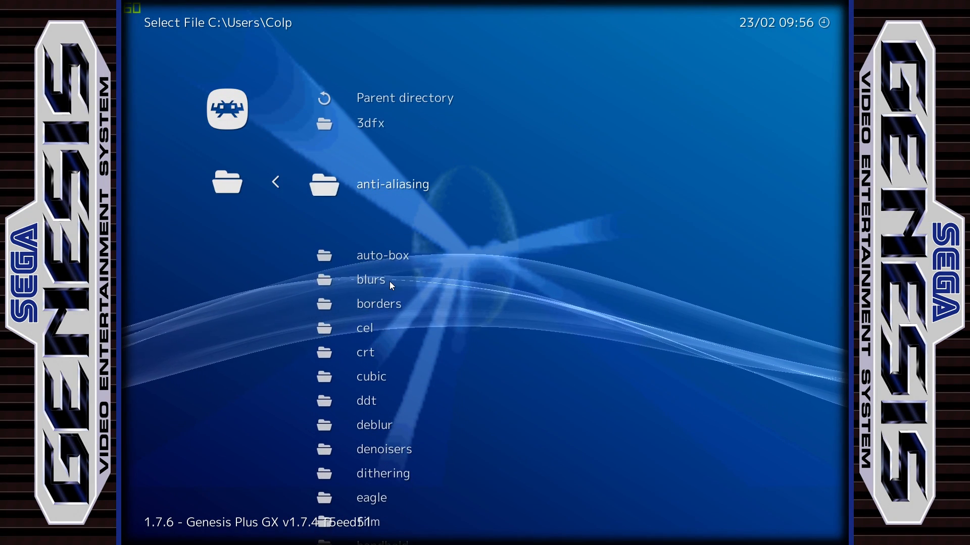
key(Down)
key(Down)
key(Down)
key(Down)
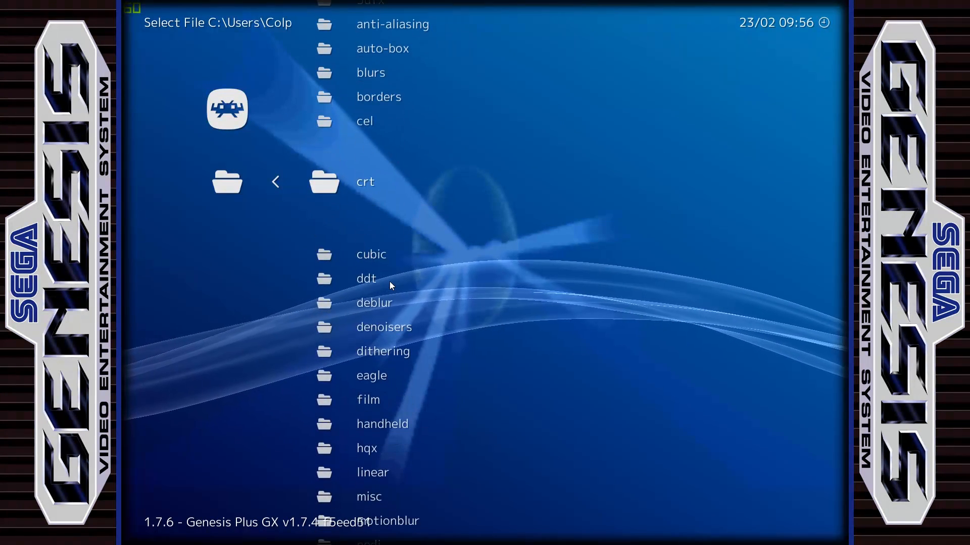
key(Down)
key(Down)
key(Down)
key(Down)
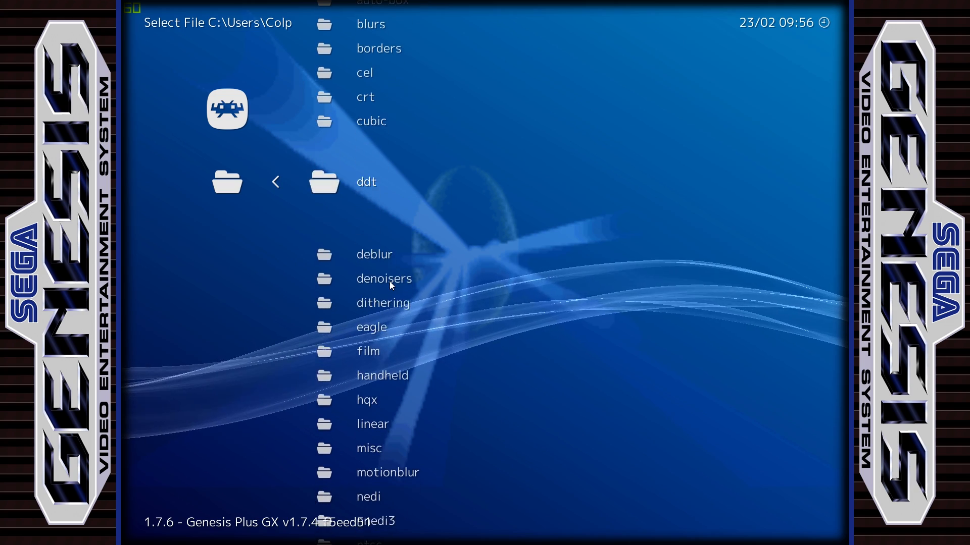
key(Down)
key(Down)
key(Down)
key(Down)
key(Down)
key(Down)
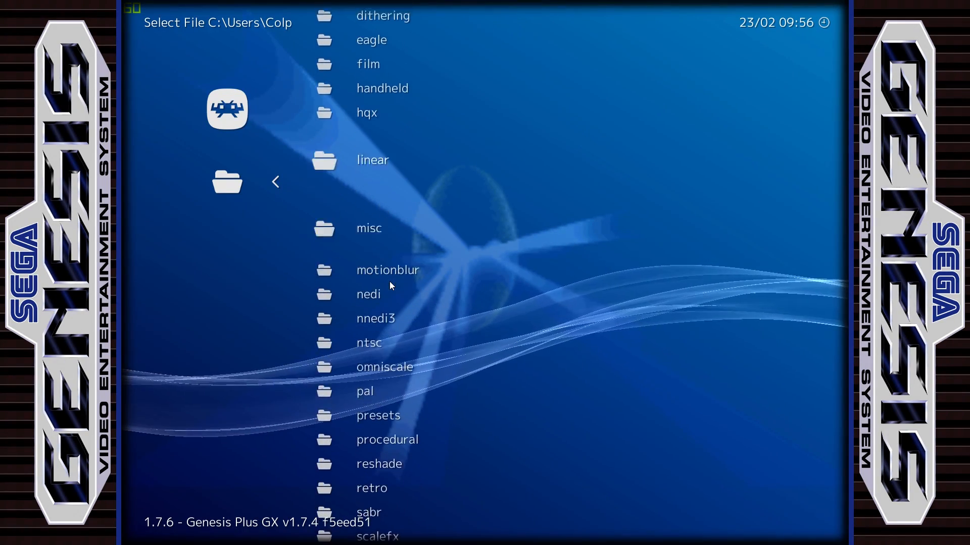
key(BackSpace)
key(Down)
key(Up)
key(BackSpace)
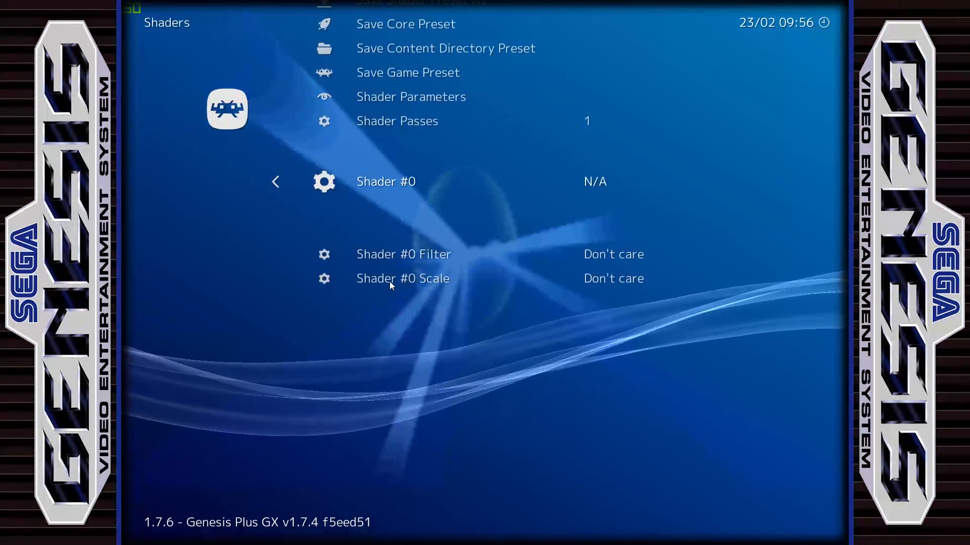
Set Shader Passes back to 0.
key(Down)
key(Up)
key(Up)
key(Left)
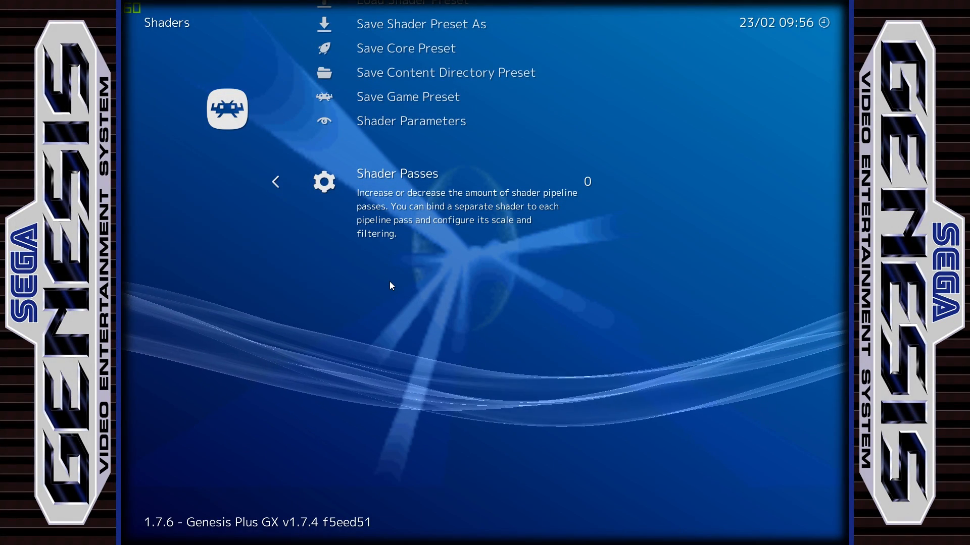
View the shader preset saving options and return to RetroArch's Main Menu.
key(Up)
key(Up)
key(Up)
key(Up)
key(Up)
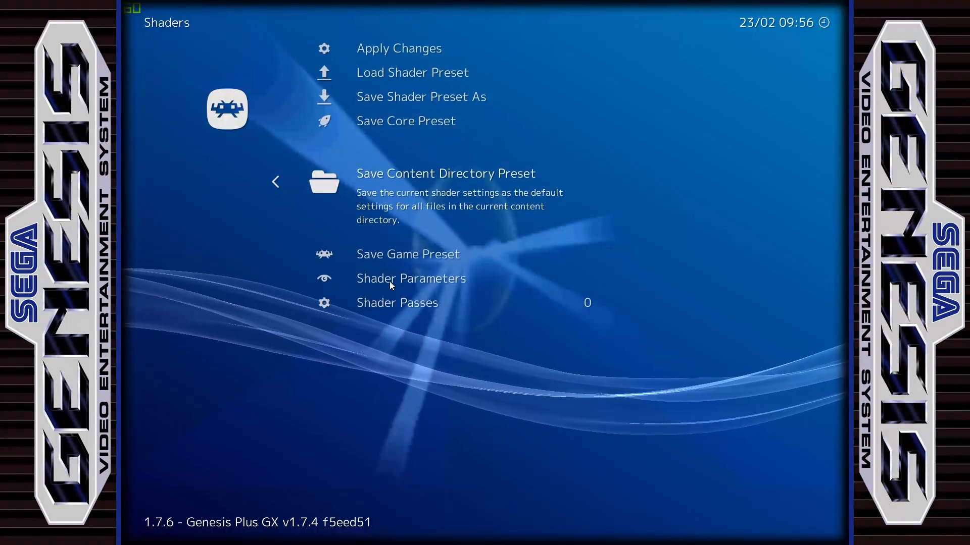
key(BackSpace)
key(BackSpace)
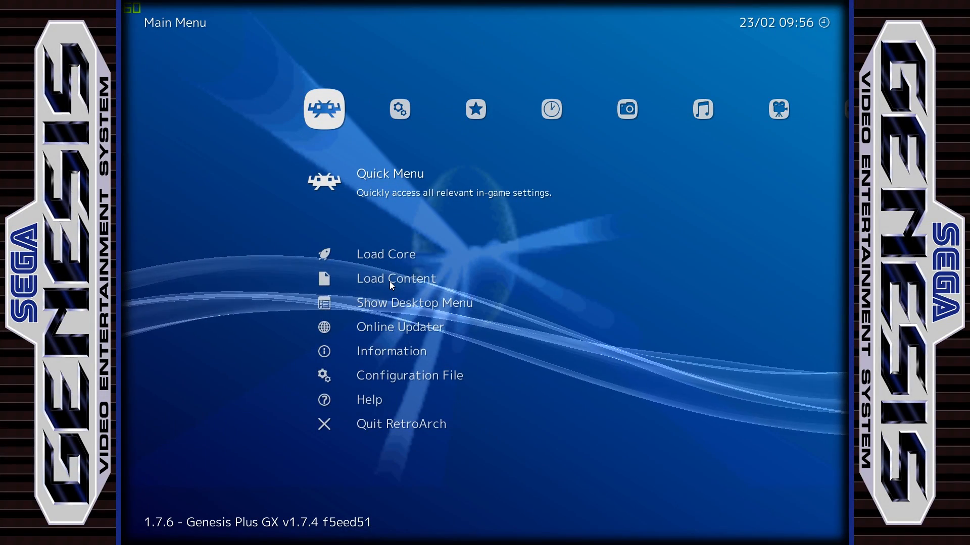
Quit RetroArch from its Main Menu.
key(Down)
key(Down)
key(Down)
key(Down)
key(Down)
key(Down)
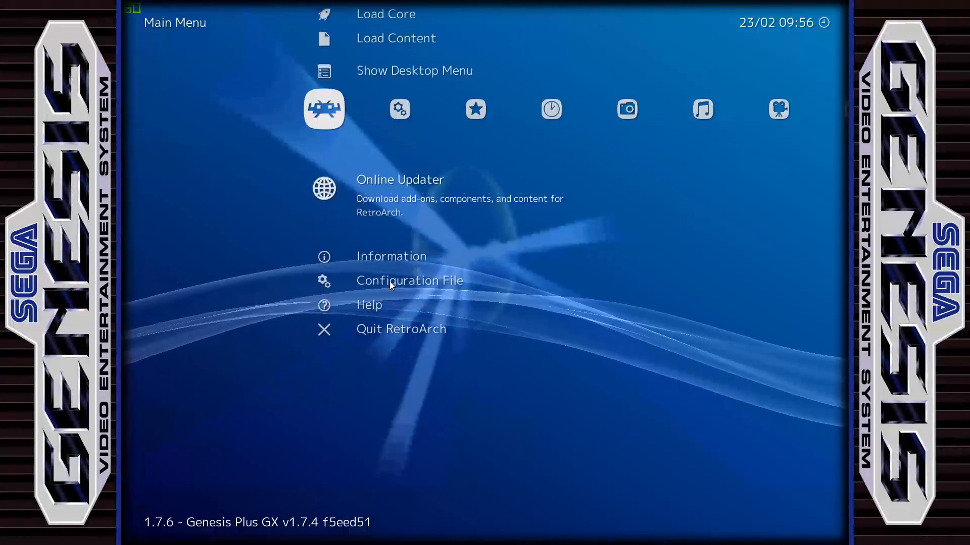
key(Down)
key(Down)
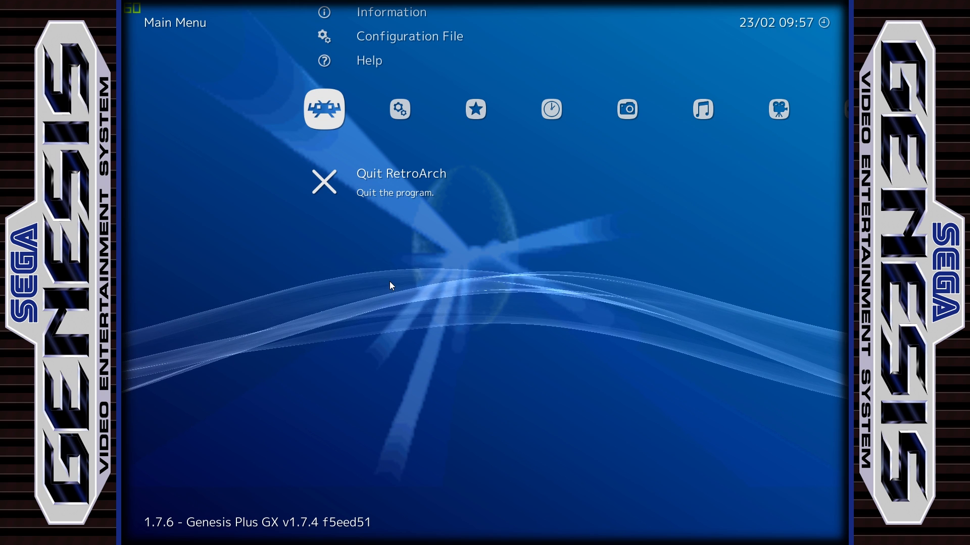
key(Return)
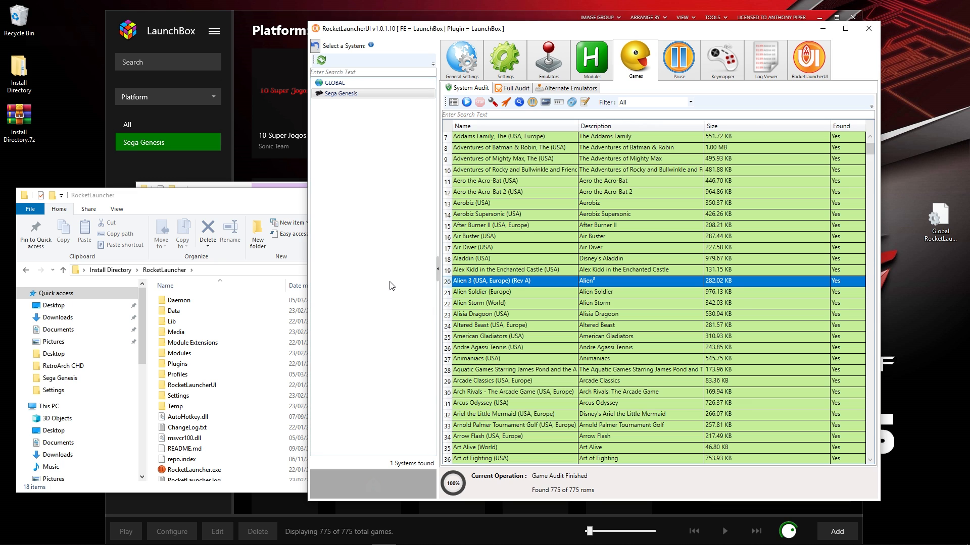
In RocketLauncherUI's global bezel settings, add and save the Home key as the Next Bezel hotkey.
click(513, 68)
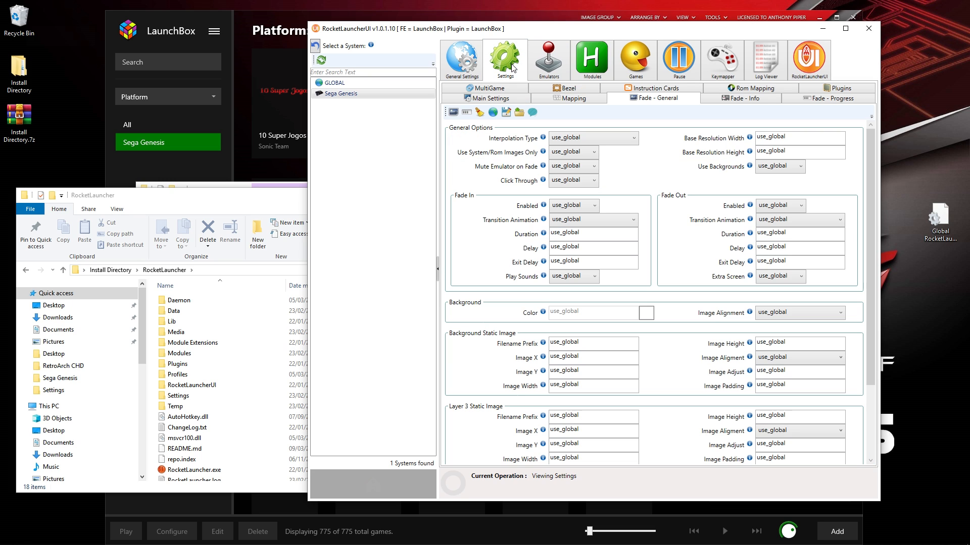
click(576, 89)
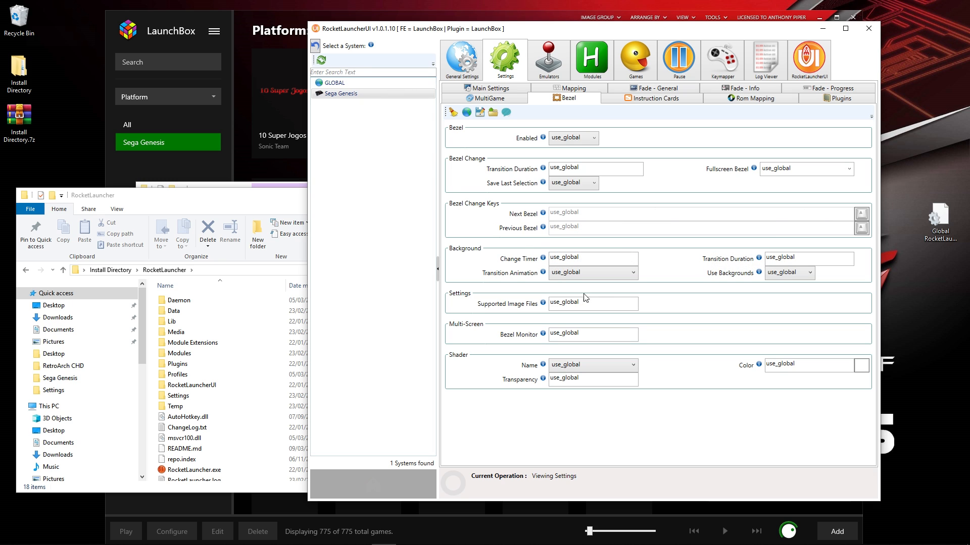
click(366, 83)
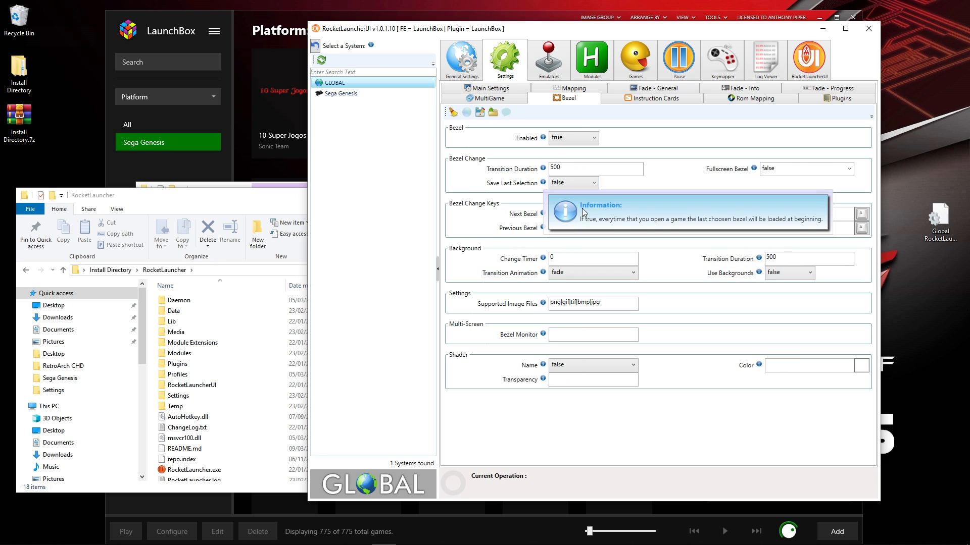
click(857, 218)
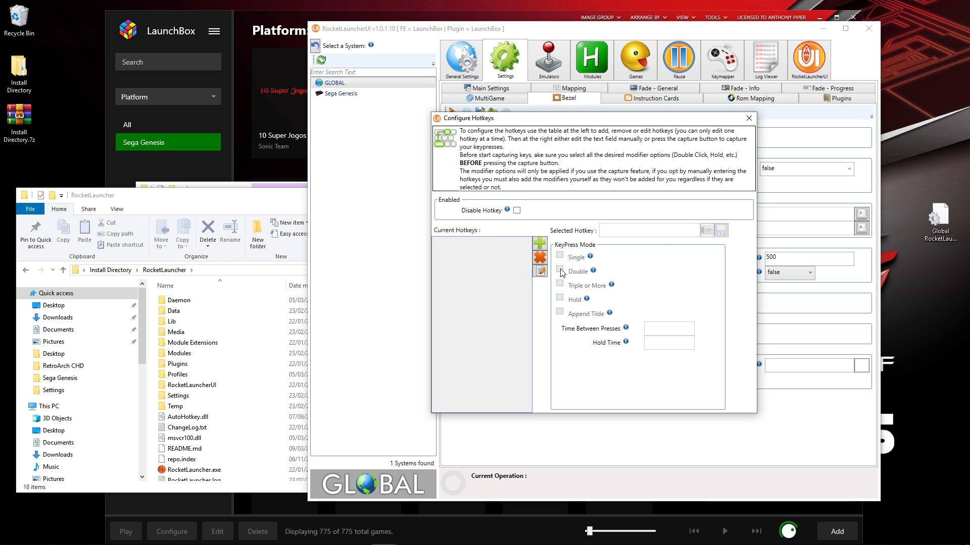
click(542, 245)
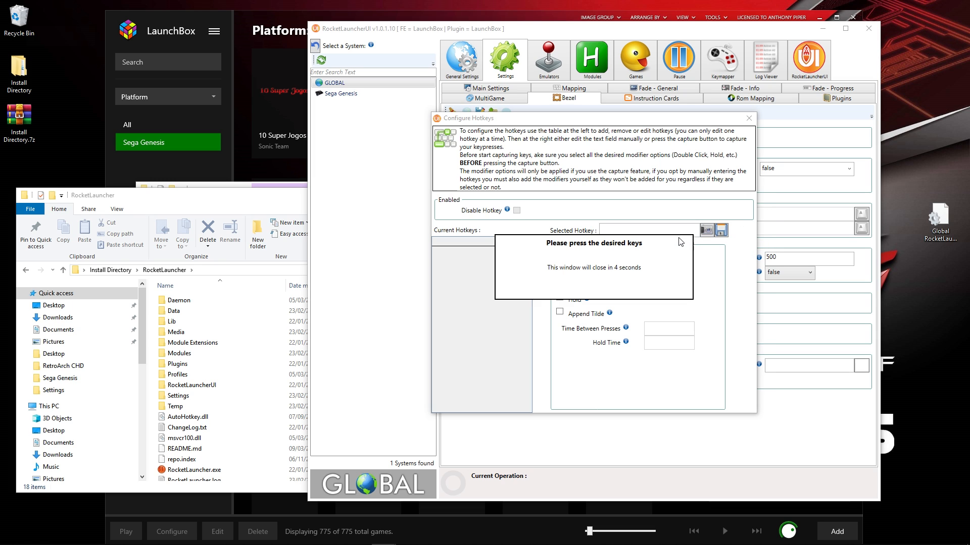
key(Home)
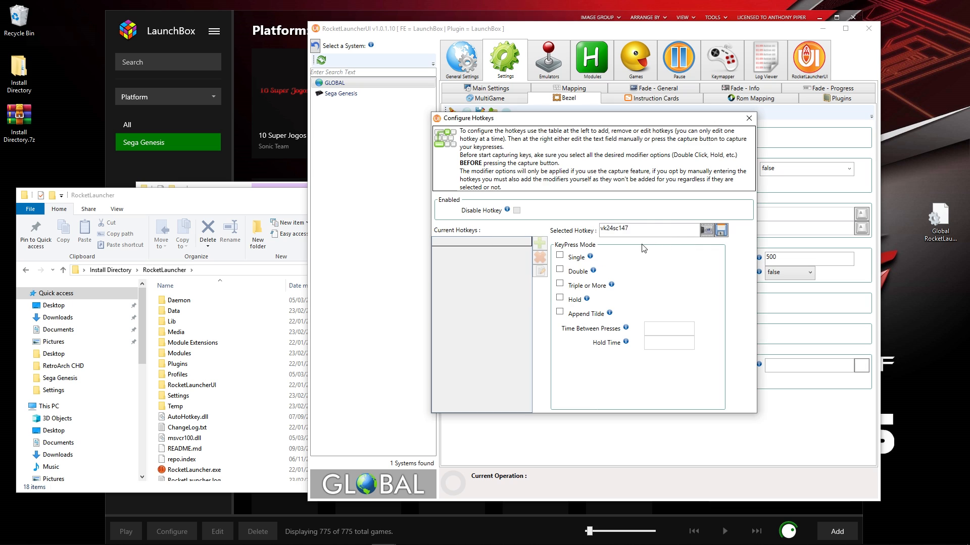
click(722, 230)
click(749, 118)
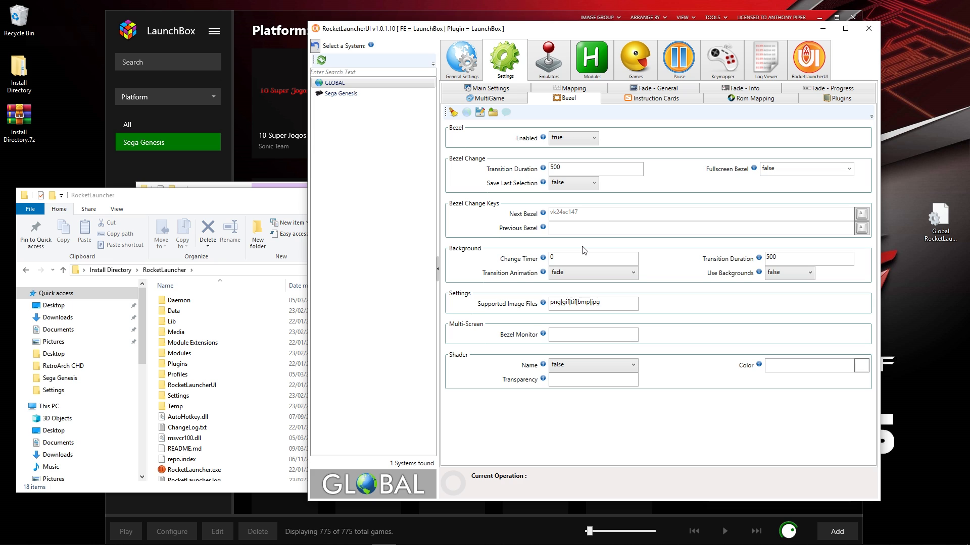
Set the Logging Level to Off in the global General Settings.
click(467, 79)
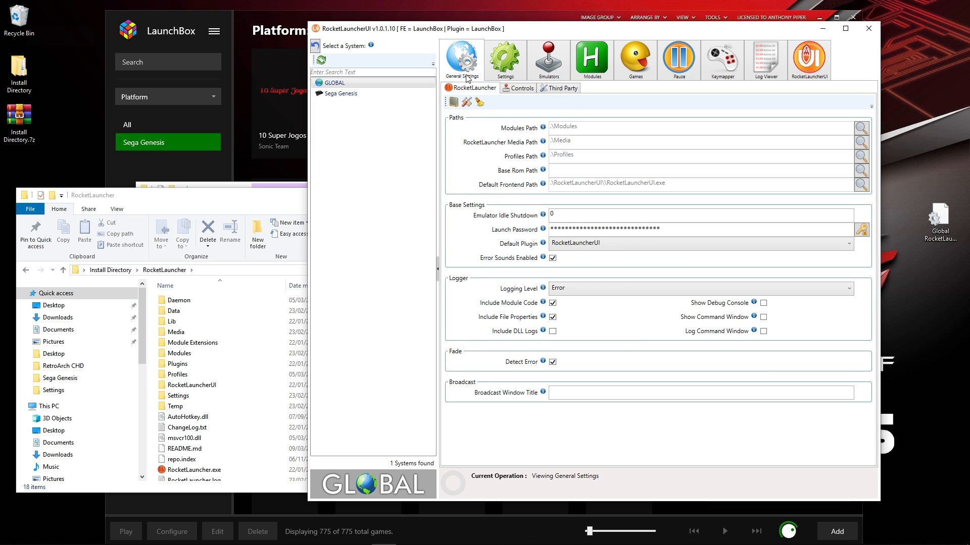
click(580, 286)
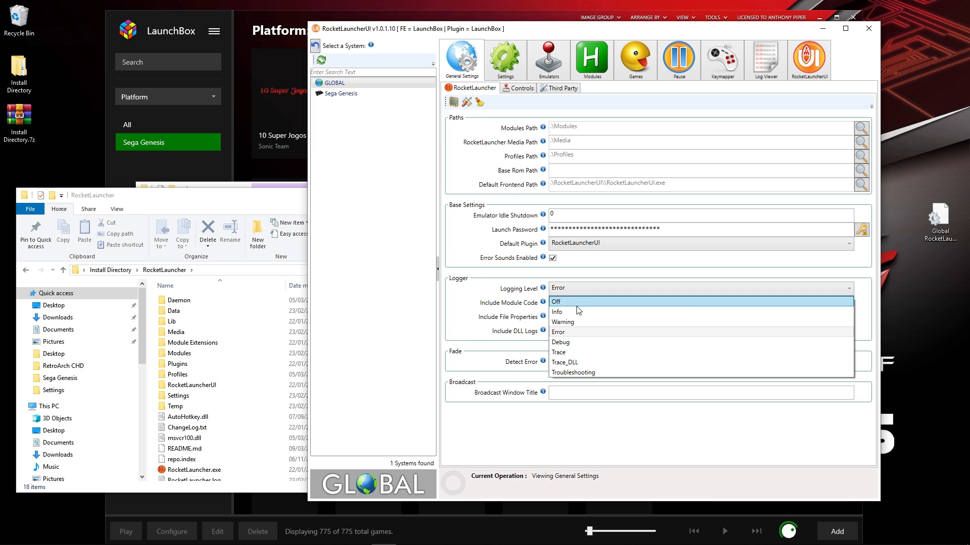
click(579, 303)
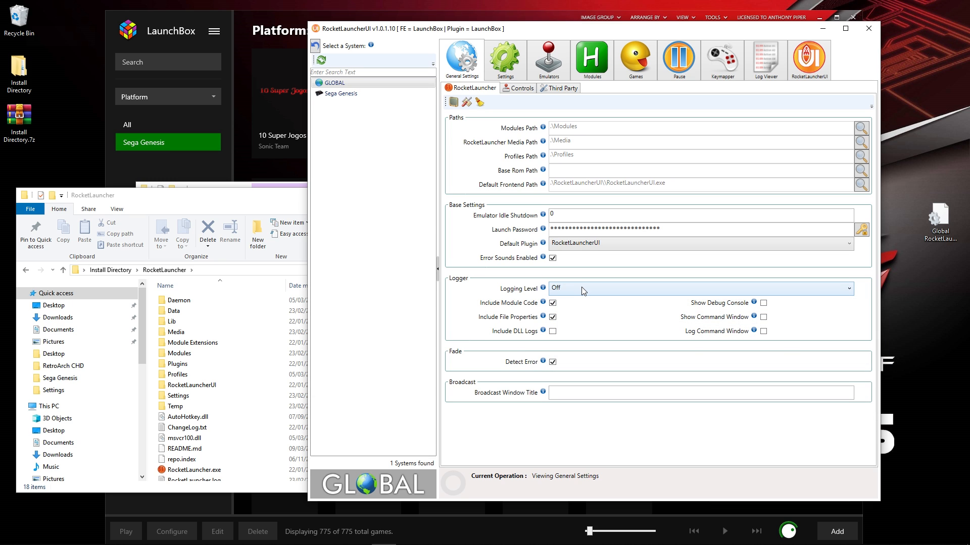
Set the Logging Level to Troubleshooting and view the RocketLauncher log viewer.
click(581, 287)
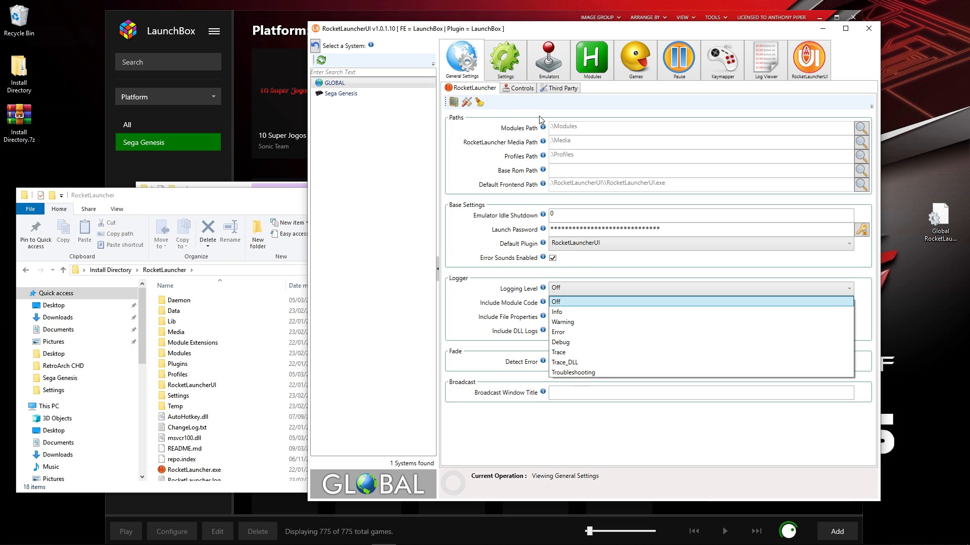
click(573, 374)
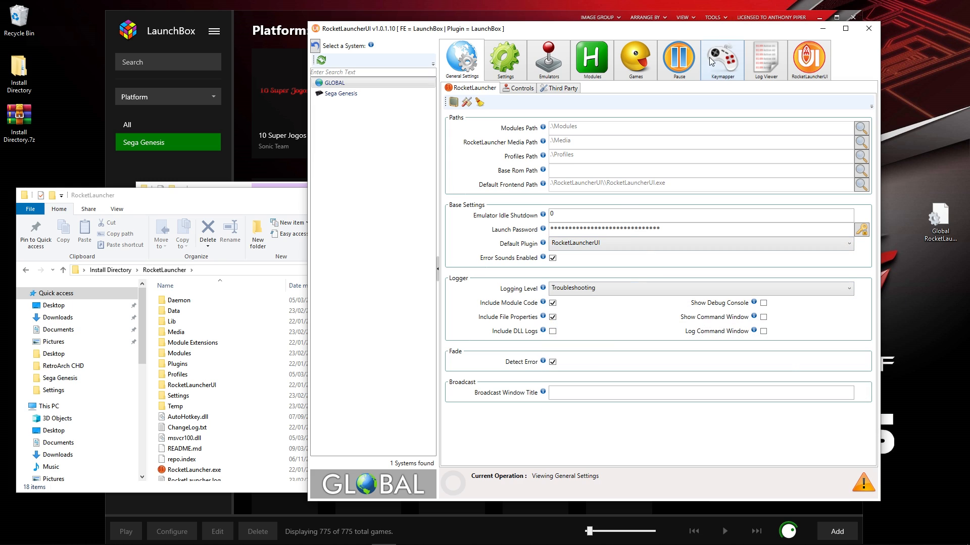
click(755, 71)
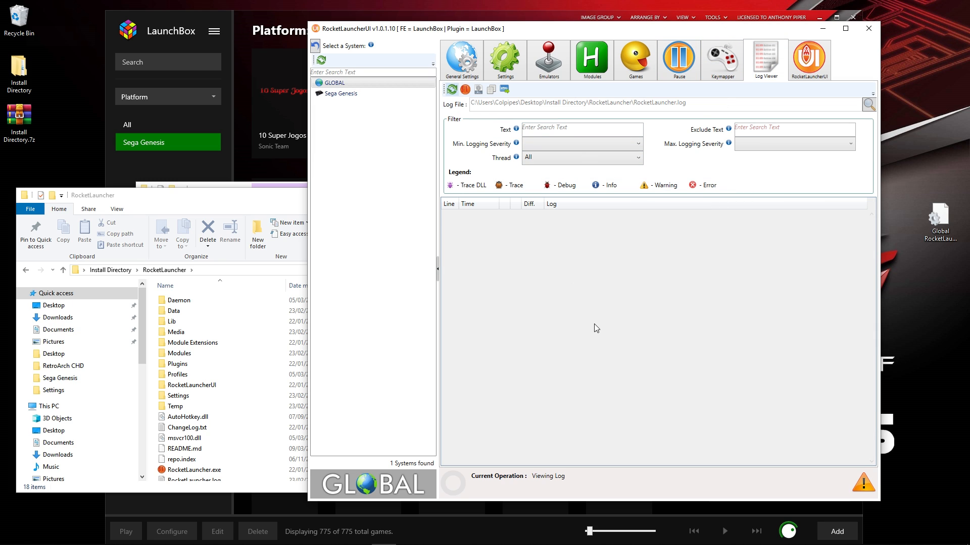
click(505, 72)
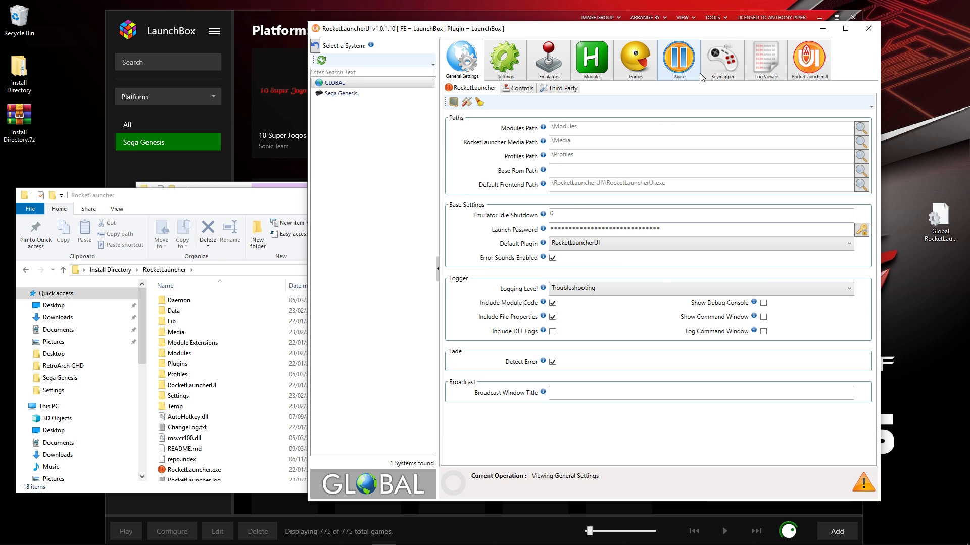
click(761, 70)
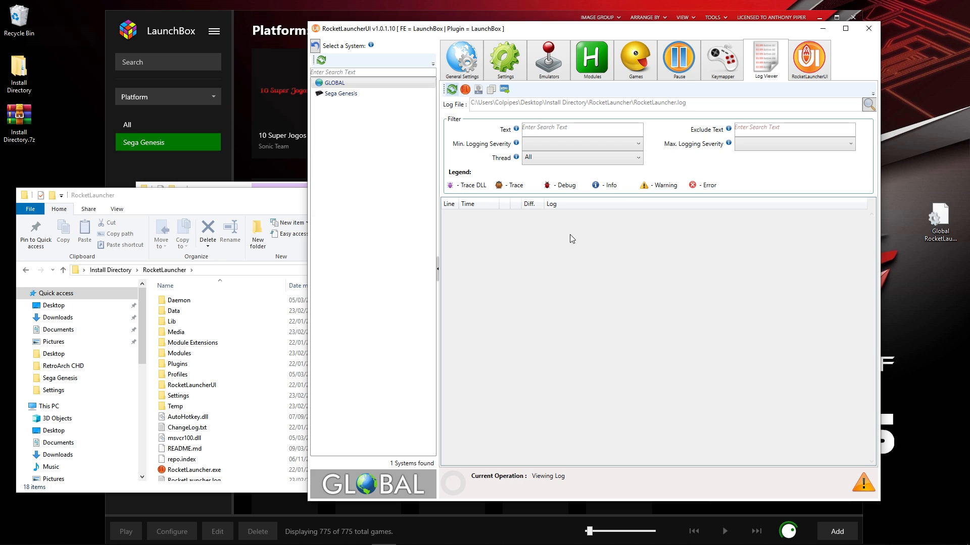
Return to the General Settings and set the Logging Level back to Off.
click(481, 72)
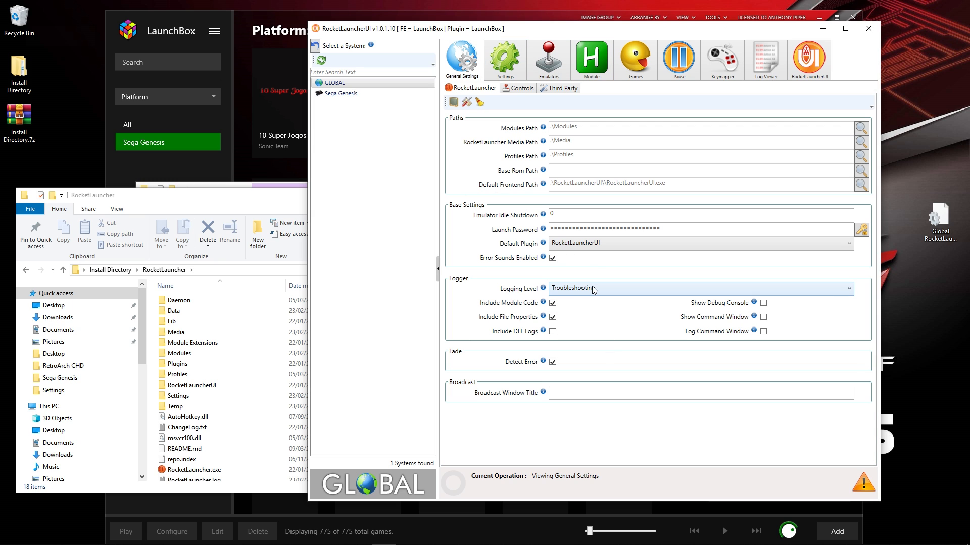
click(593, 288)
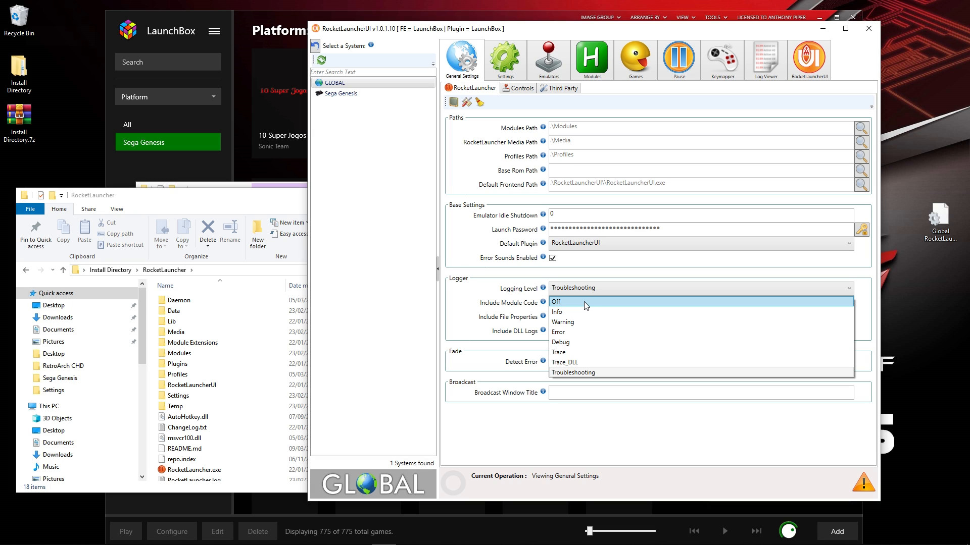
click(585, 303)
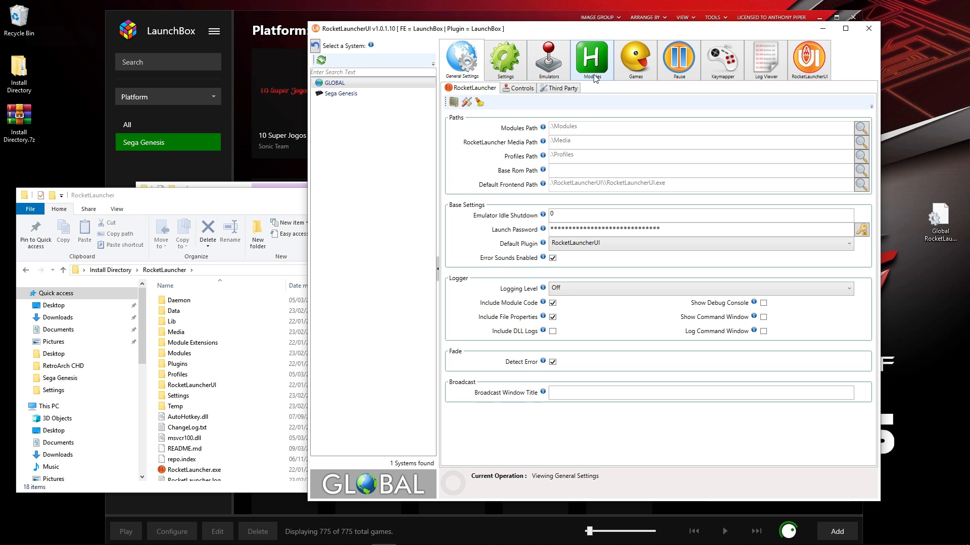
Minimize RocketLauncherUI and close both File Explorer windows to leave LaunchBox in view.
click(822, 29)
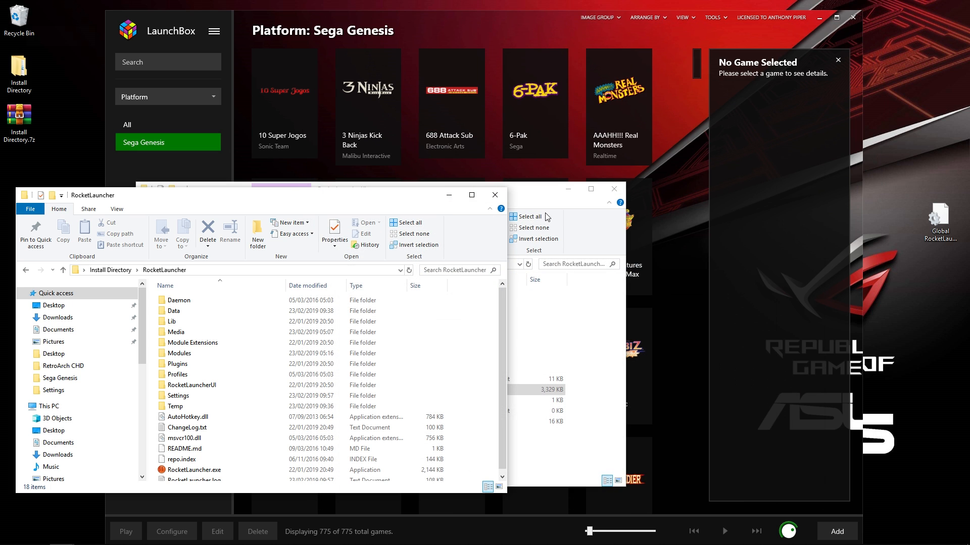
click(494, 195)
click(614, 191)
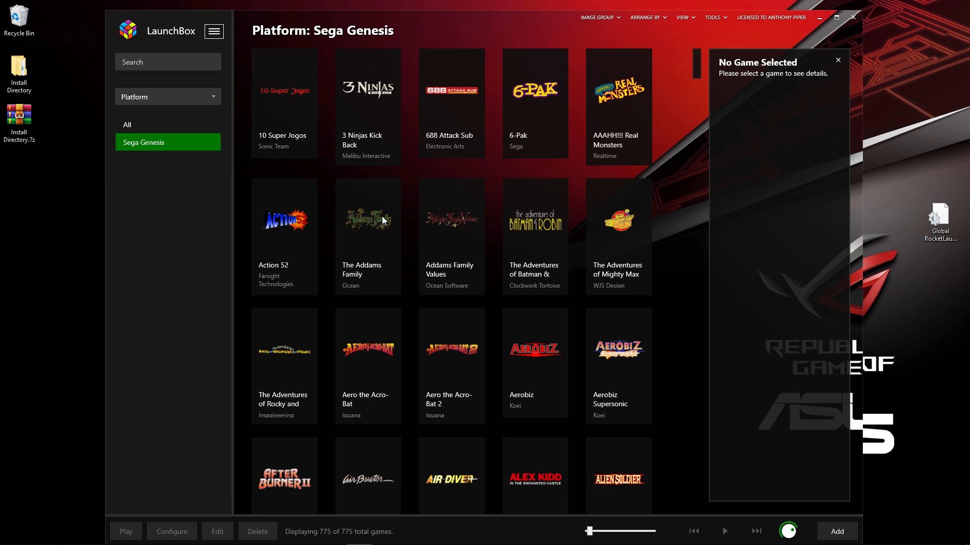
Find Alien³ among the Sega Genesis games in LaunchBox and launch it.
scroll(392, 256, down, 2)
scroll(391, 256, down, 2)
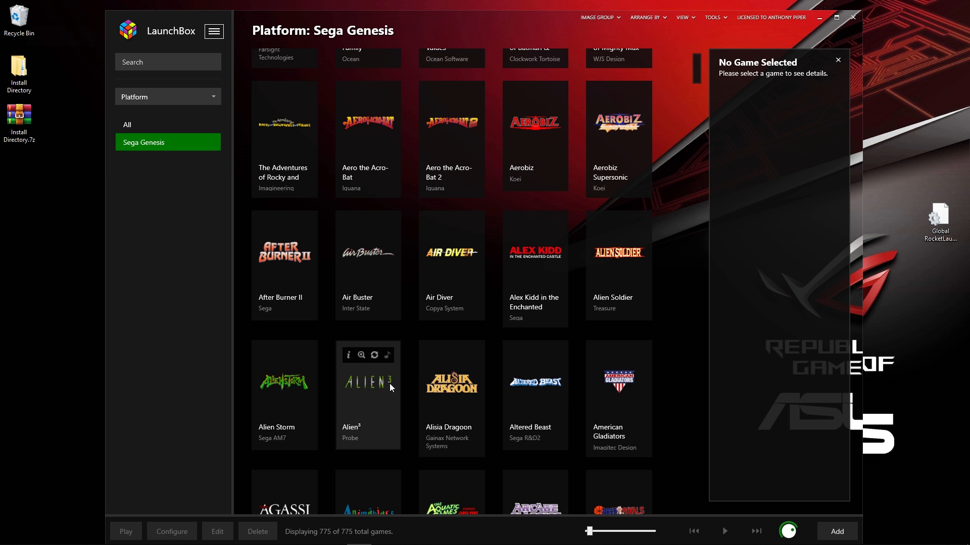
click(388, 398)
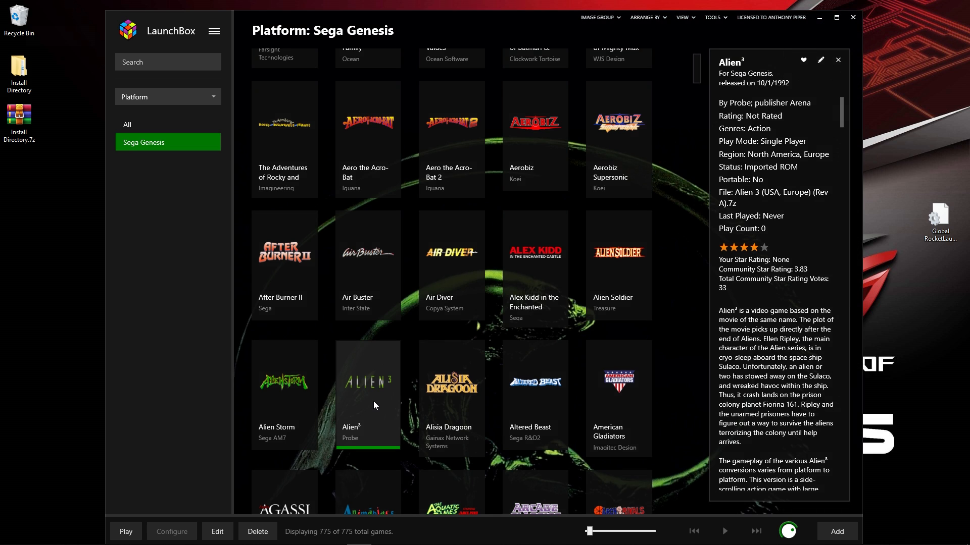
double_click(374, 401)
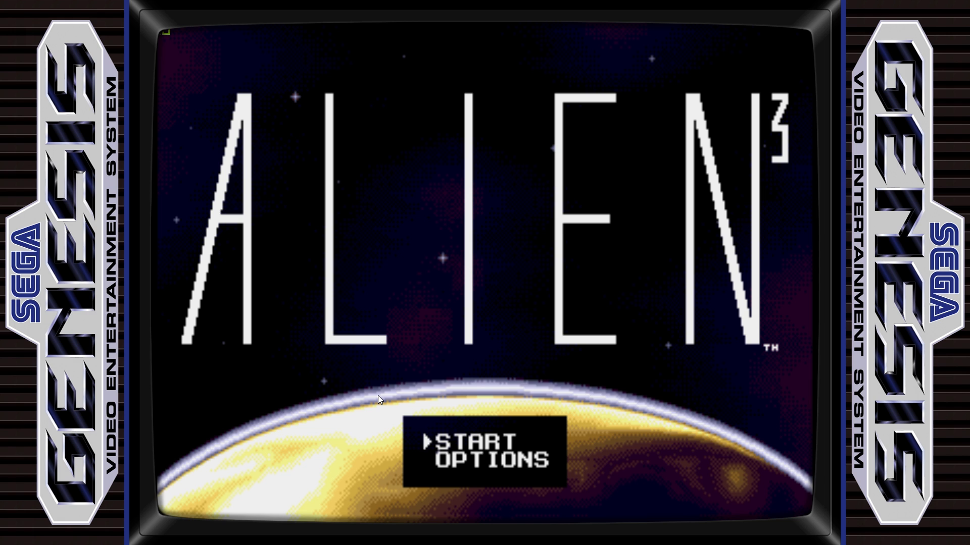
Start the Alien³ game and run forward through the first level to test the launch.
key(Return)
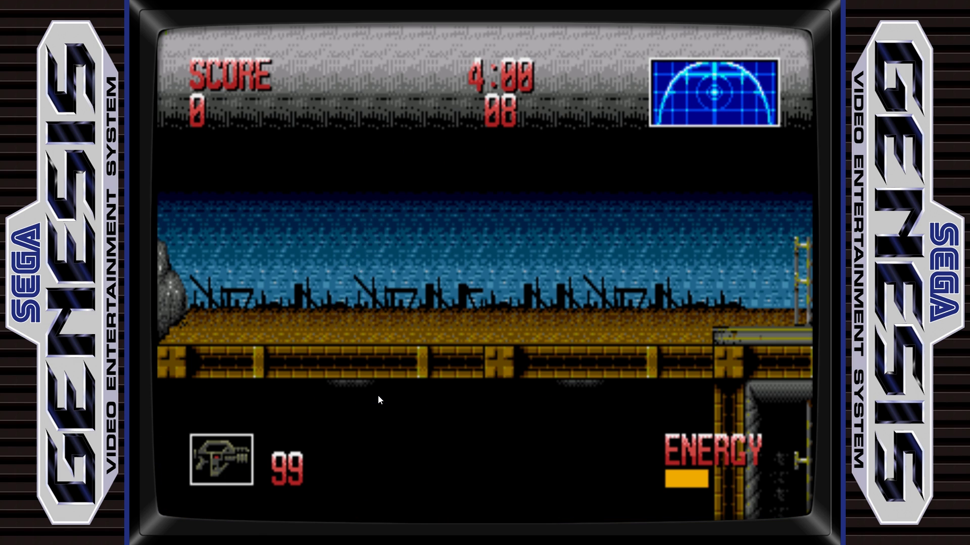
key(Right)
key(Right)
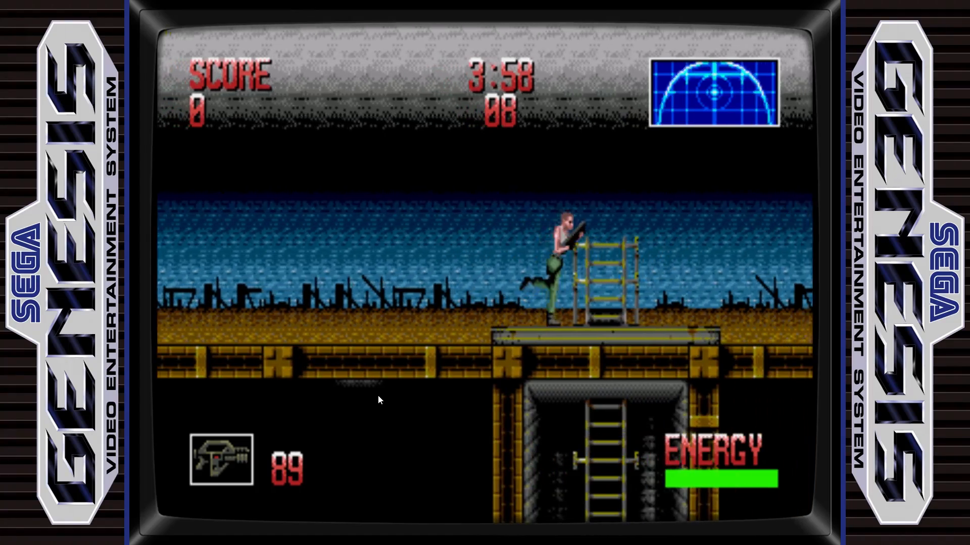
key(Right)
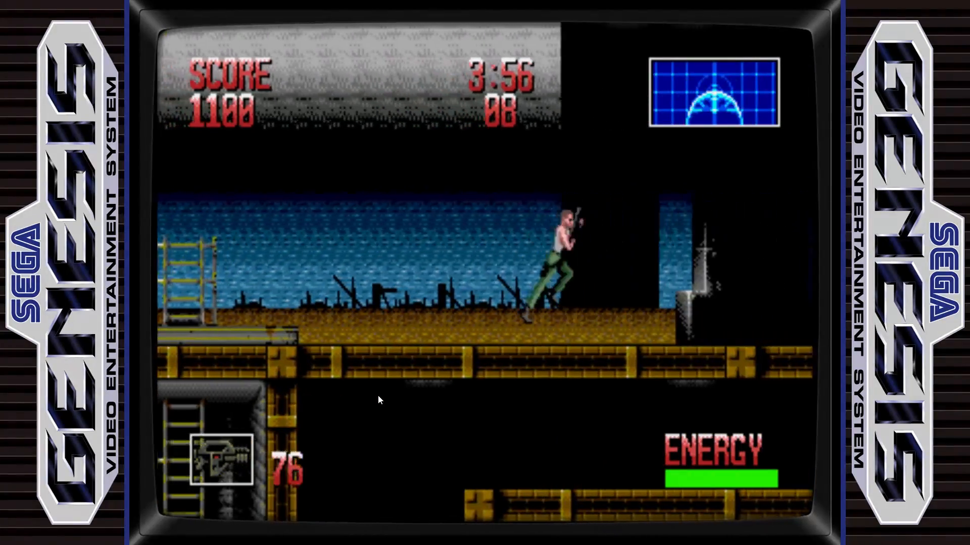
key(Right)
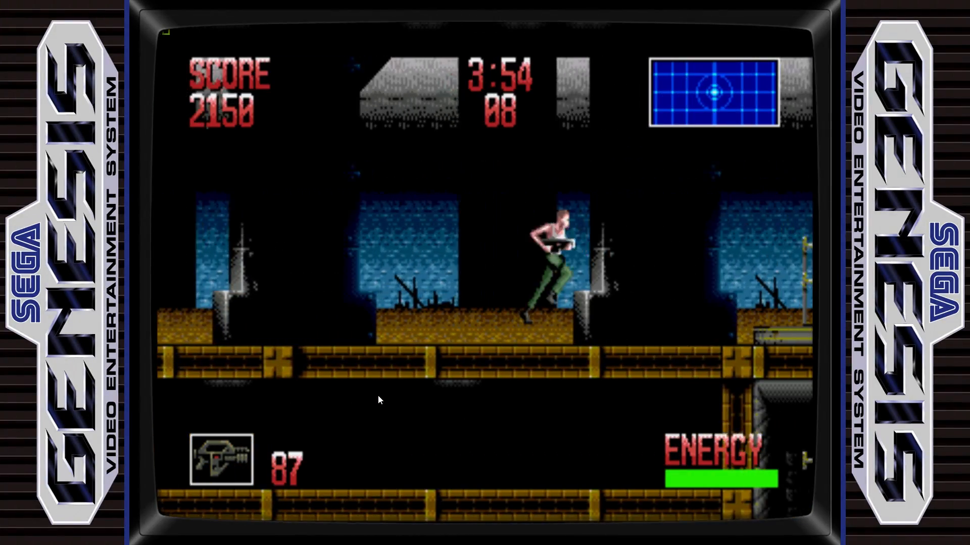